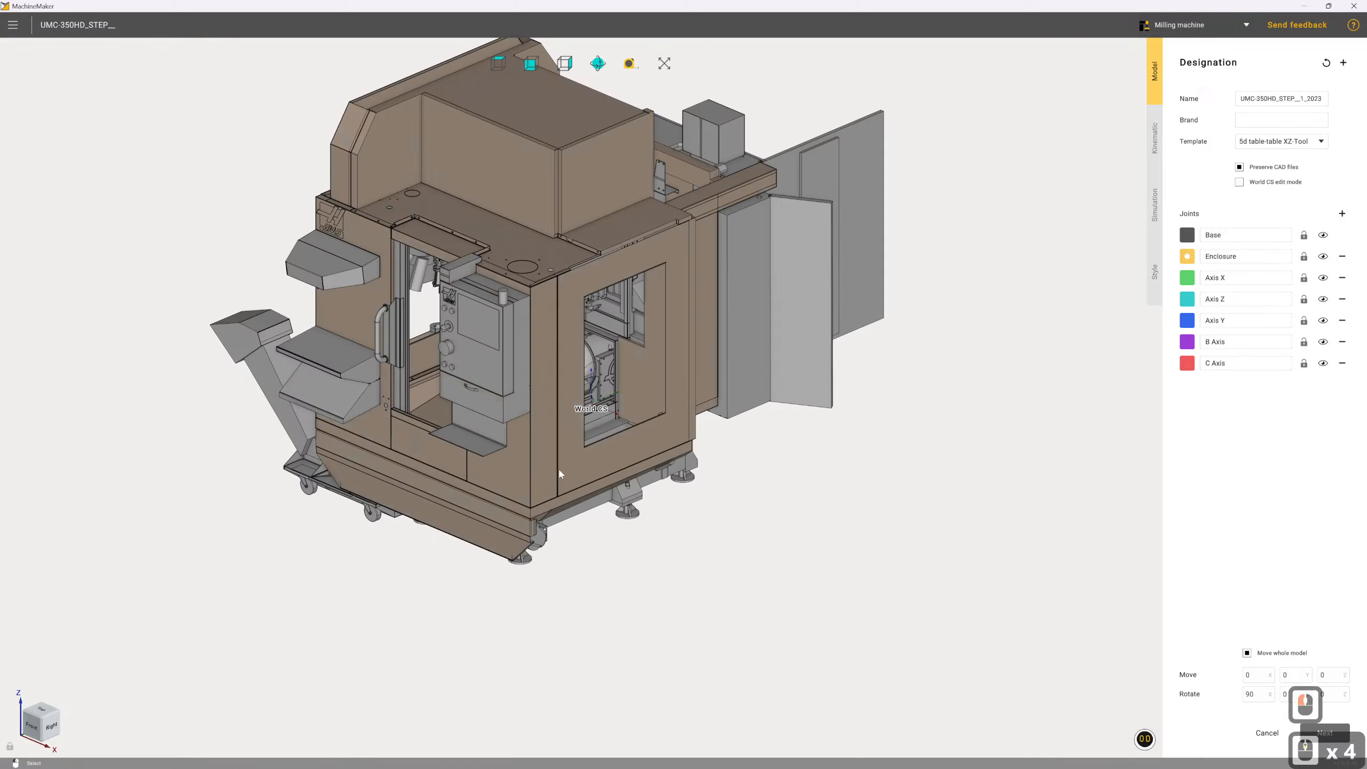
Assign the machine's outer housing and front door panel to the Enclosure joint, and hide that joint in the model
click(557, 468)
mouse_move(599, 575)
mouse_down()
mouse_move(660, 571)
mouse_move(774, 598)
mouse_move(820, 670)
mouse_move(611, 595)
mouse_up()
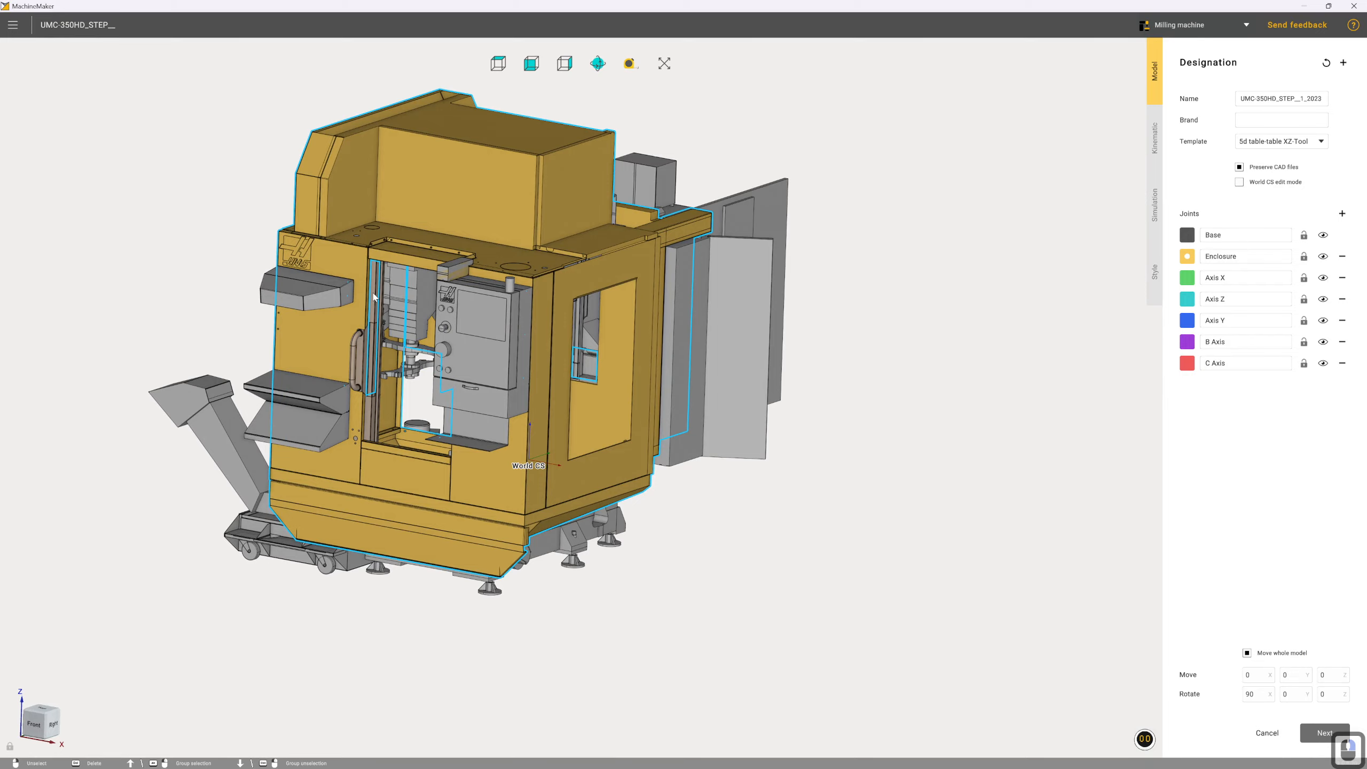
click(545, 439)
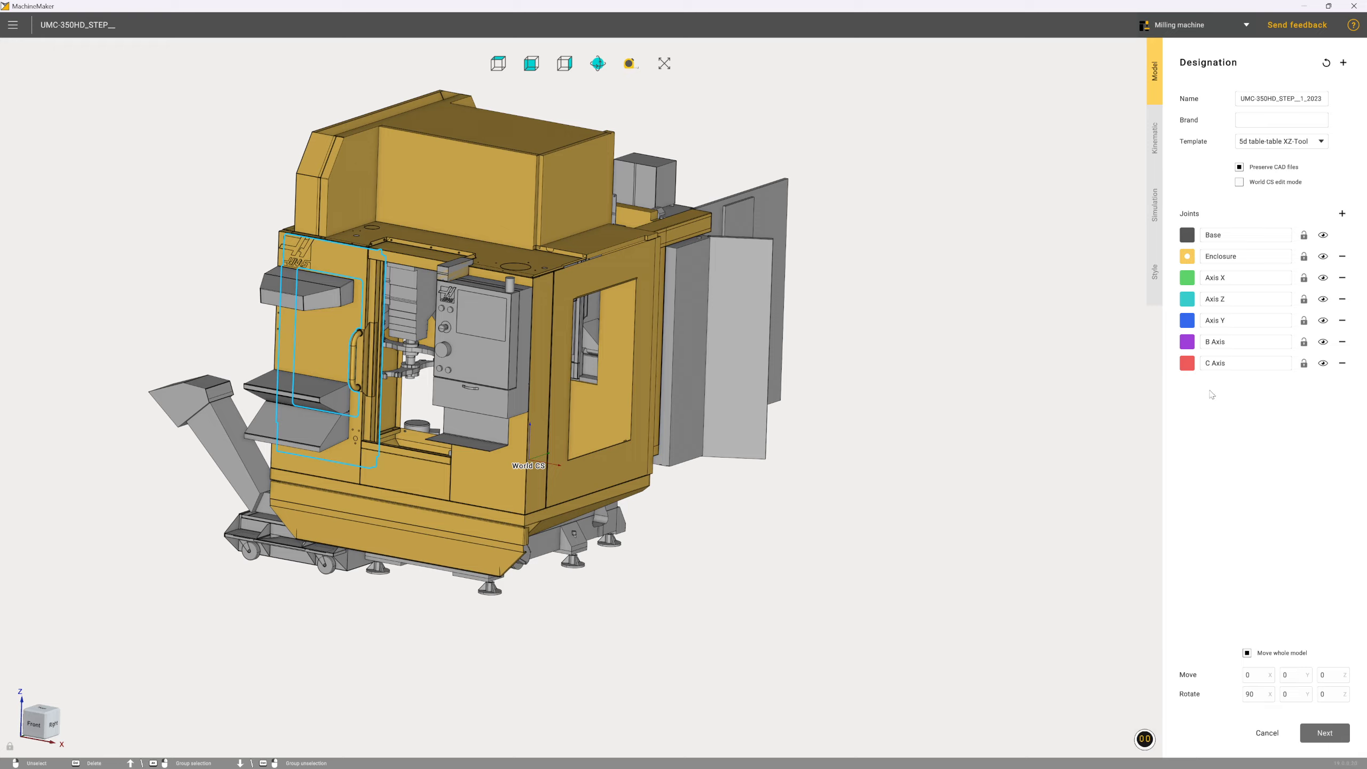
click(1323, 258)
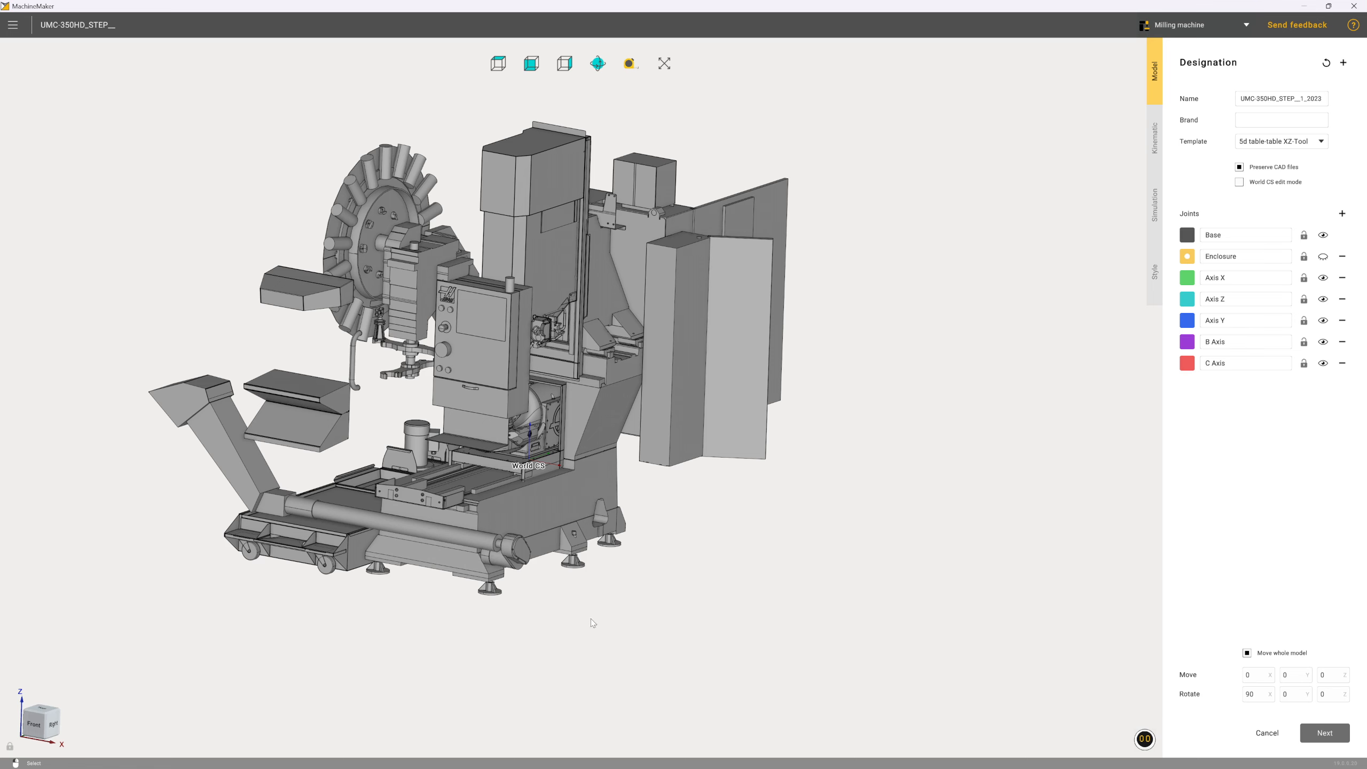
Assign the machine bed and its leveling feet to the Base joint
middle_drag(690, 579, 656, 578)
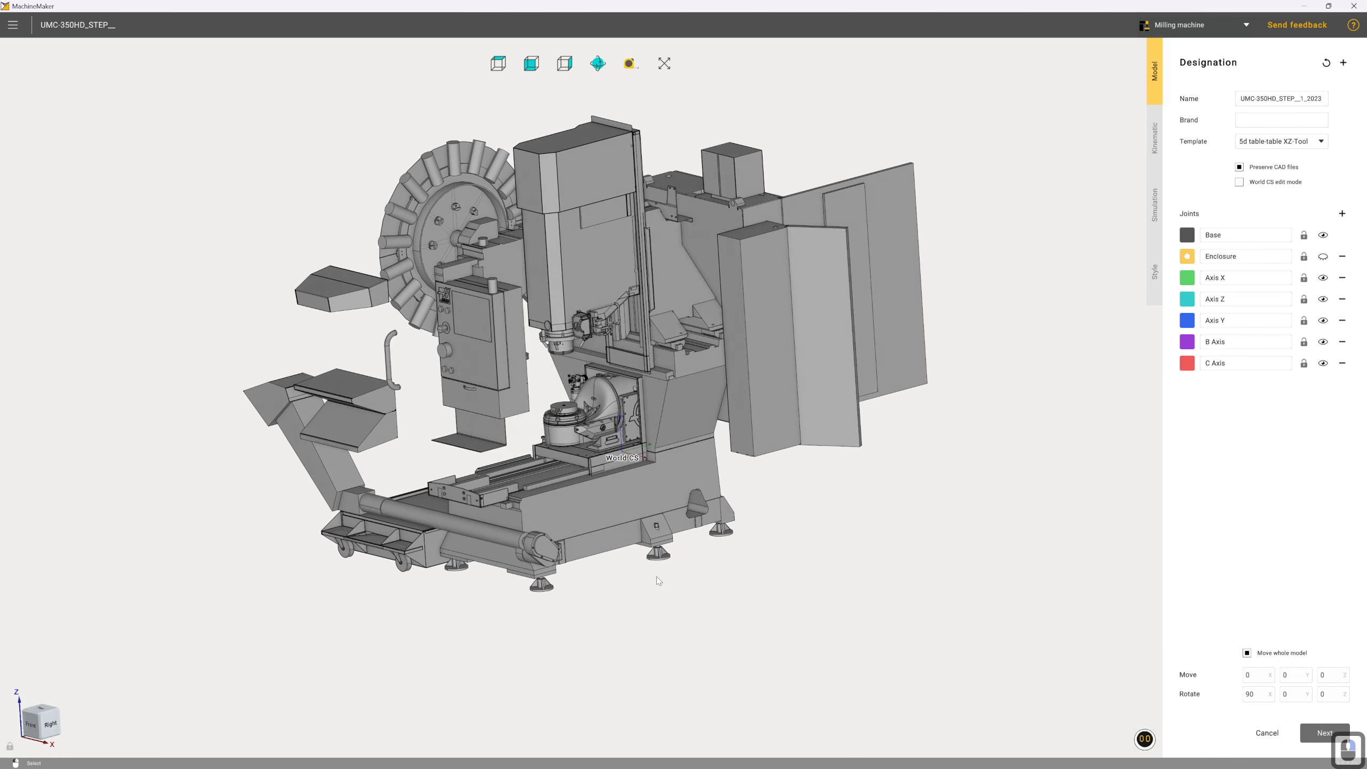
click(1185, 238)
click(657, 491)
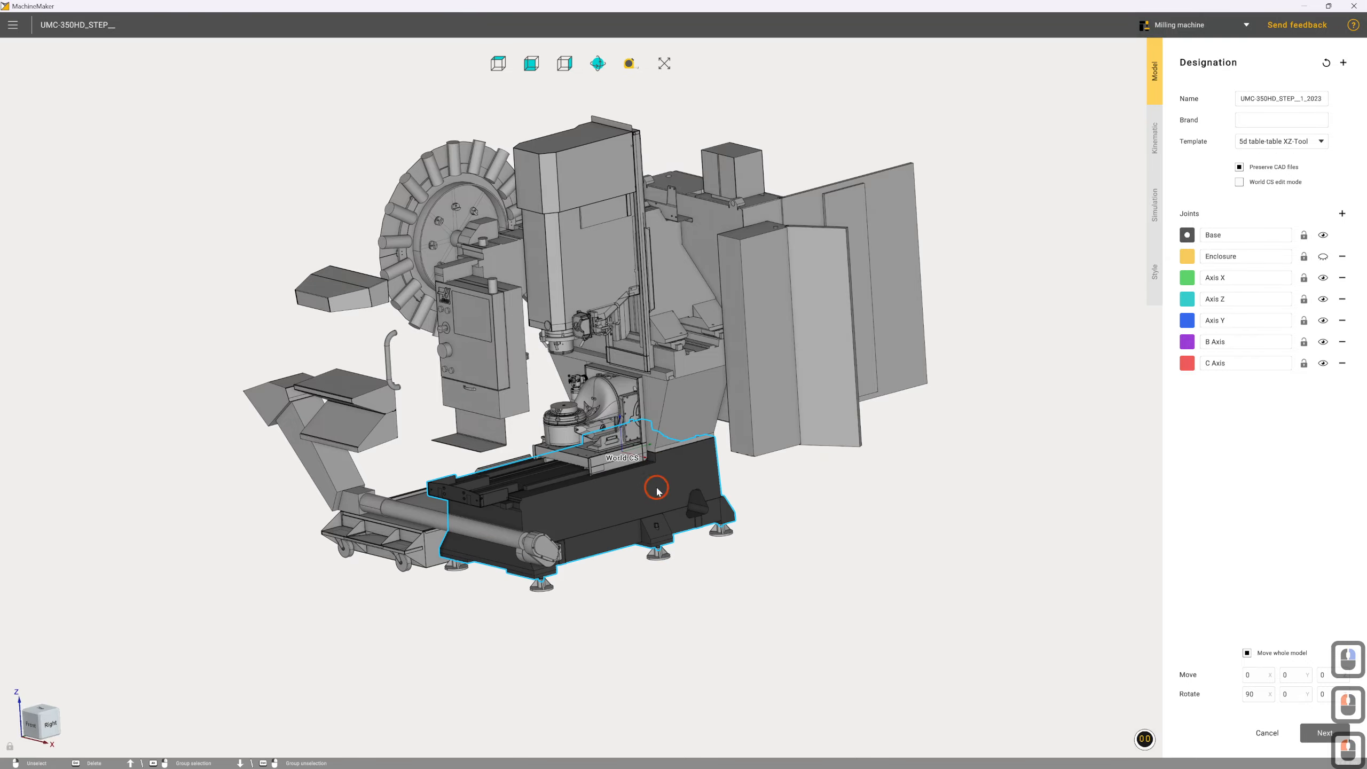
click(662, 554)
click(721, 532)
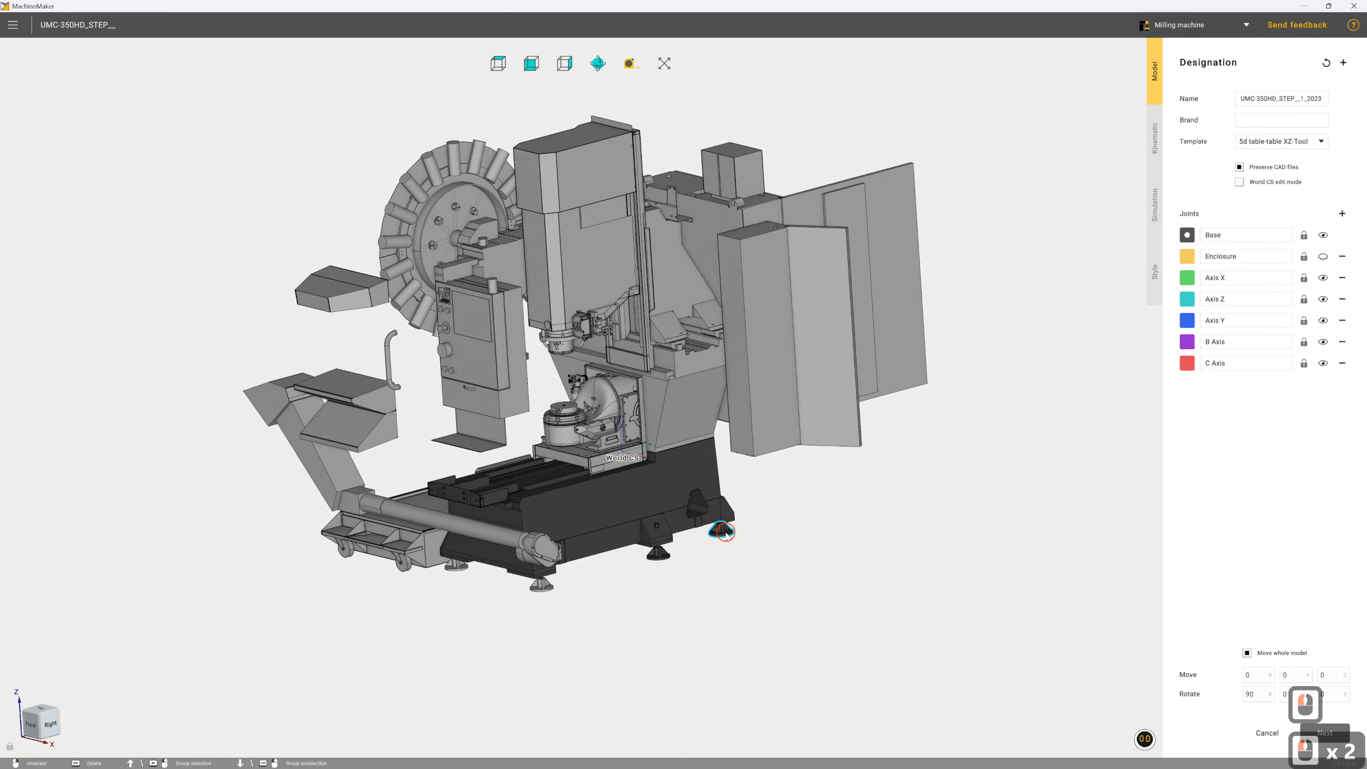
click(541, 588)
click(453, 568)
right_drag(474, 587, 581, 533)
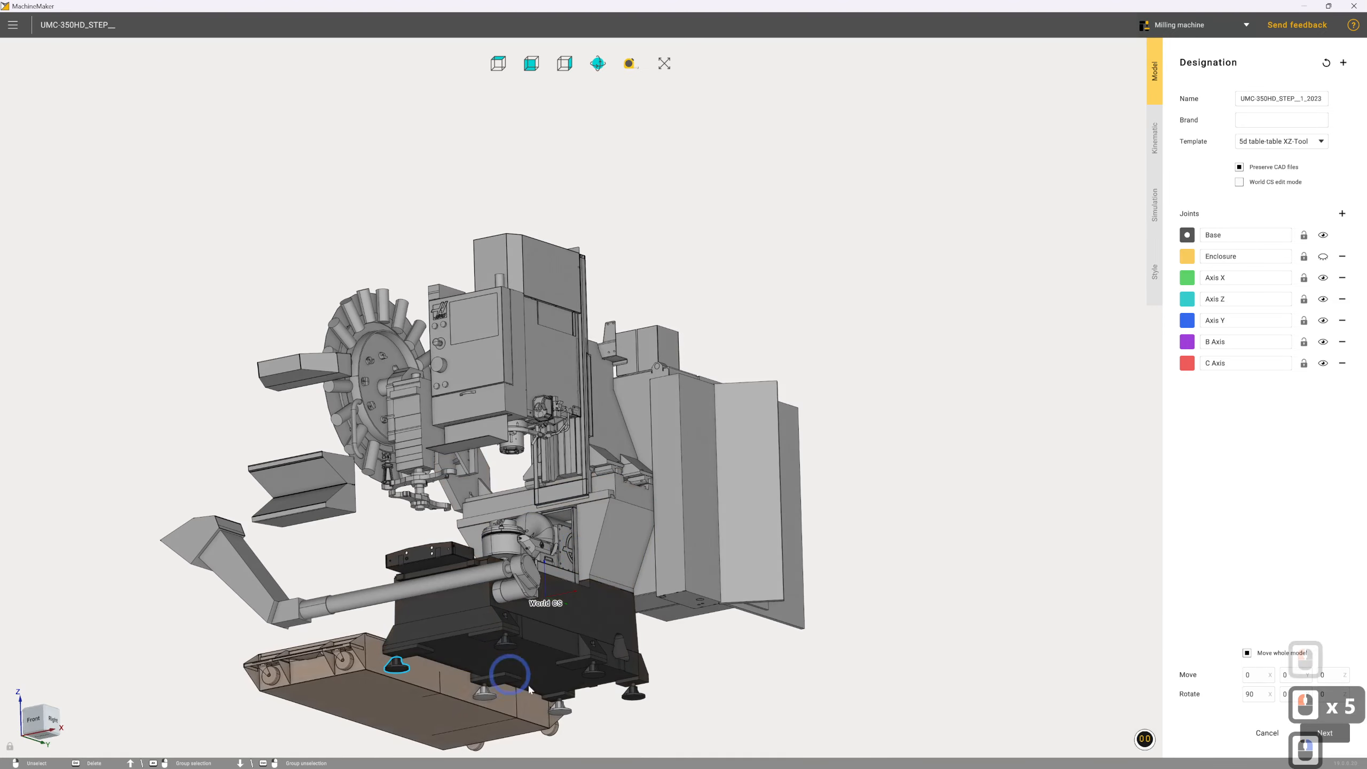
click(485, 693)
click(556, 709)
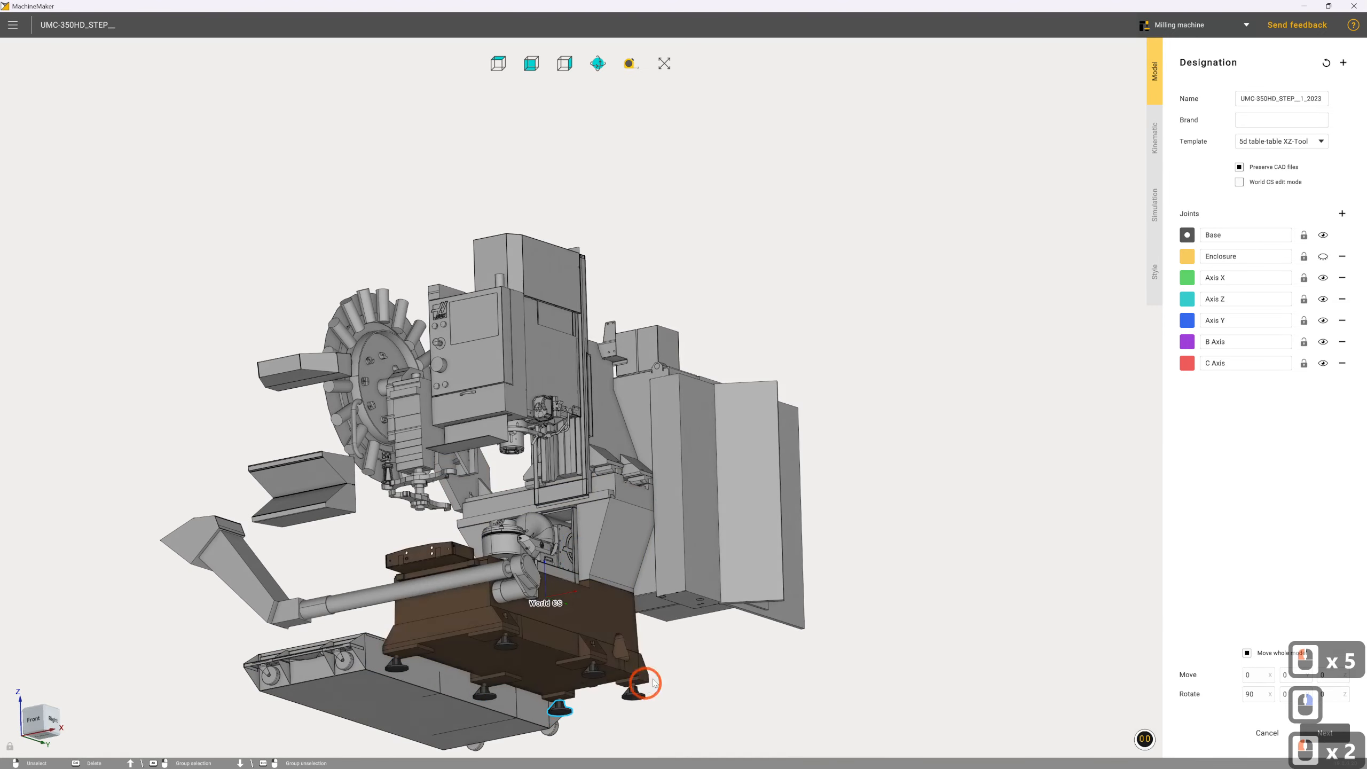
right_drag(638, 678, 647, 730)
Add the upright casting standing on the machine bed to the Base joint
click(636, 429)
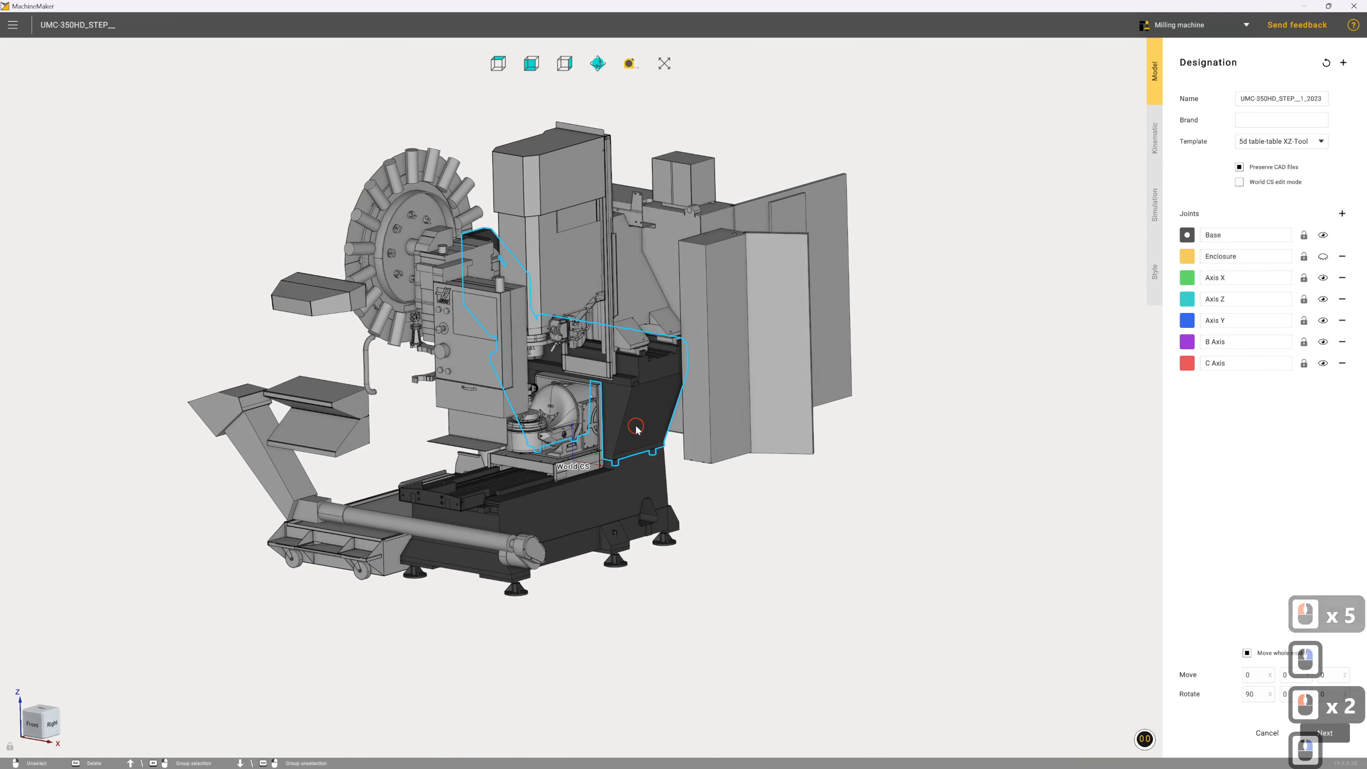
click(643, 507)
mouse_move(643, 507)
right_down()
mouse_move(610, 489)
mouse_move(566, 492)
mouse_move(755, 477)
mouse_move(621, 500)
mouse_move(668, 489)
mouse_move(631, 488)
right_up()
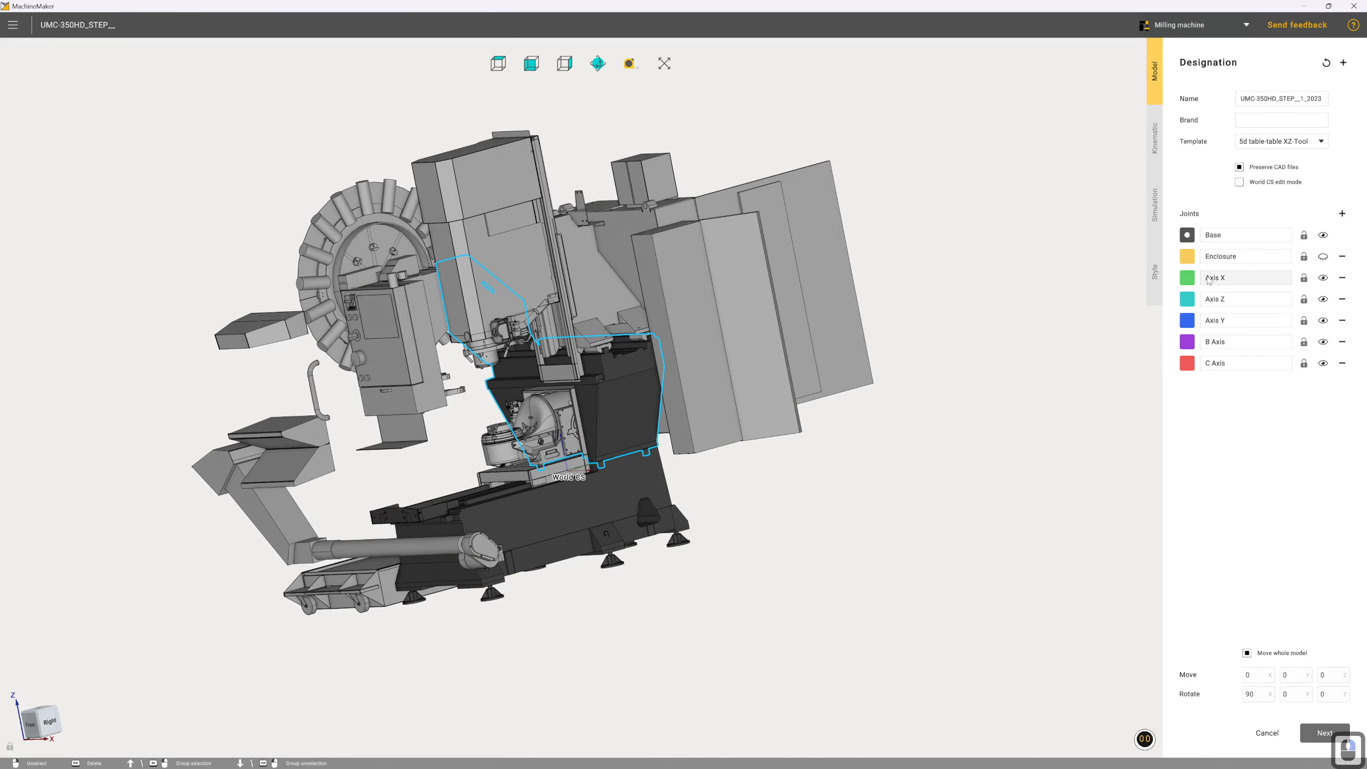
Assign the sliding column behind the spindle head and the tall frame with its upper cover to the Axis X joint
click(1186, 279)
click(927, 377)
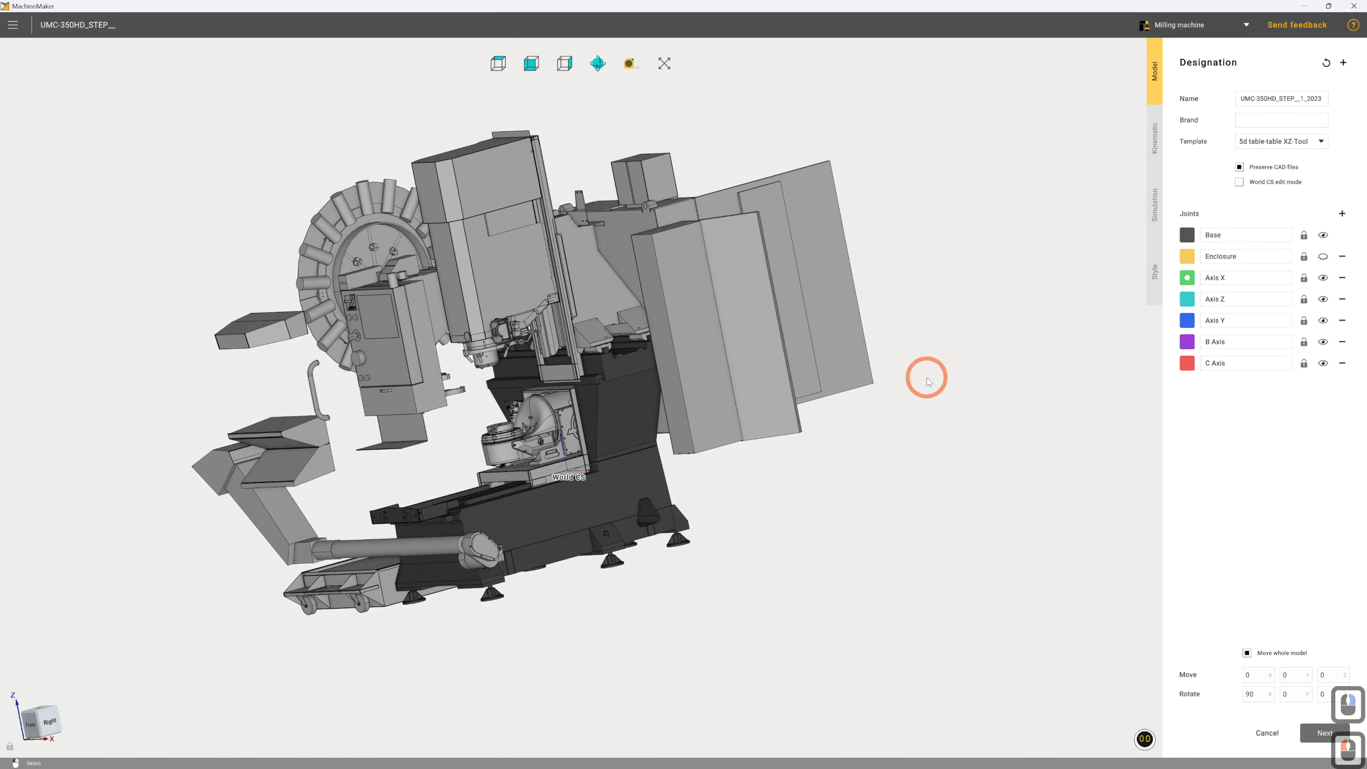
right_drag(723, 464, 715, 445)
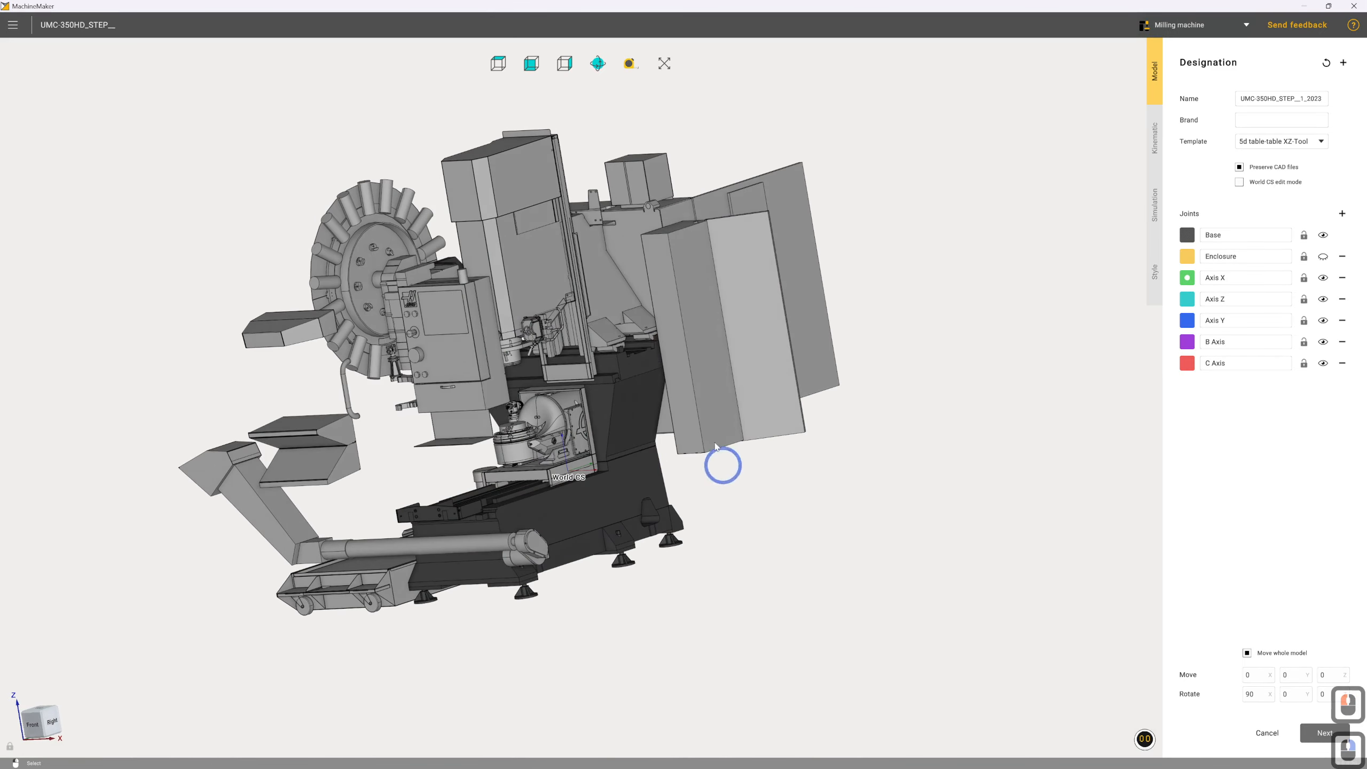
click(618, 338)
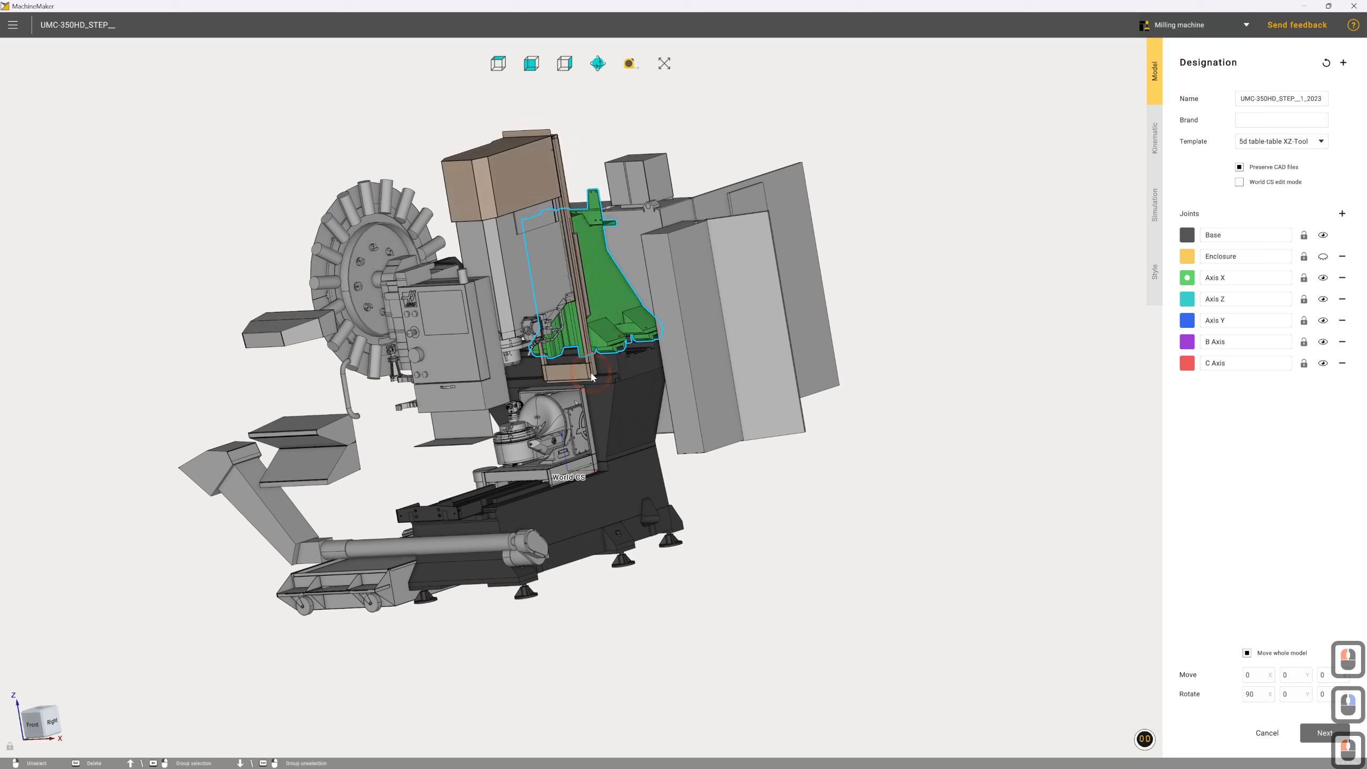
click(592, 376)
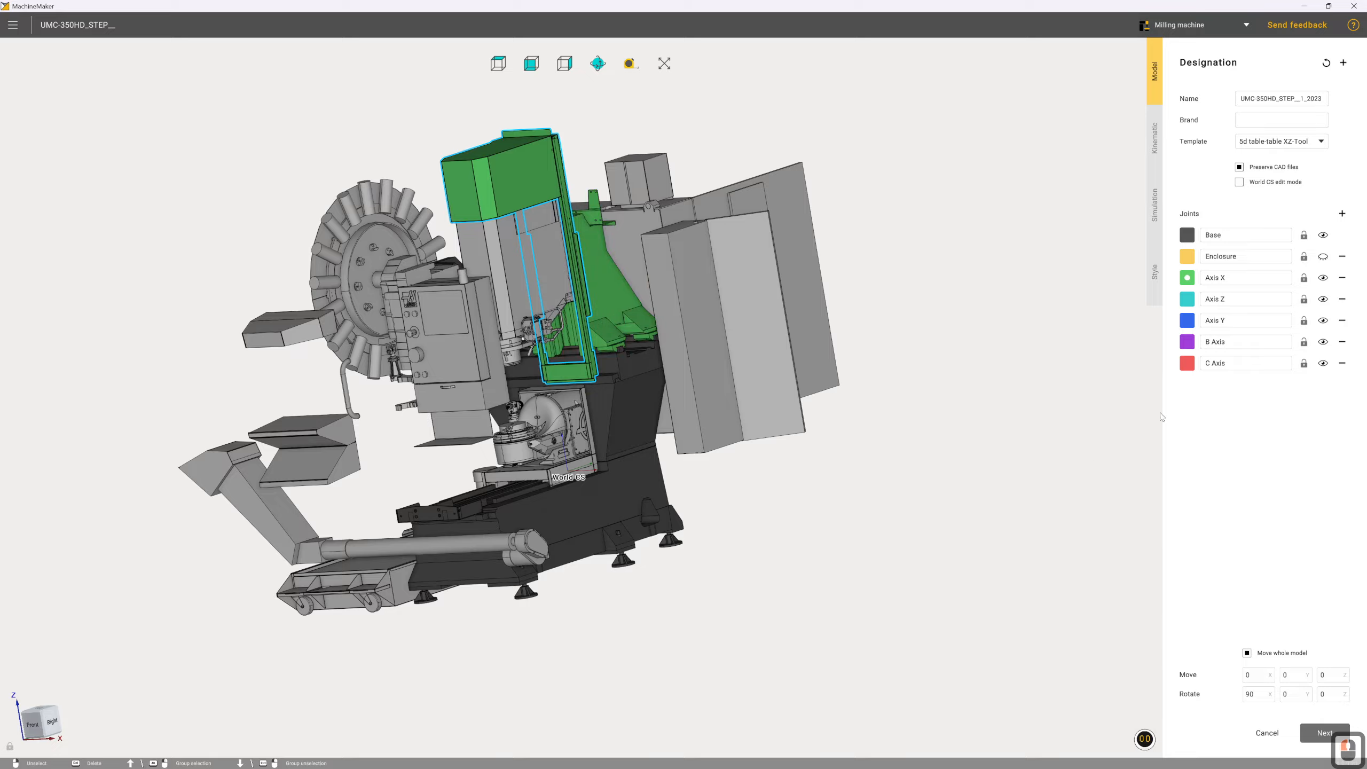
Assign the spindle head housing, the unit mounted on its side and the lower spindle body to the Axis Z joint
click(1185, 302)
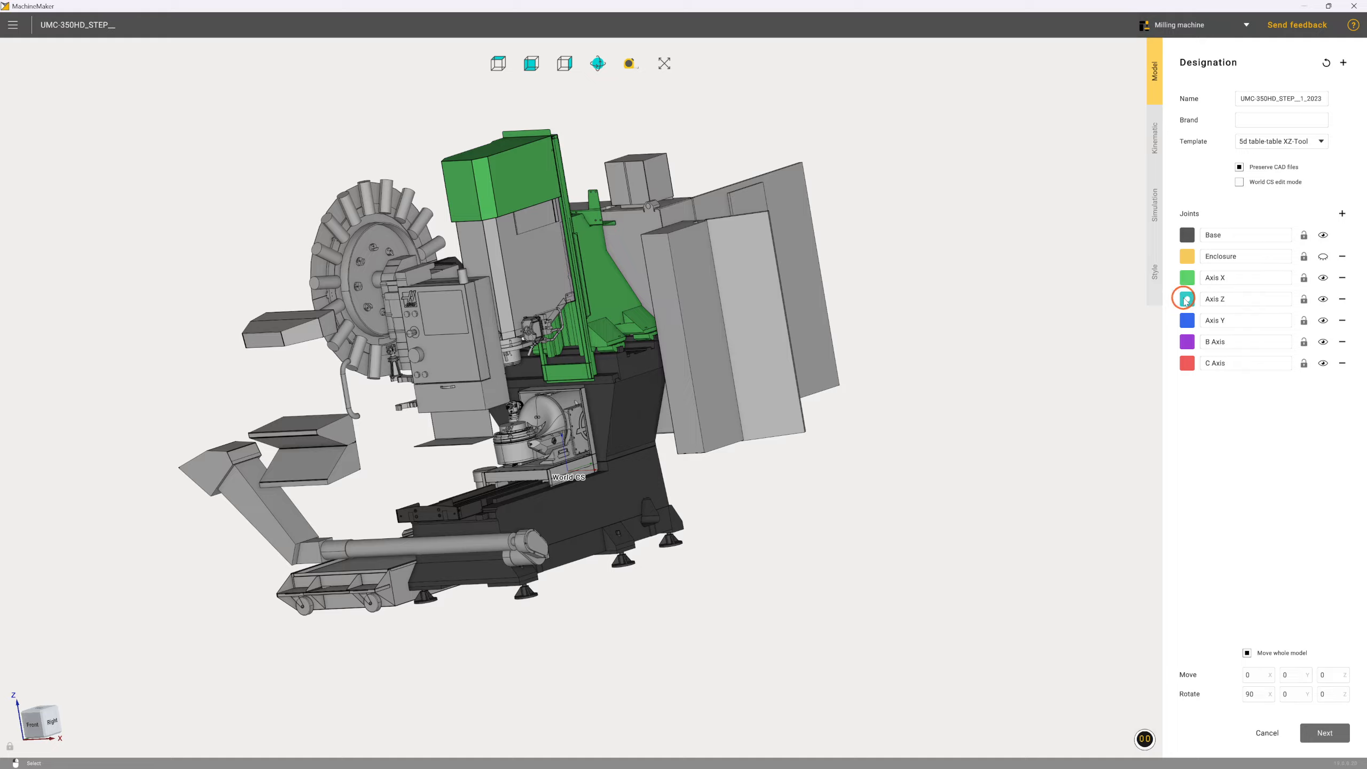
click(538, 282)
click(540, 323)
click(569, 329)
click(510, 357)
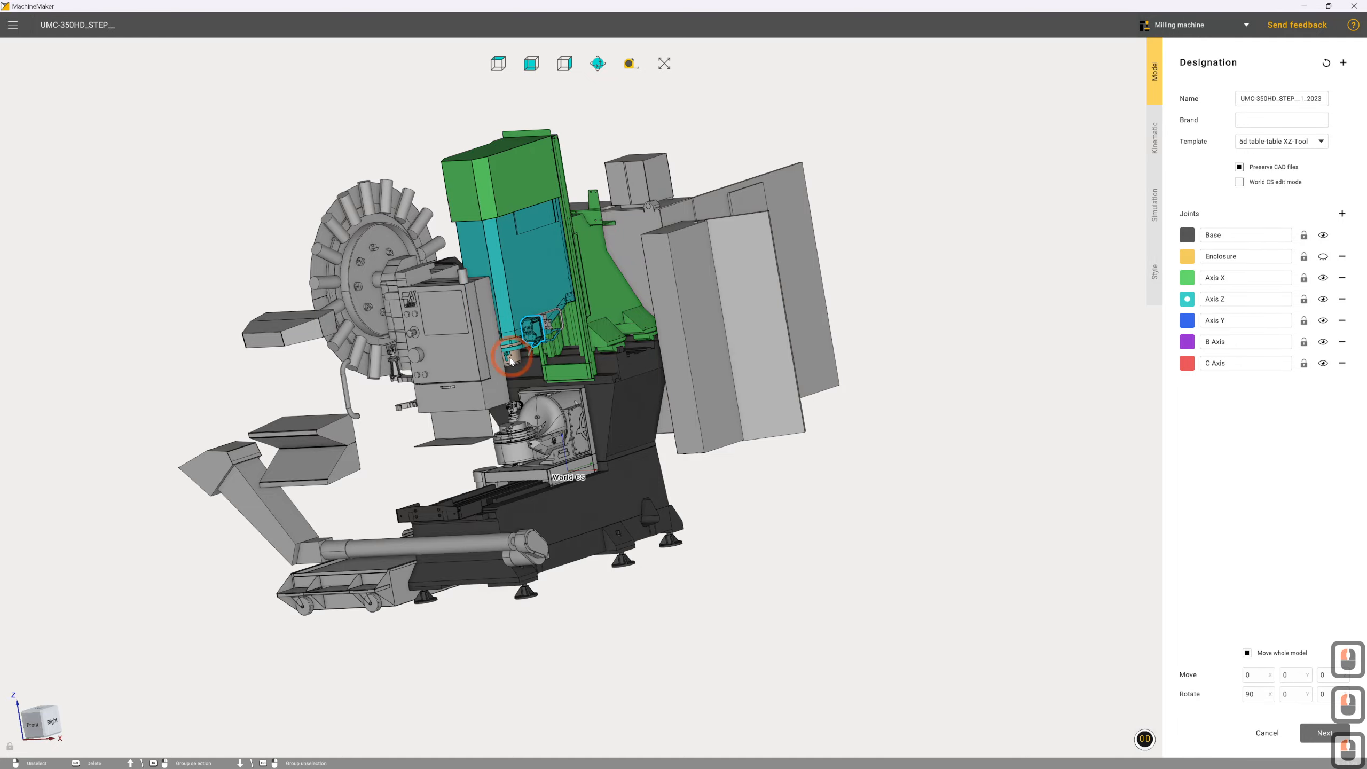
Add the hose fittings beside the spindle head and the inner spindle to the Axis Z joint
scroll(511, 358, down, 2)
scroll(510, 357, up, 13)
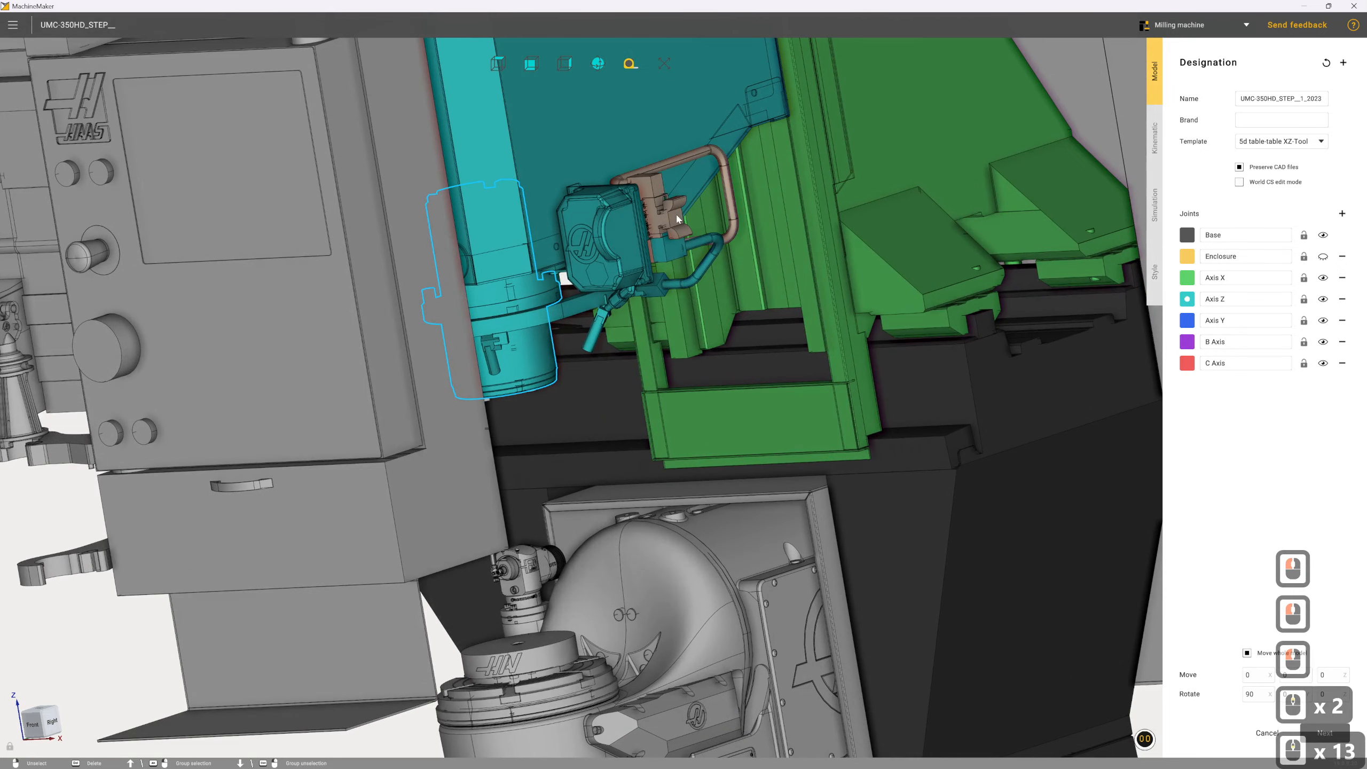
click(677, 215)
right_drag(508, 317, 588, 238)
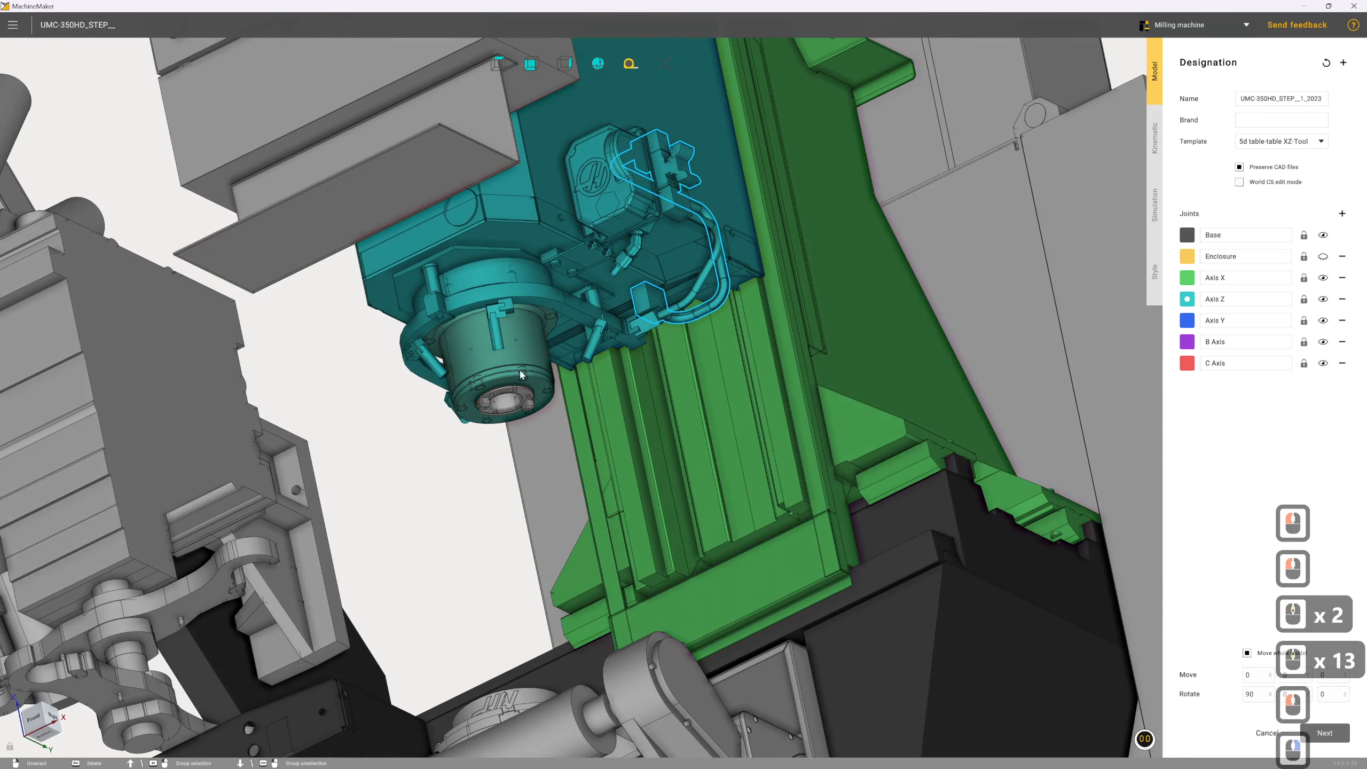
right_drag(522, 374, 433, 382)
scroll(558, 389, down, 6)
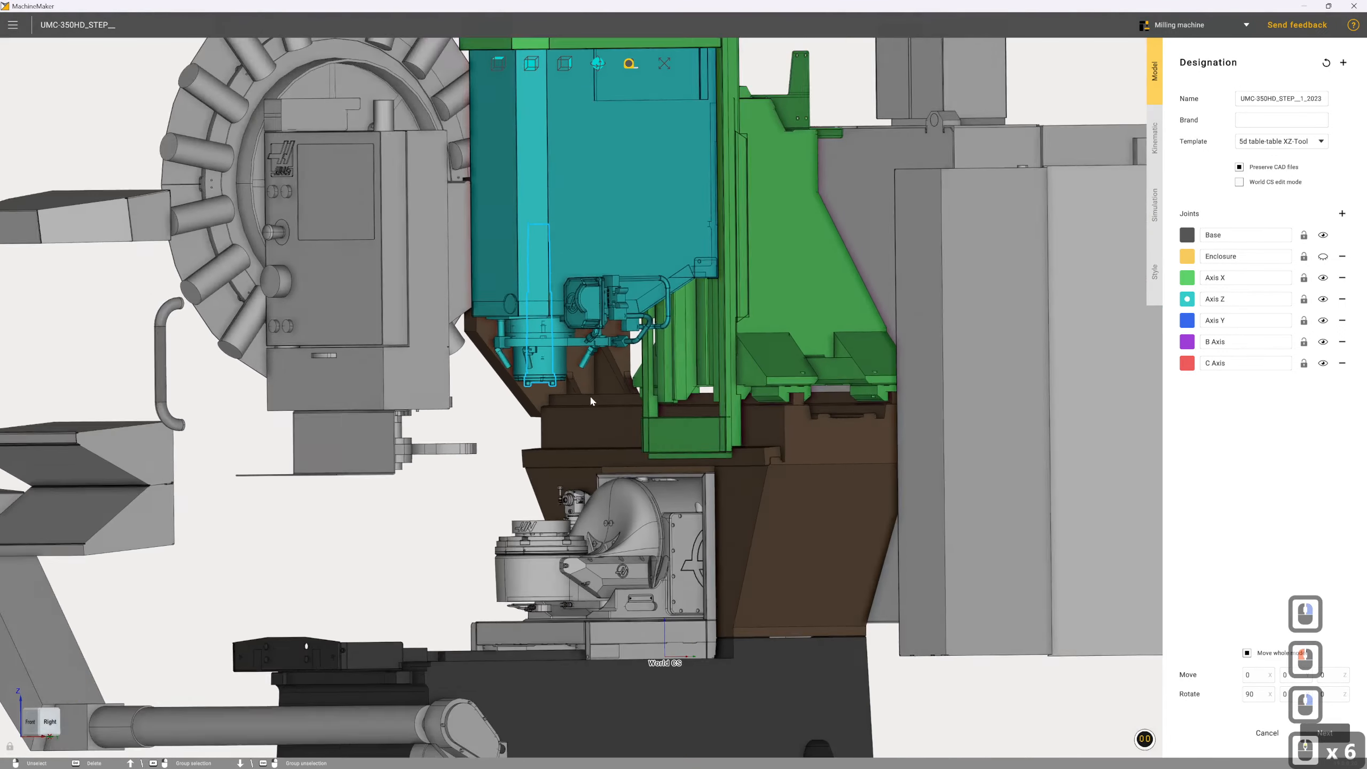
scroll(591, 400, down, 4)
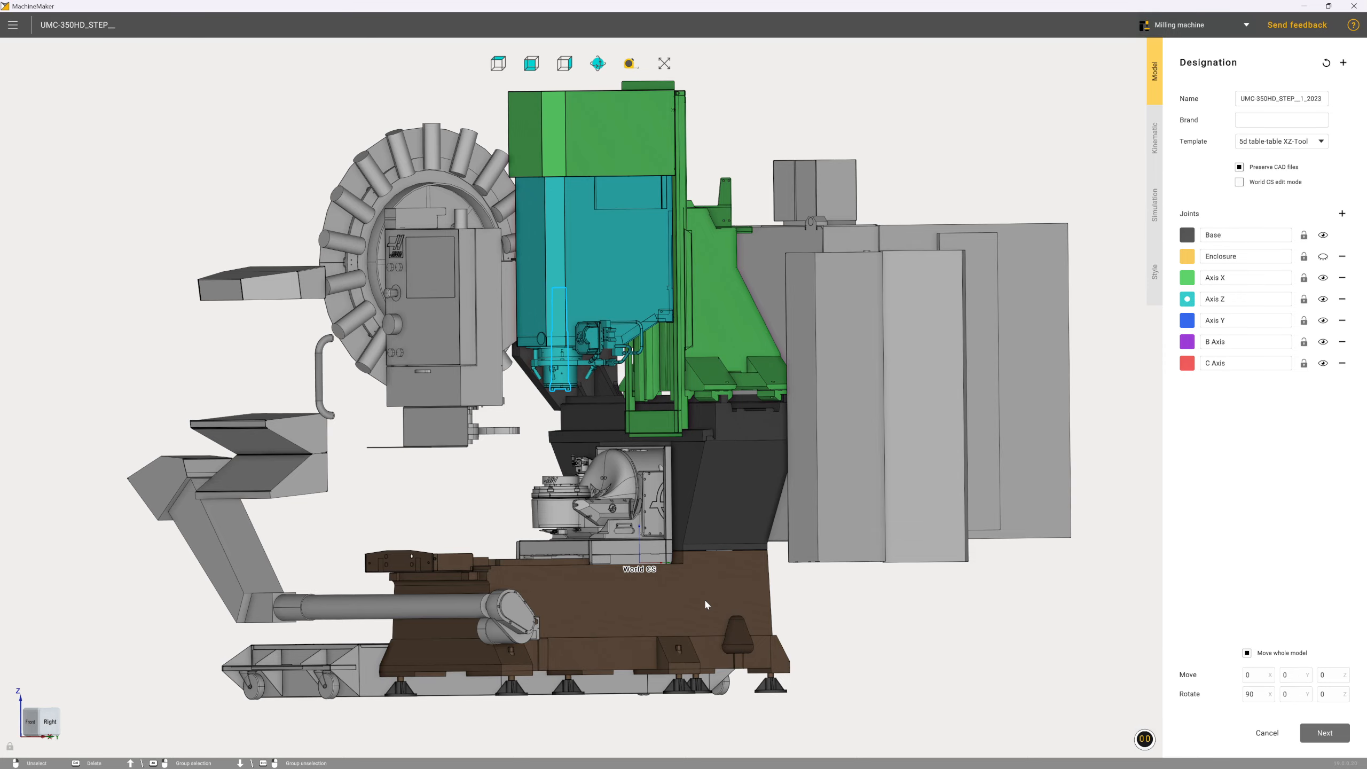
Assign the sliding table carriage and the back plate behind the rotary unit to the Axis Y joint
drag(706, 603, 735, 522)
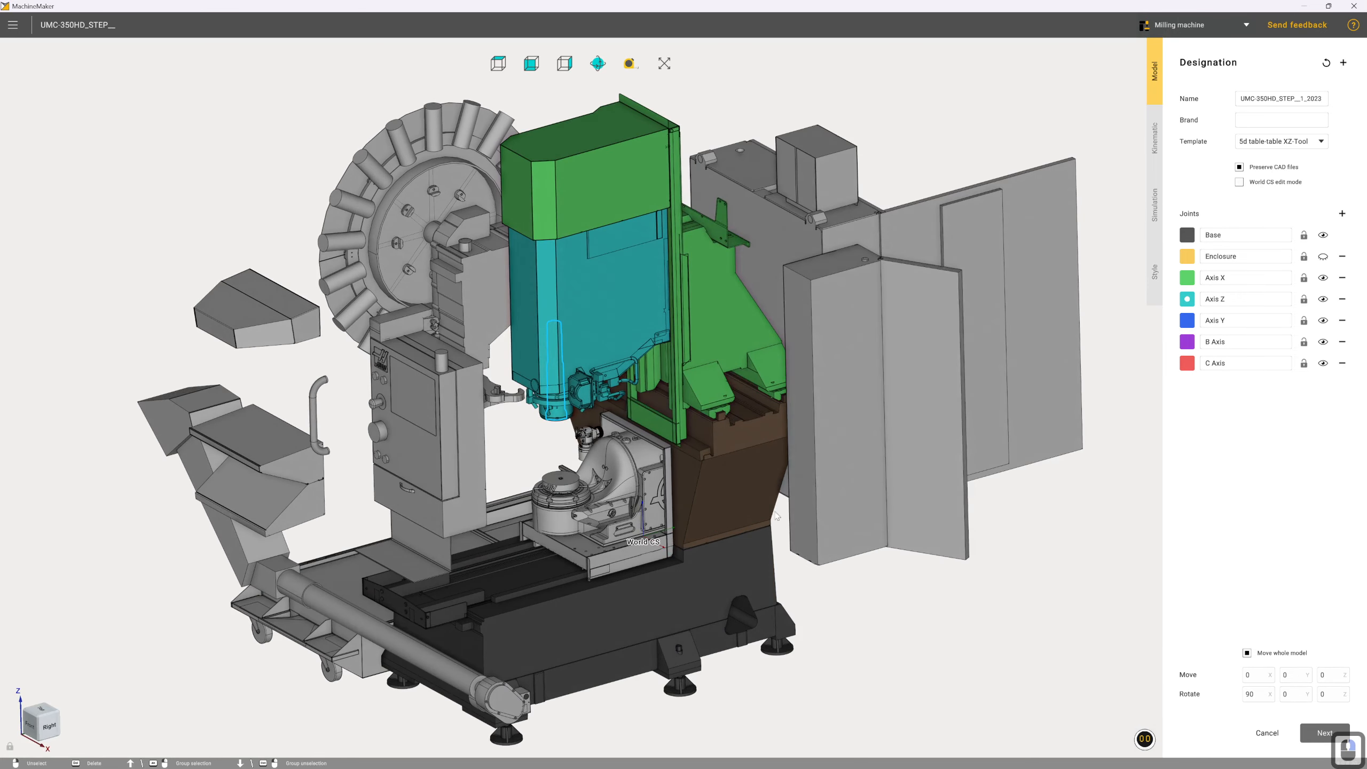
click(1187, 320)
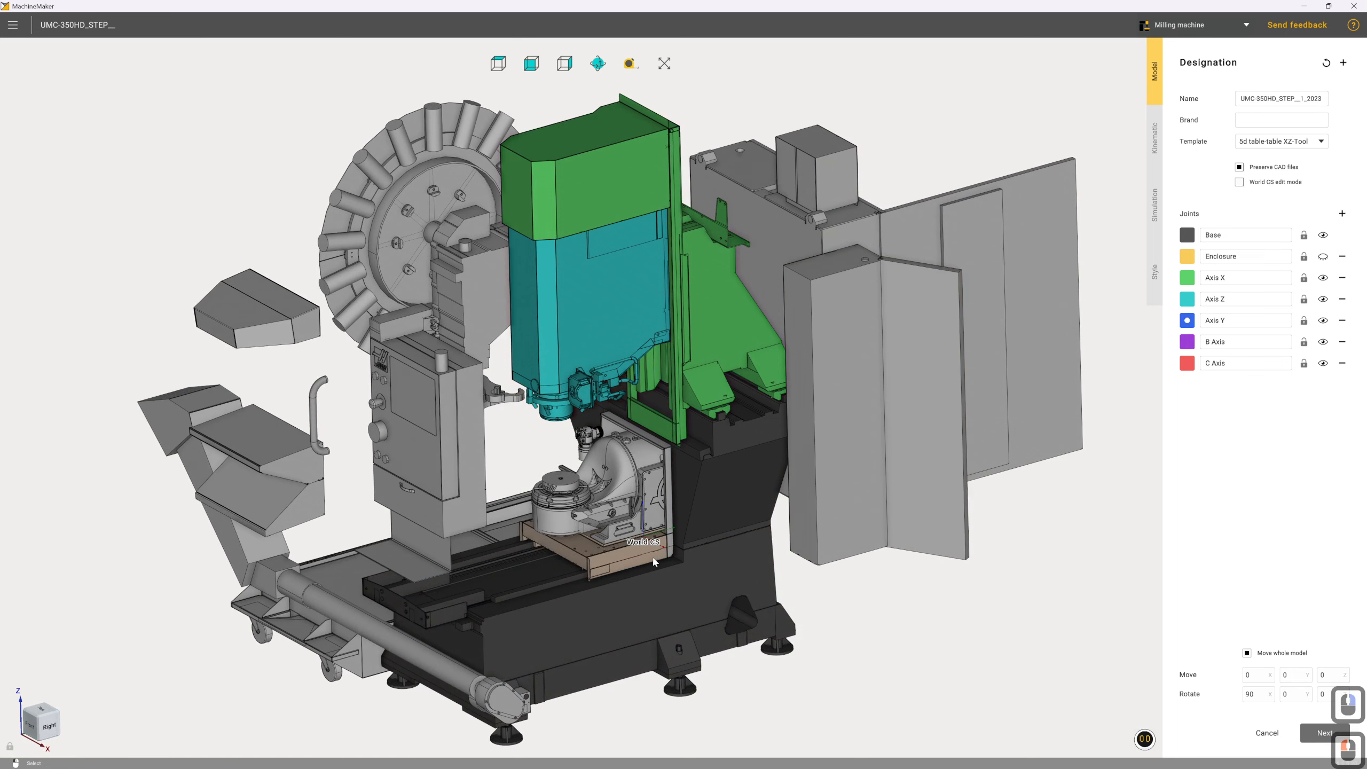
click(655, 562)
click(735, 641)
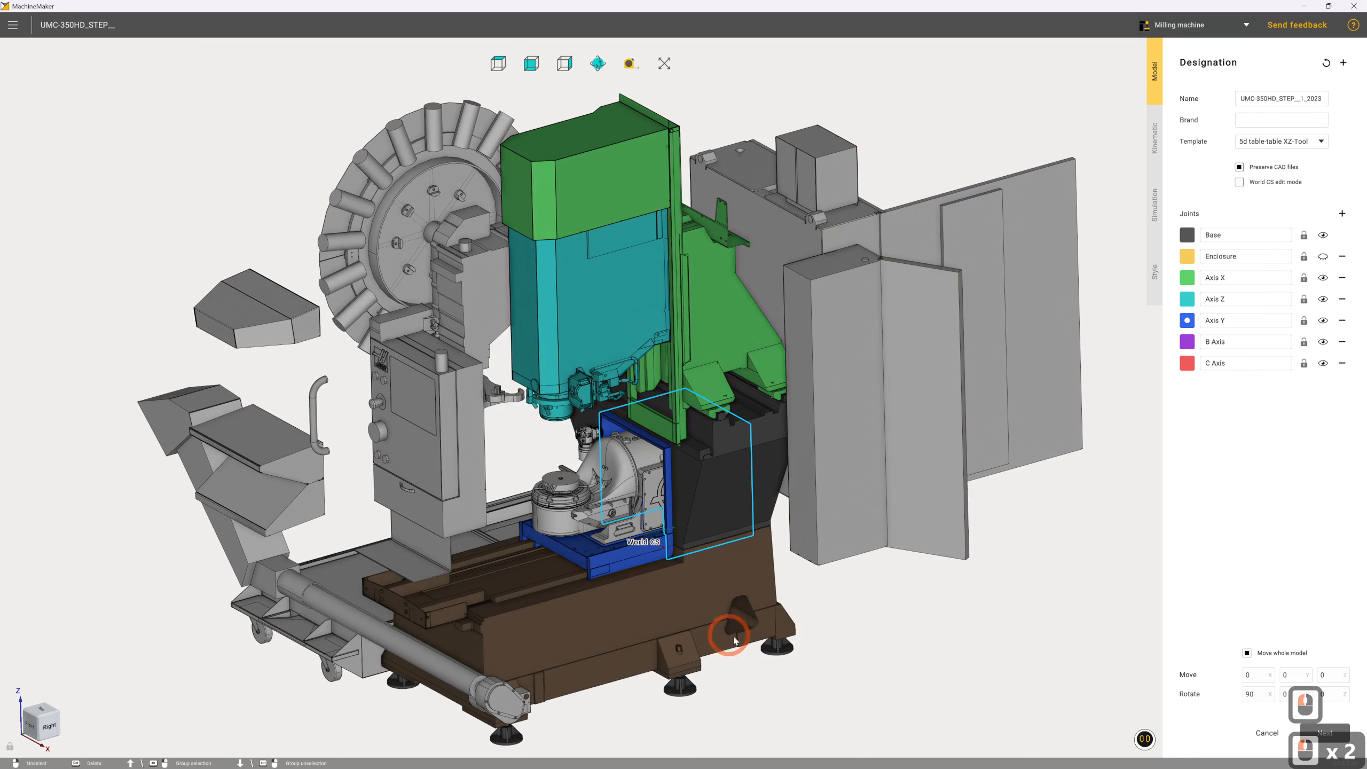
click(589, 437)
click(584, 457)
middle_drag(597, 506, 726, 517)
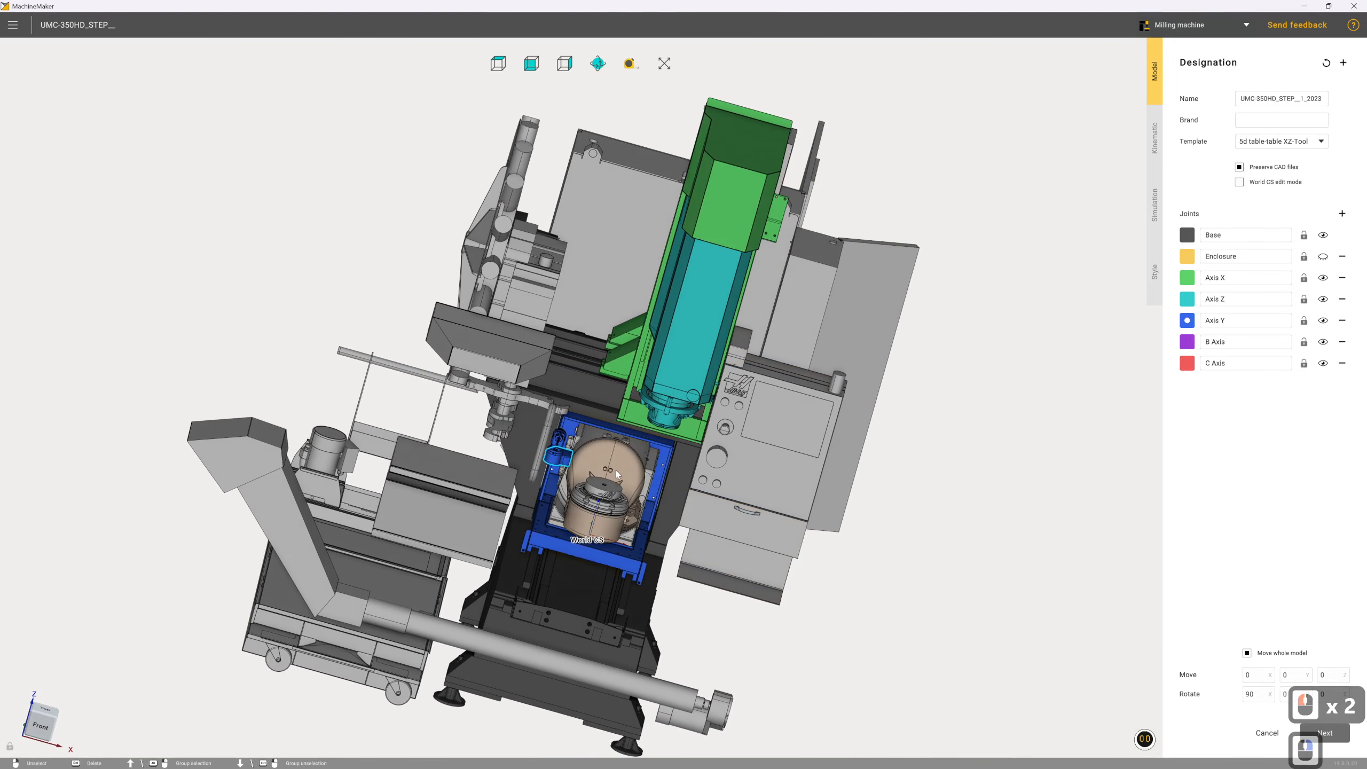
scroll(557, 455, up, 9)
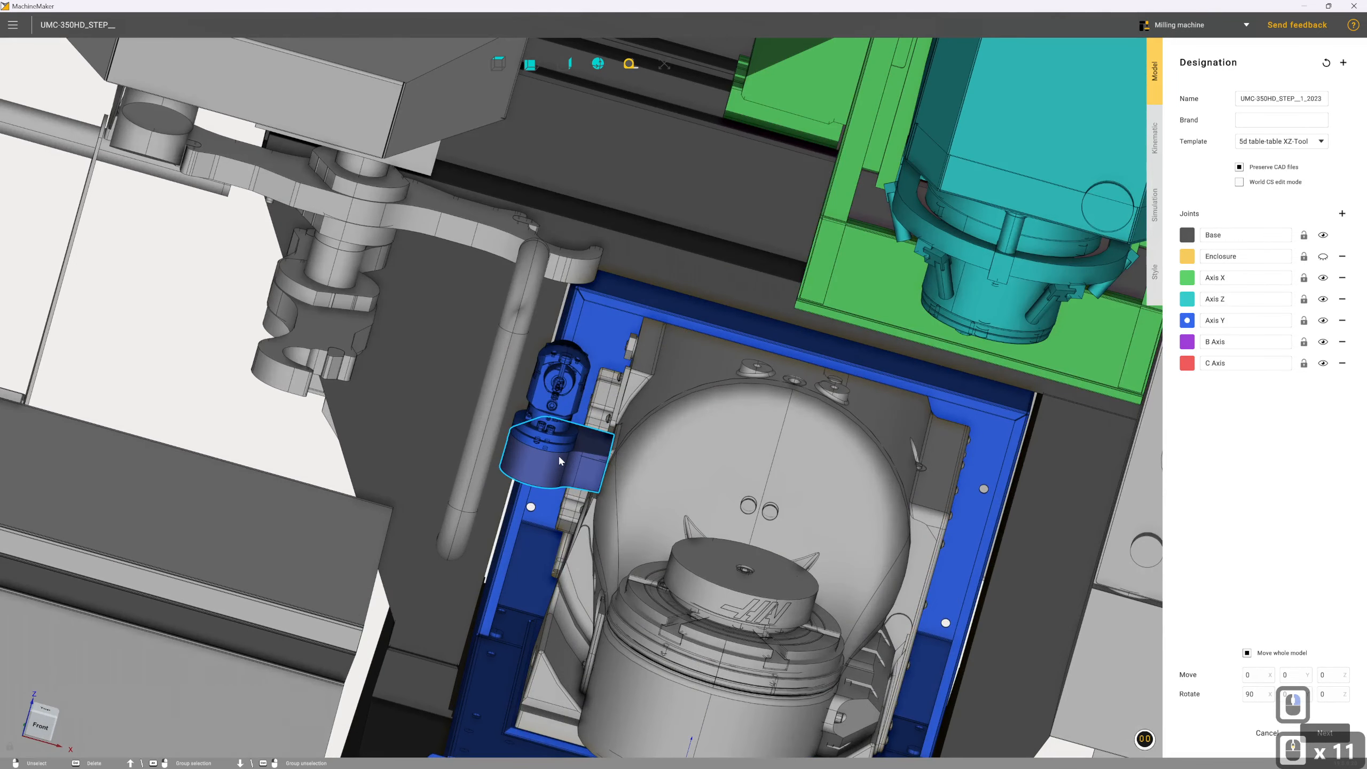
click(558, 456)
click(558, 440)
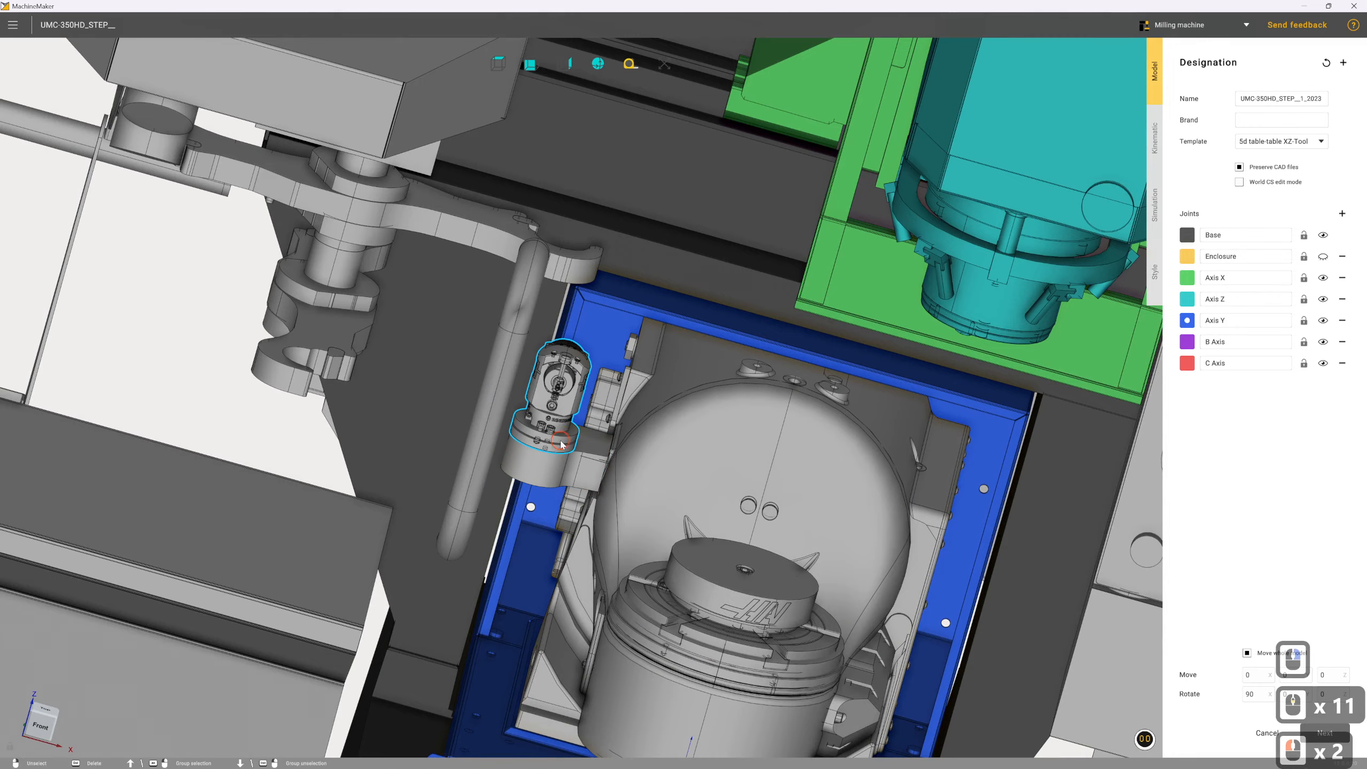
Assign the small probe-like device, its bracket and the fixed housing of the rotary unit to the Axis Y joint
scroll(635, 459, down, 4)
right_drag(692, 485, 624, 461)
scroll(628, 463, down, 2)
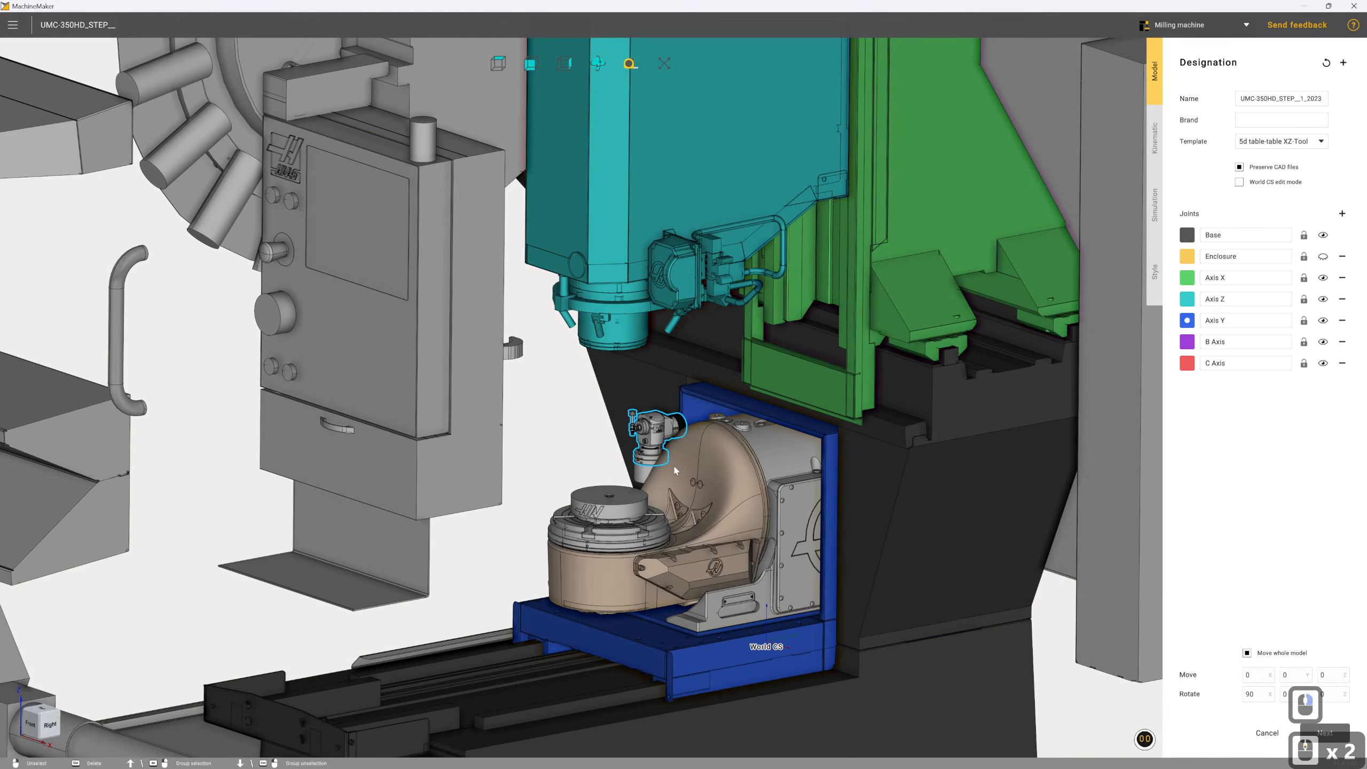
scroll(634, 472, up, 2)
click(652, 446)
click(649, 475)
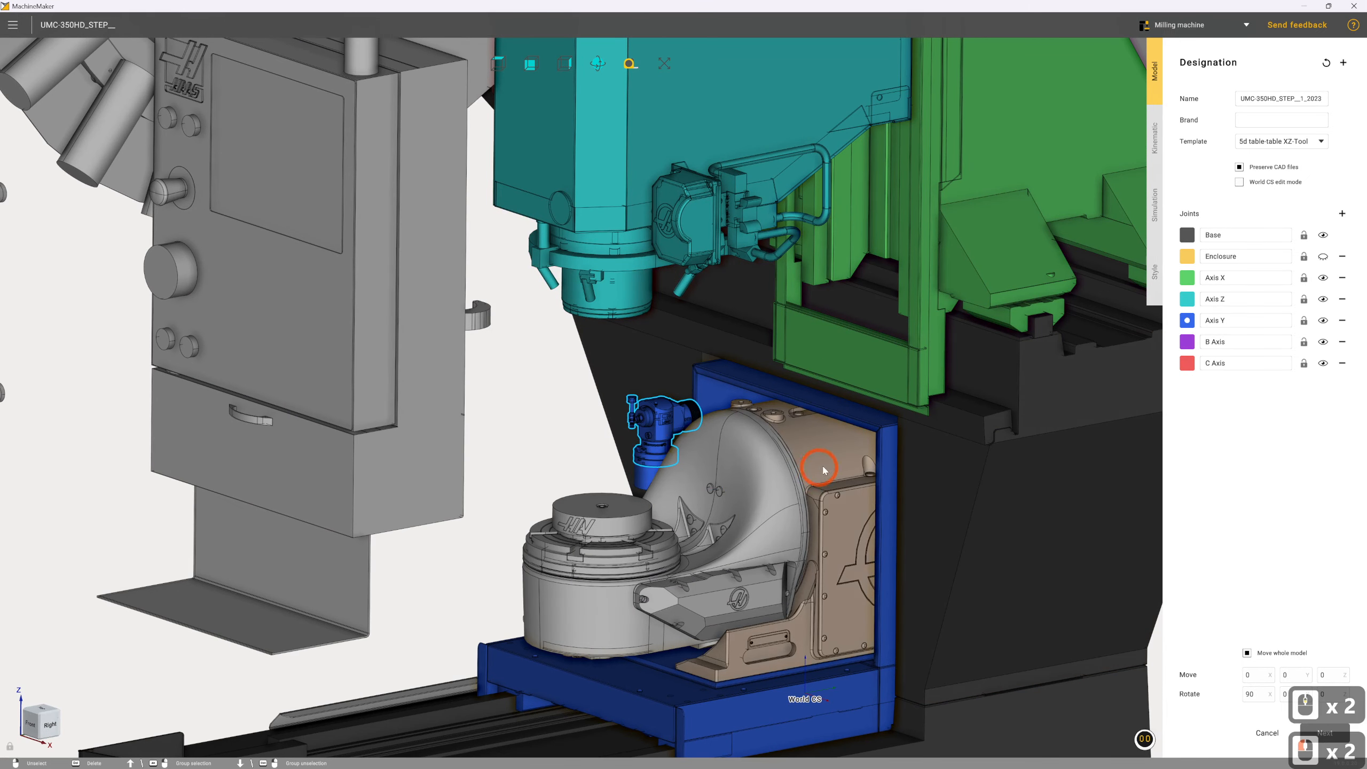
click(822, 467)
Assign the curved trunnion body that carries the round table to the B Axis joint
scroll(825, 552, down, 3)
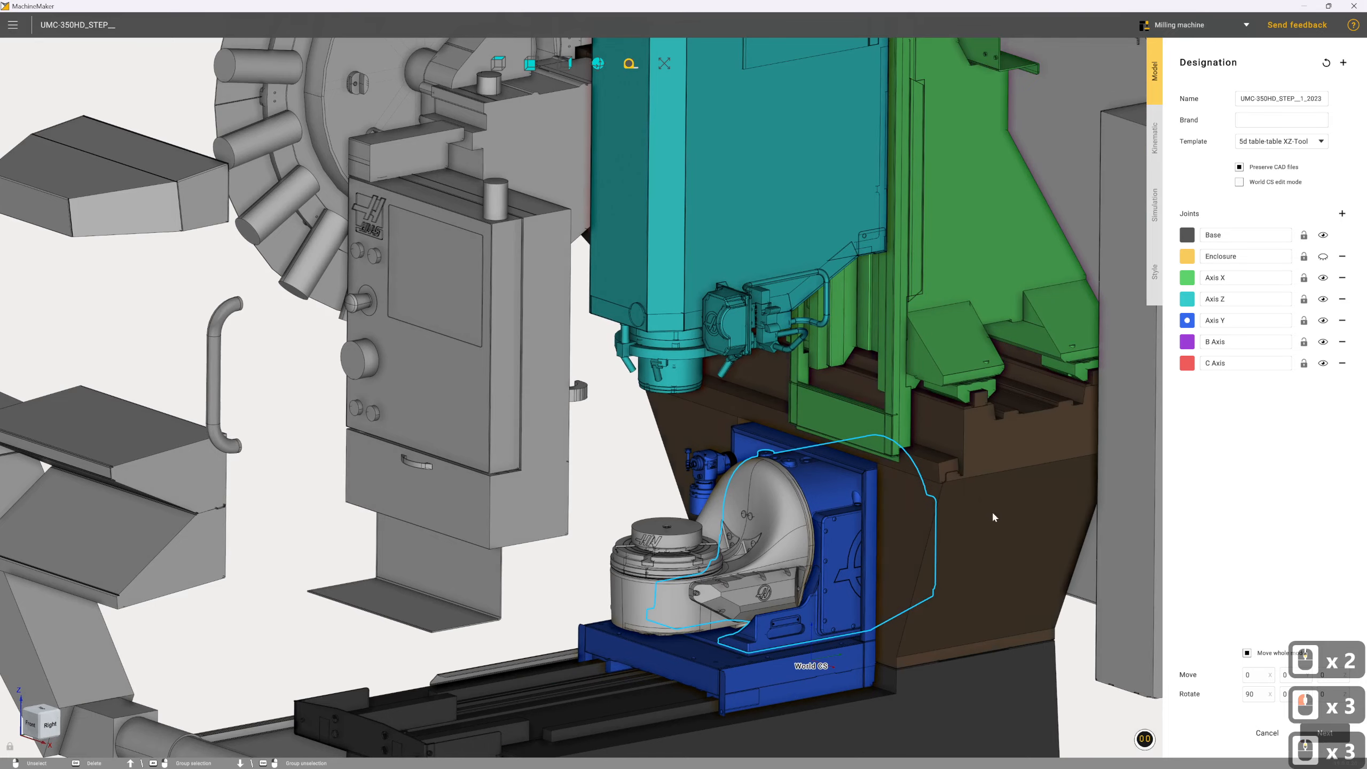
click(1187, 346)
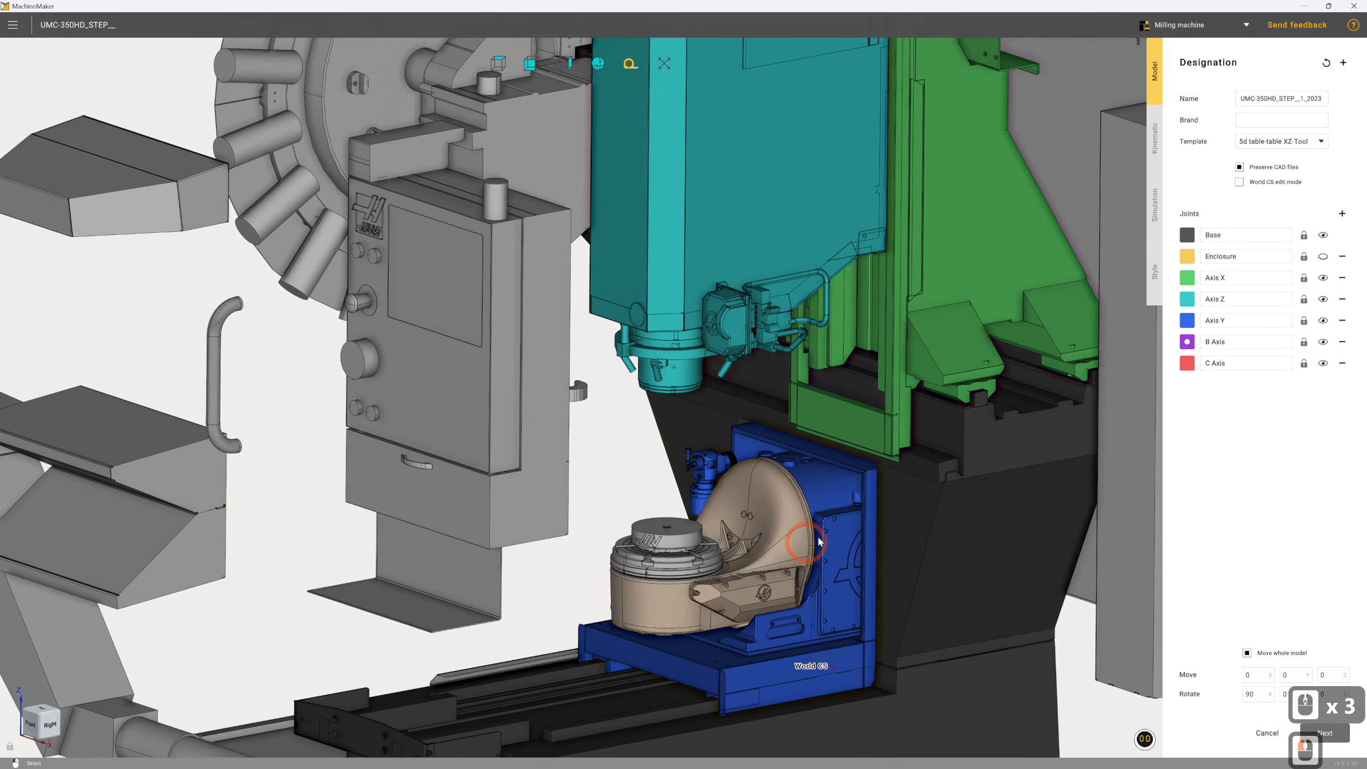
click(795, 547)
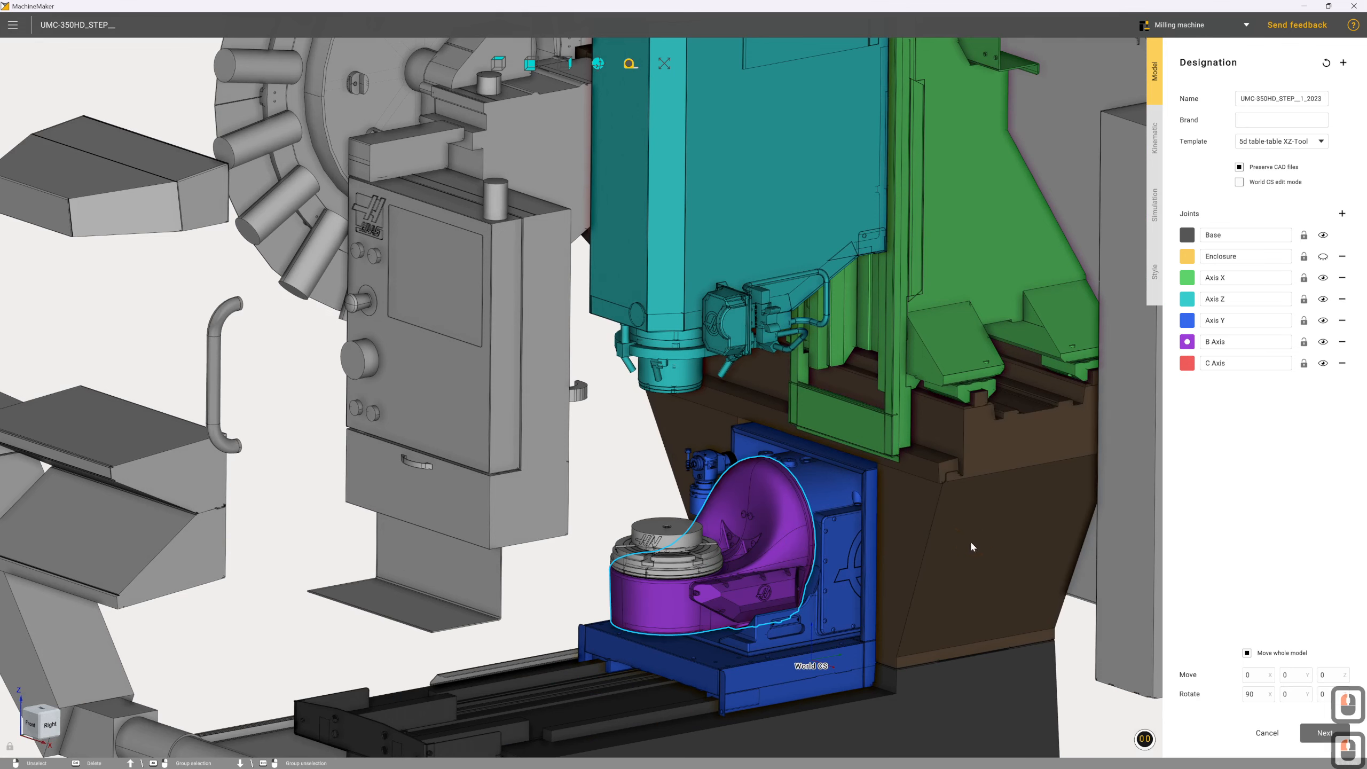
Assign the round rotary table's stacked discs, slotted plate and top cylinder to the C Axis joint
click(1186, 364)
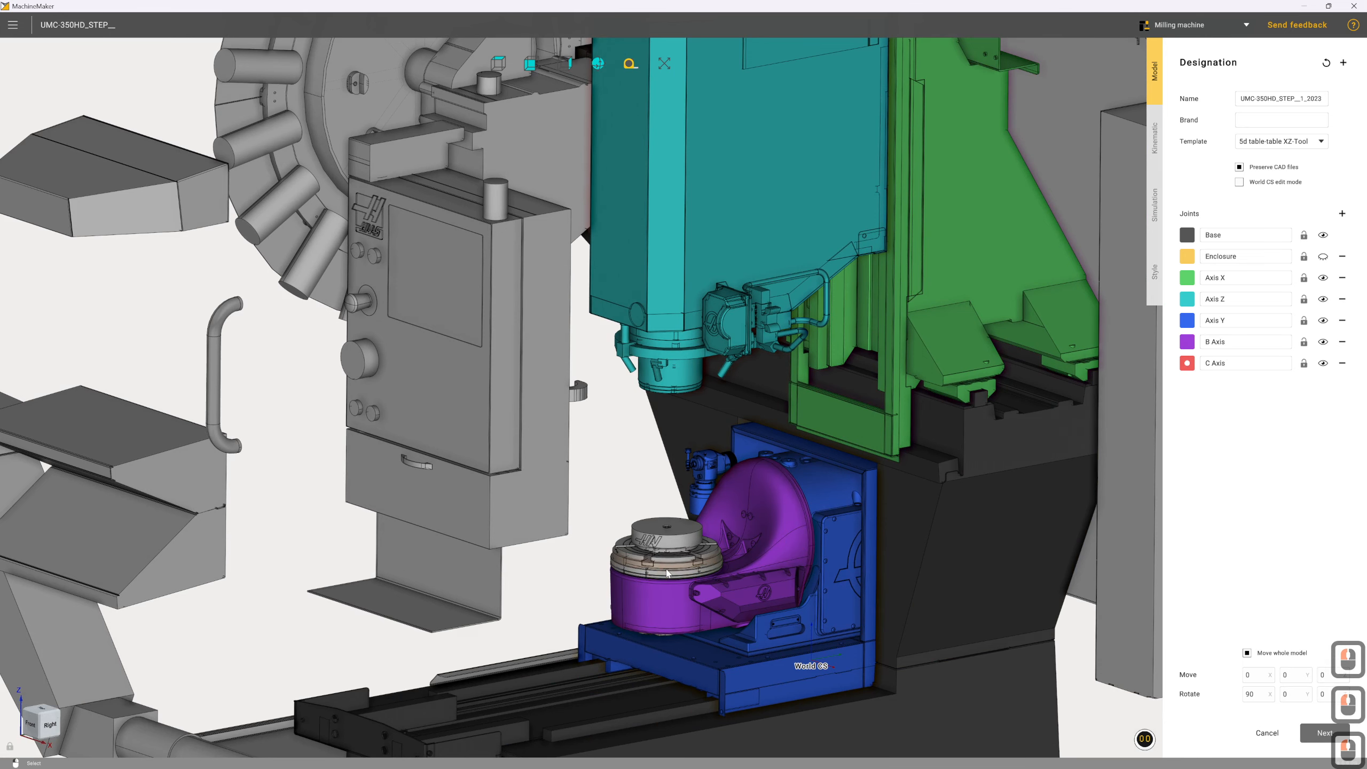
scroll(672, 580, up, 3)
scroll(672, 580, up, 6)
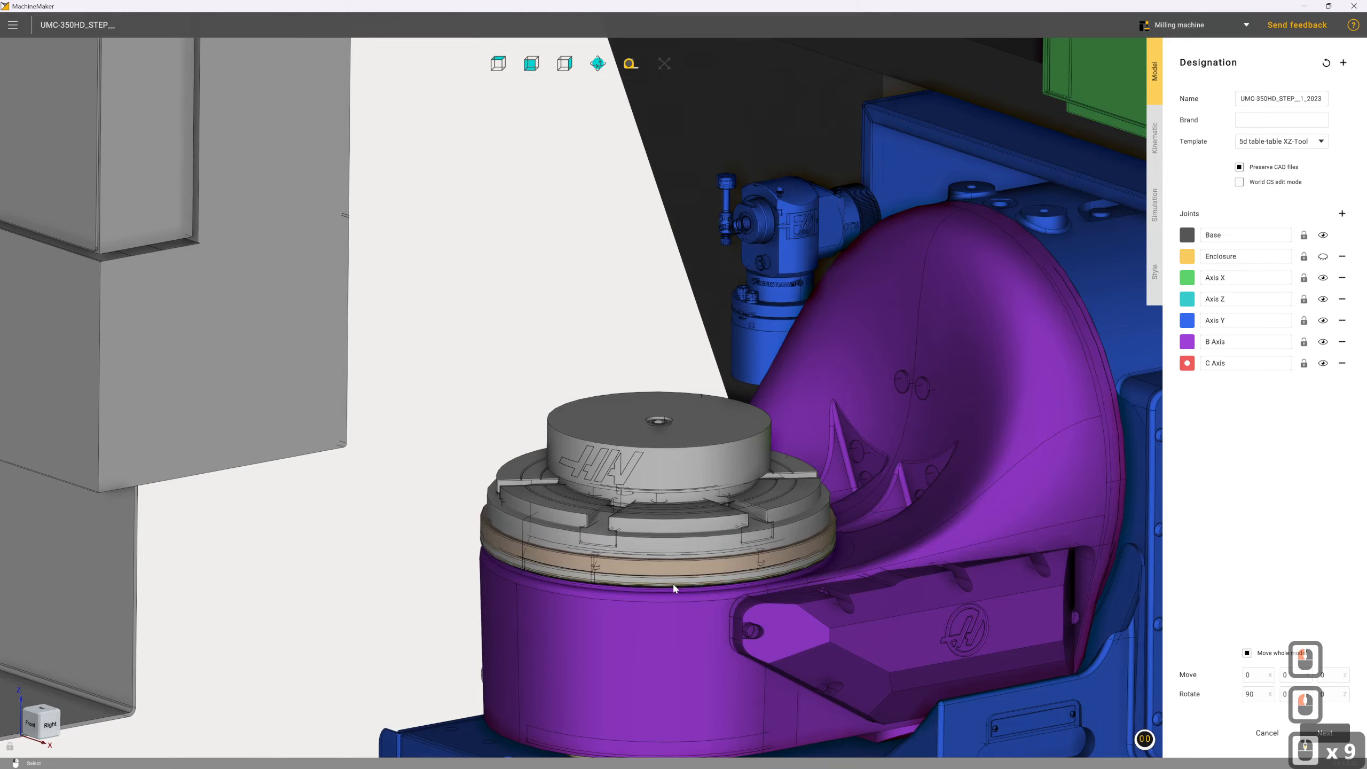
click(677, 570)
click(678, 538)
click(679, 519)
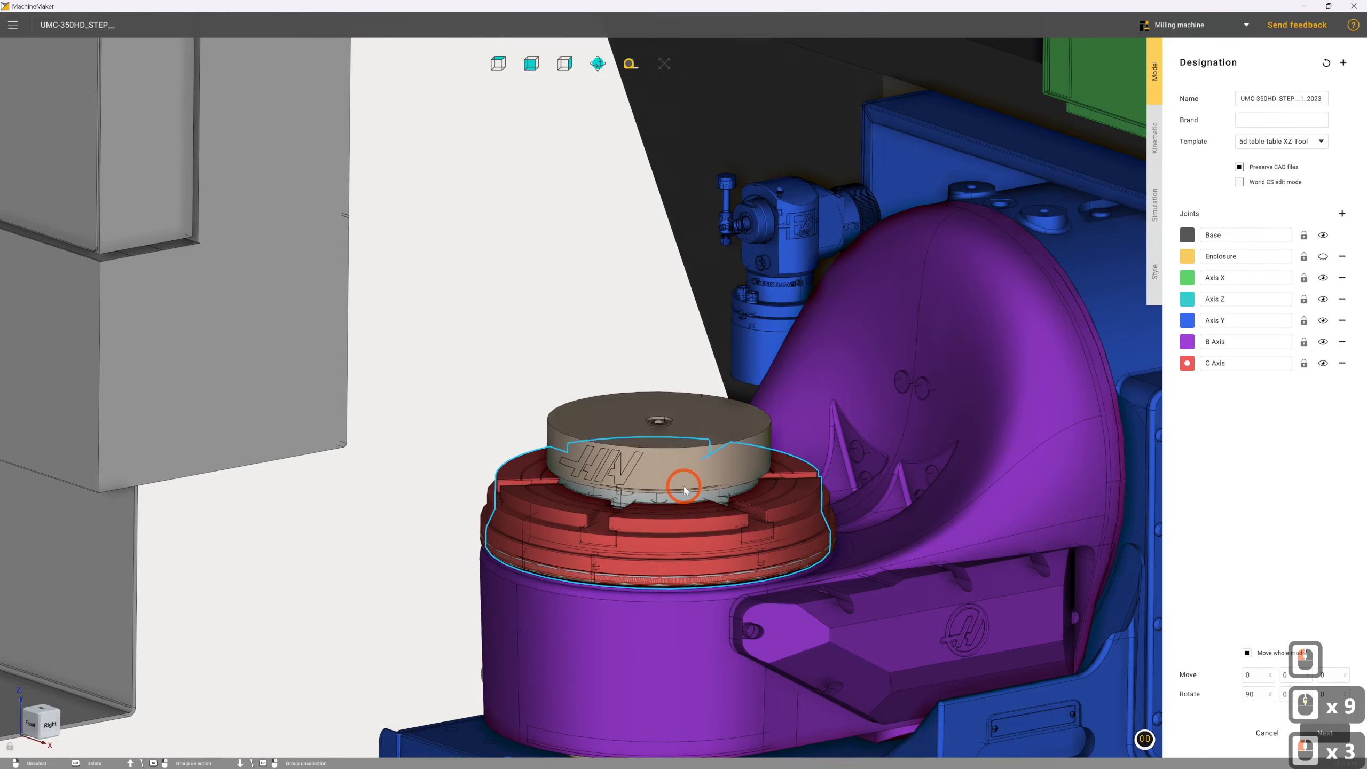
click(683, 503)
click(685, 499)
Assign the small fitting beneath the trunnion body to the B Axis joint
scroll(685, 496, down, 4)
right_drag(702, 620, 704, 576)
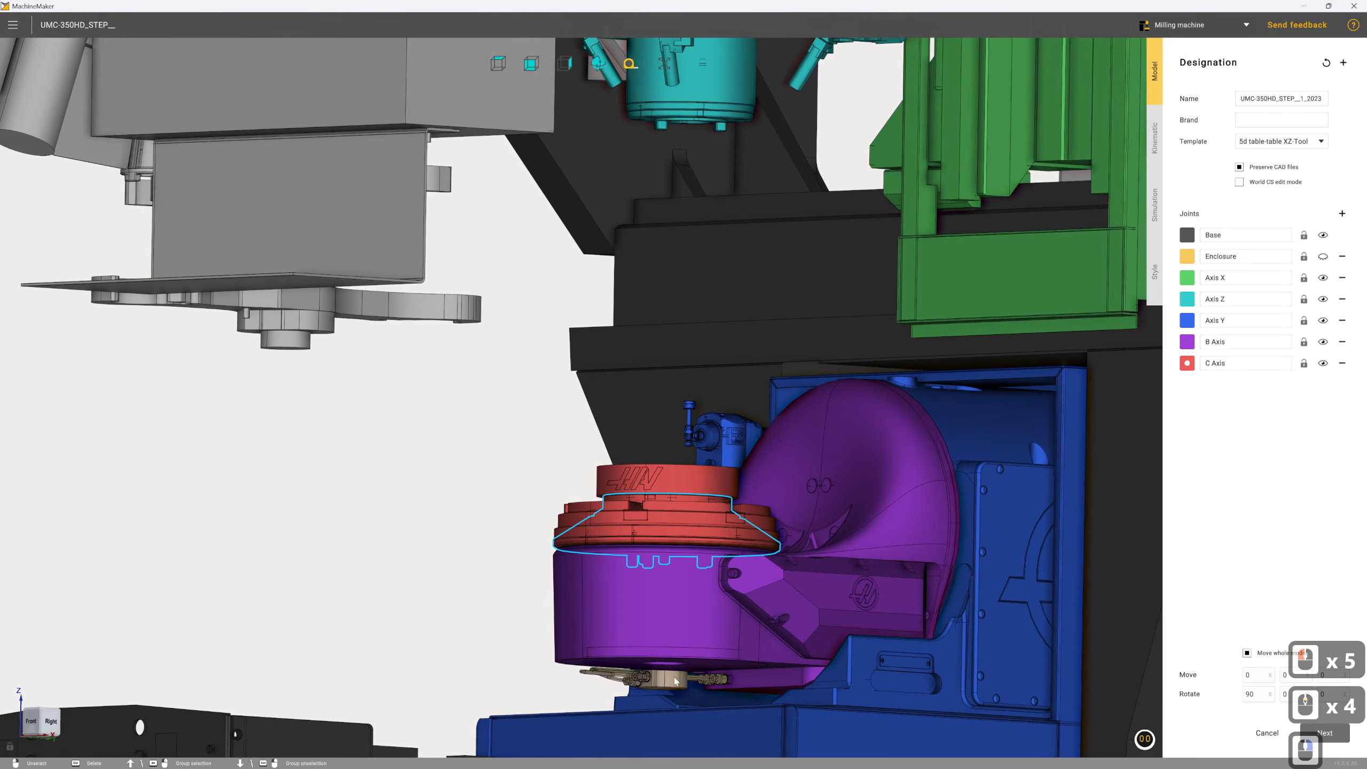
scroll(859, 441, down, 3)
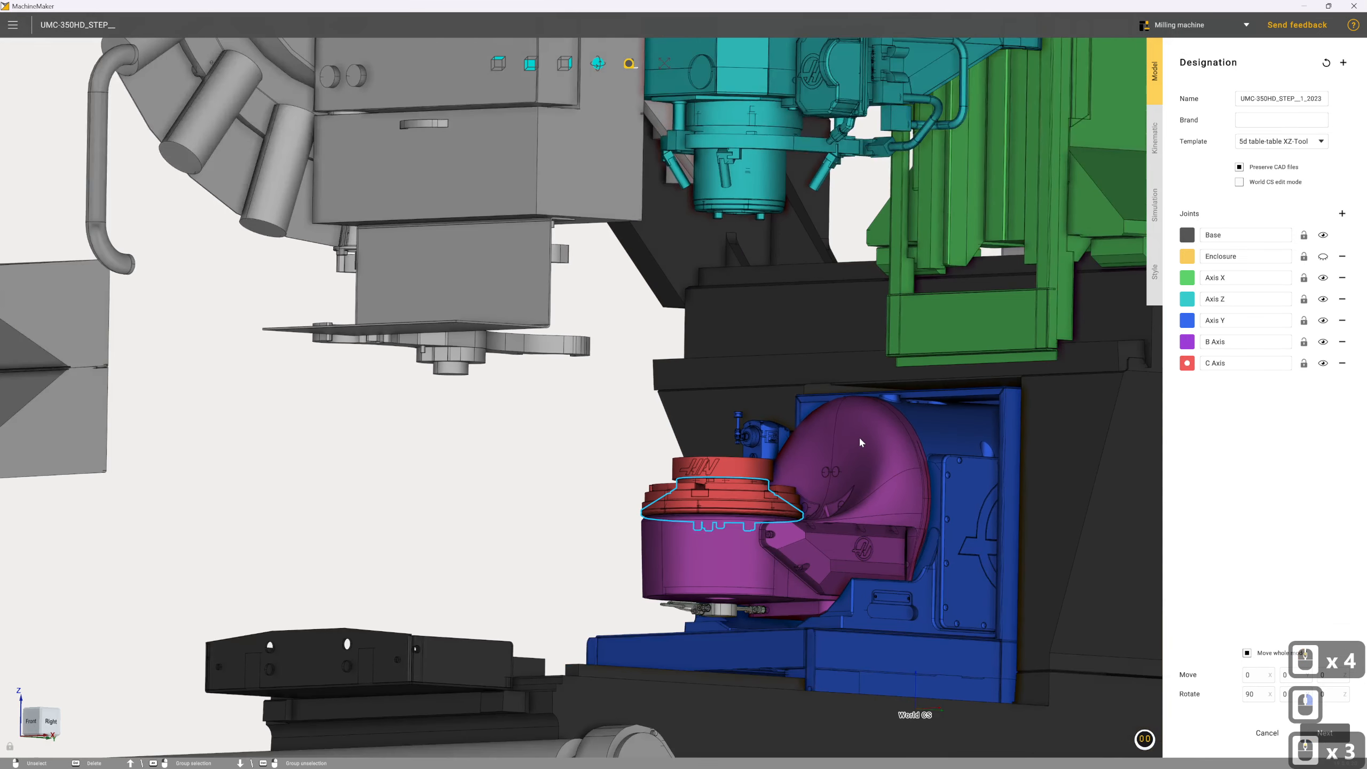
scroll(860, 439, up, 1)
click(1187, 342)
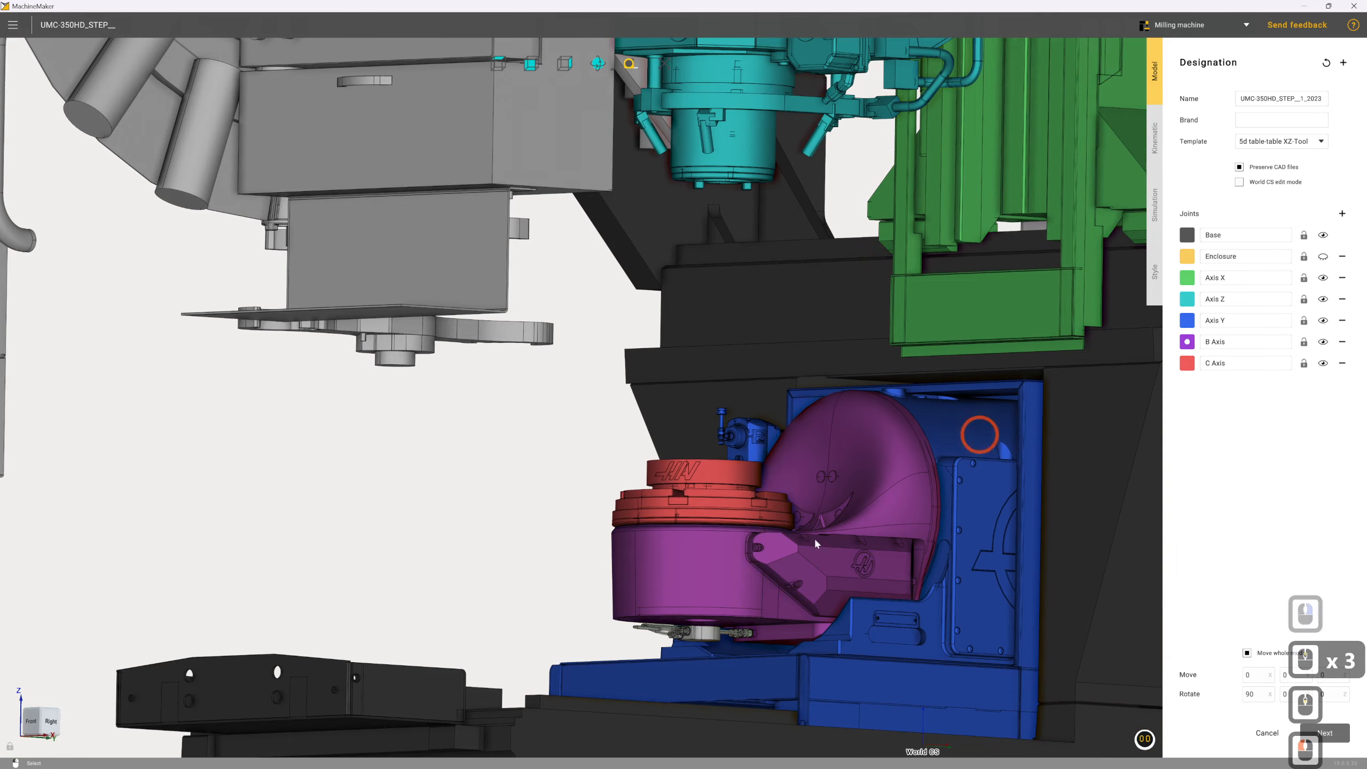
click(699, 636)
Finish the joint designation and proceed to the kinematic setup
right_drag(710, 583, 769, 559)
scroll(719, 558, down, 9)
scroll(769, 560, down, 2)
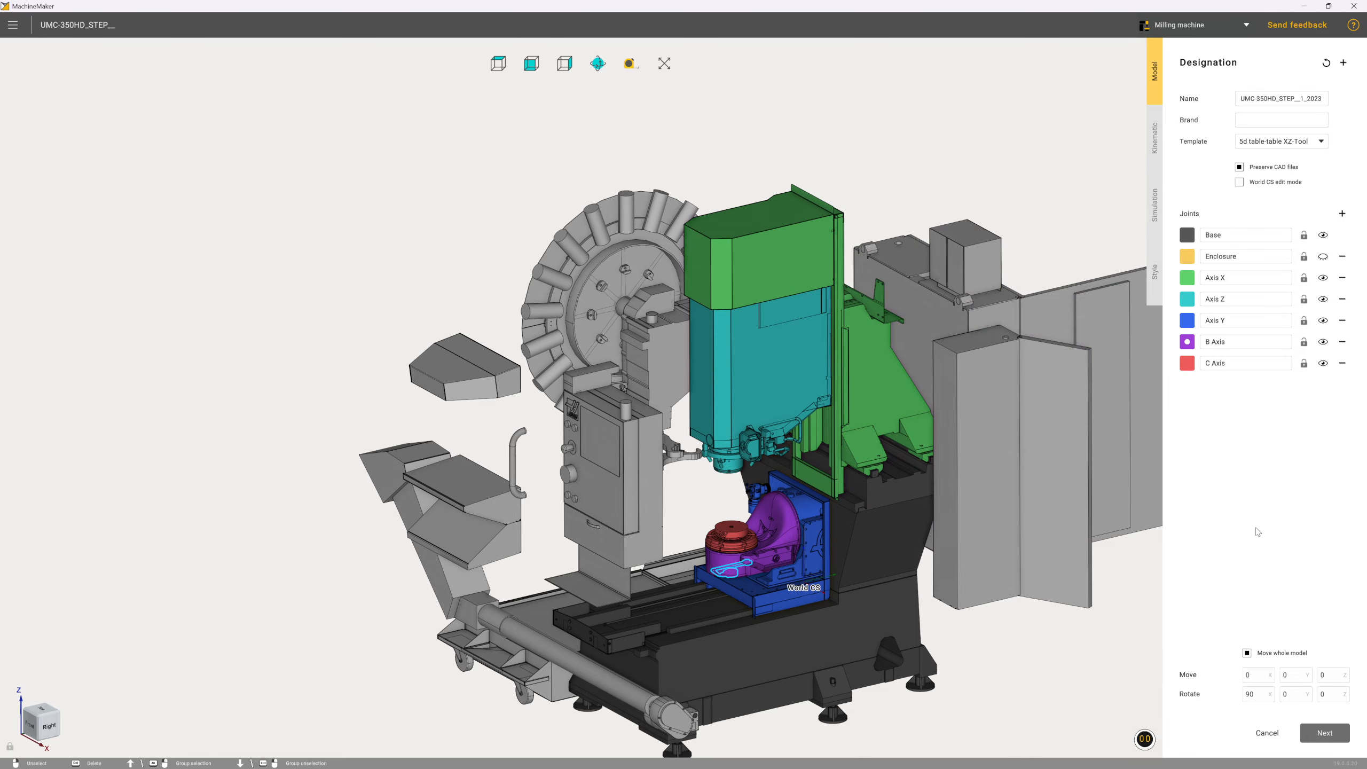
click(1324, 733)
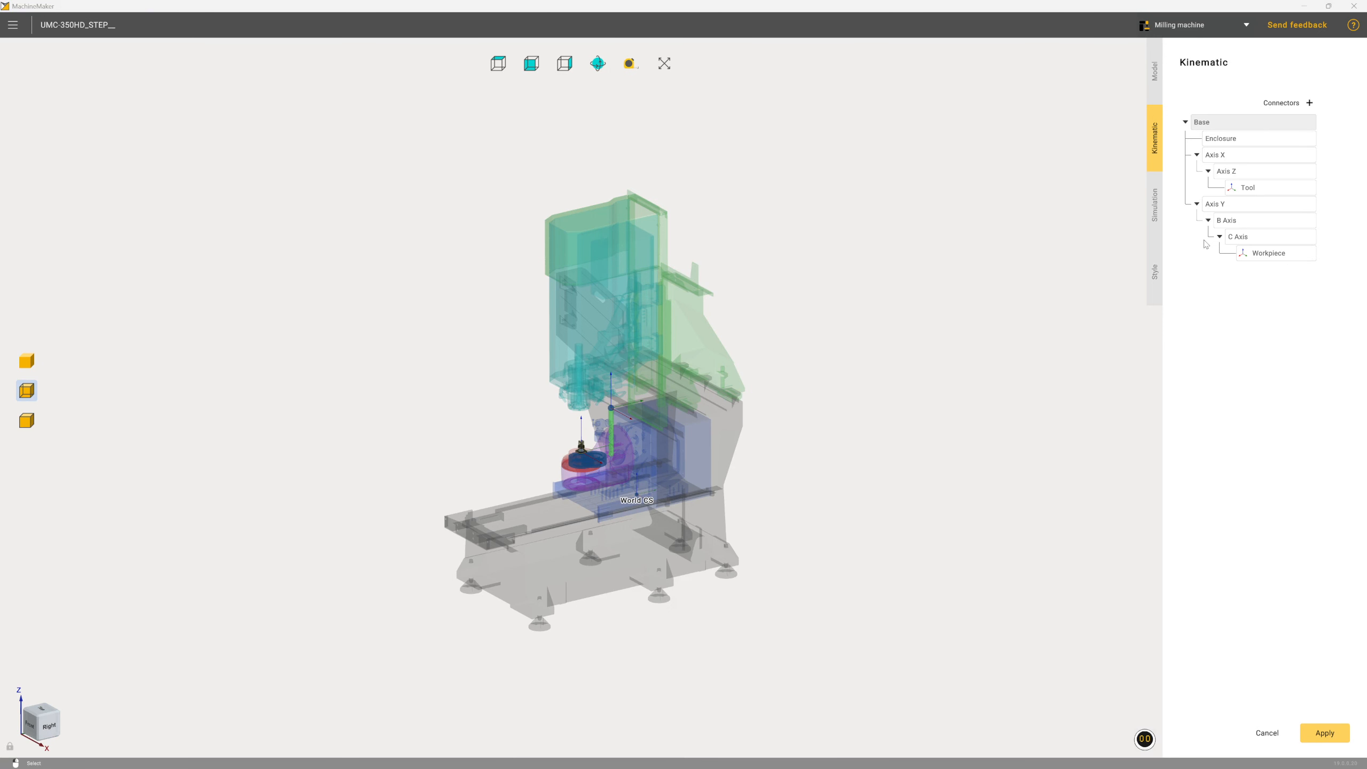
Set the Axis X travel limits to a minimum of -381 and a maximum of 0
click(1226, 156)
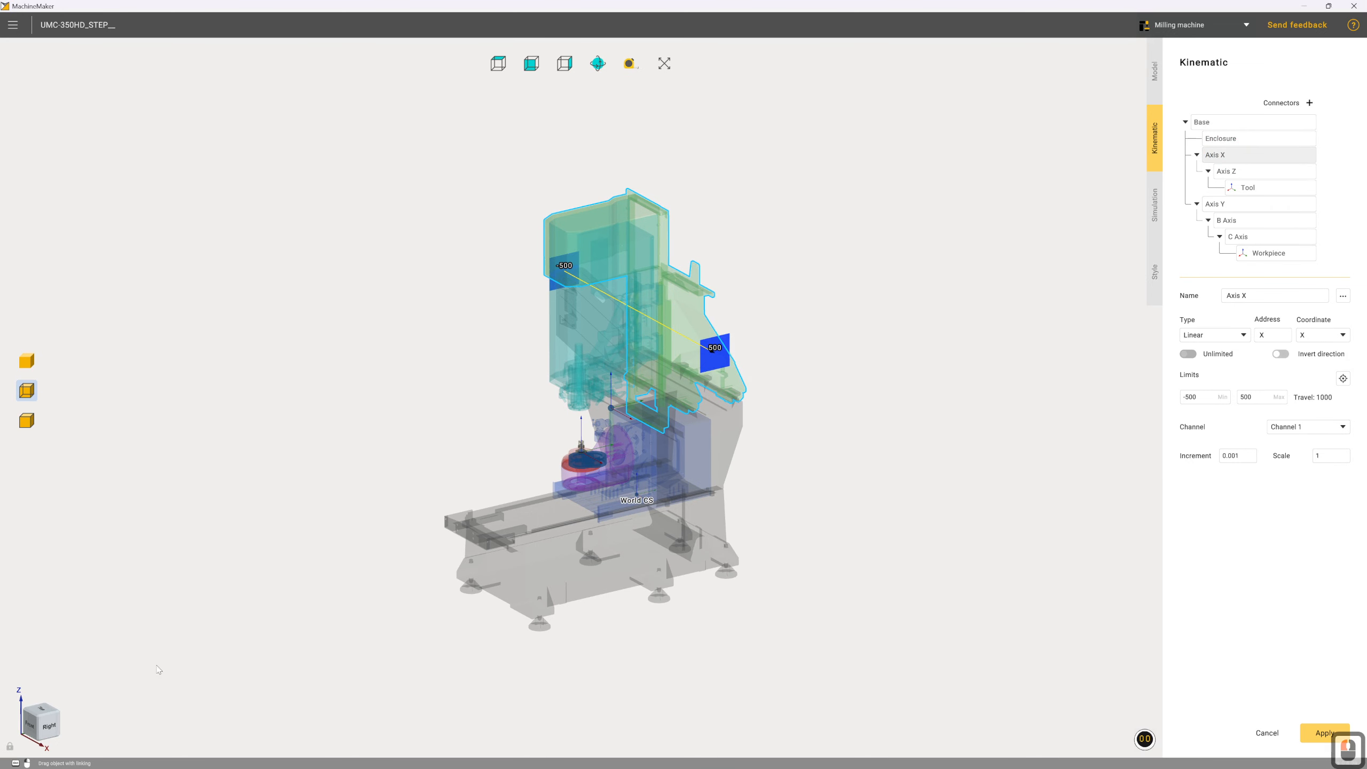
click(37, 720)
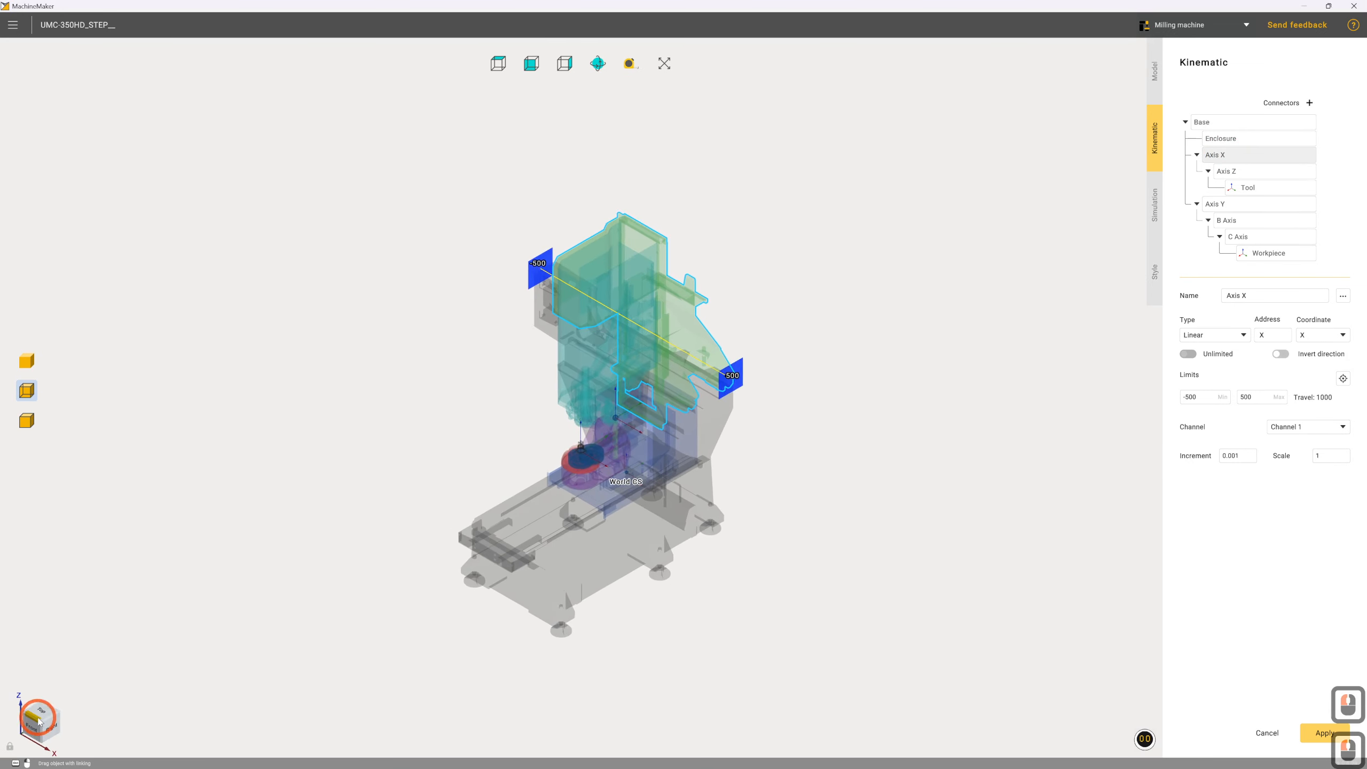
click(32, 728)
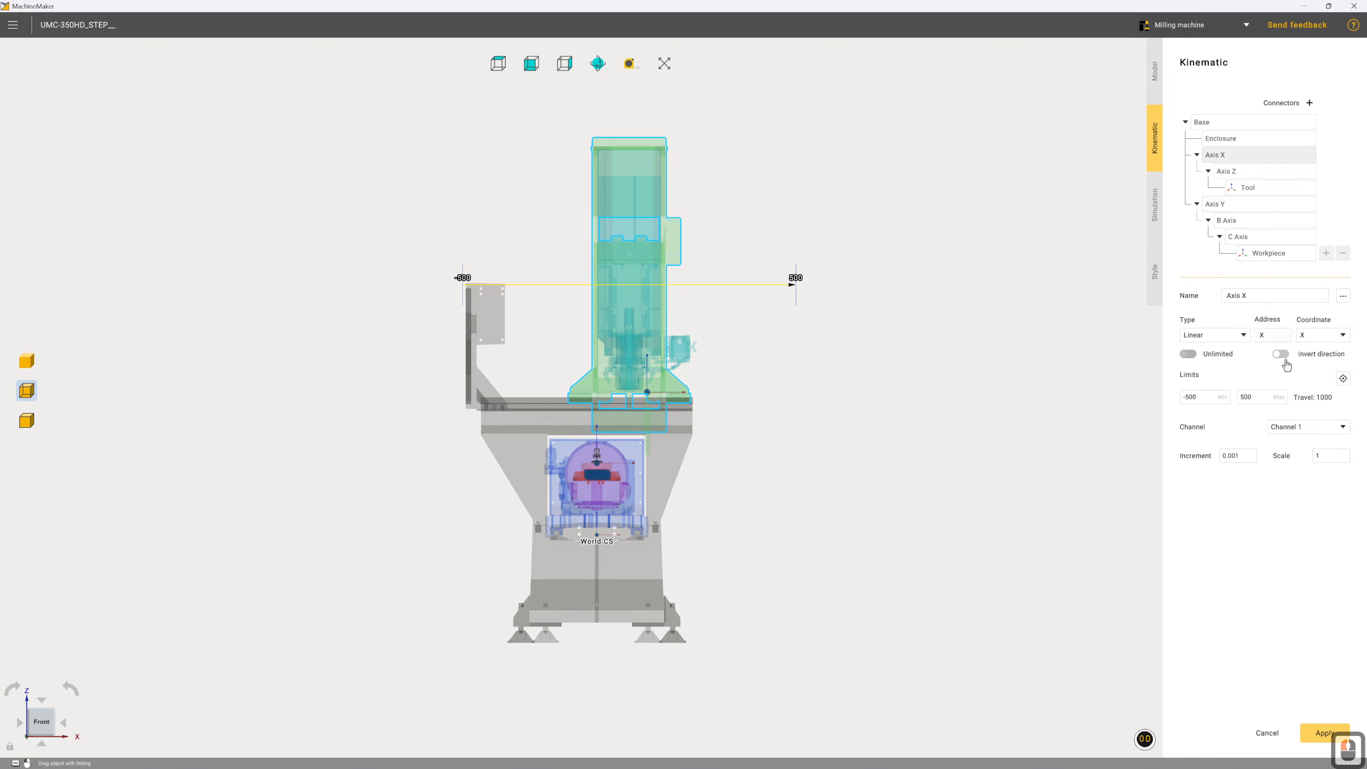
click(1209, 396)
double_click(1189, 397)
text(0)
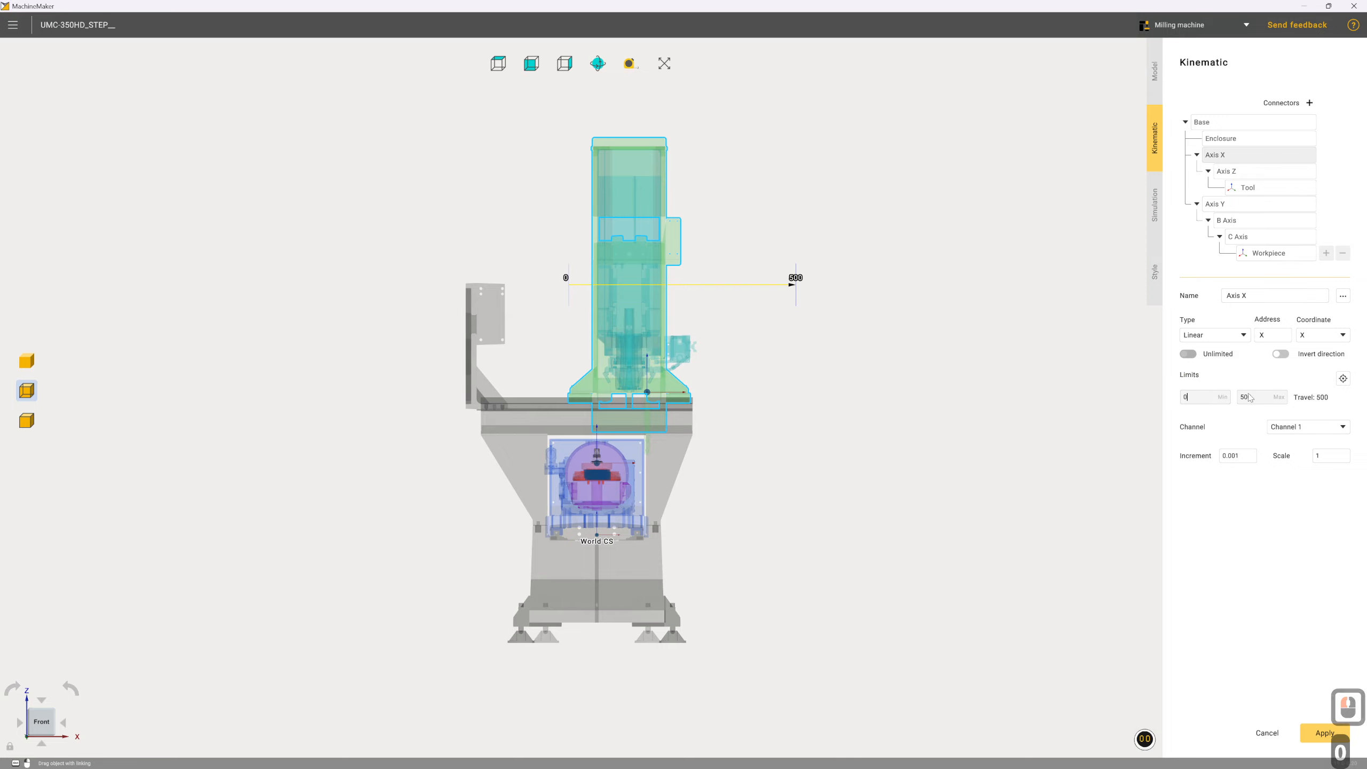
double_click(1200, 397)
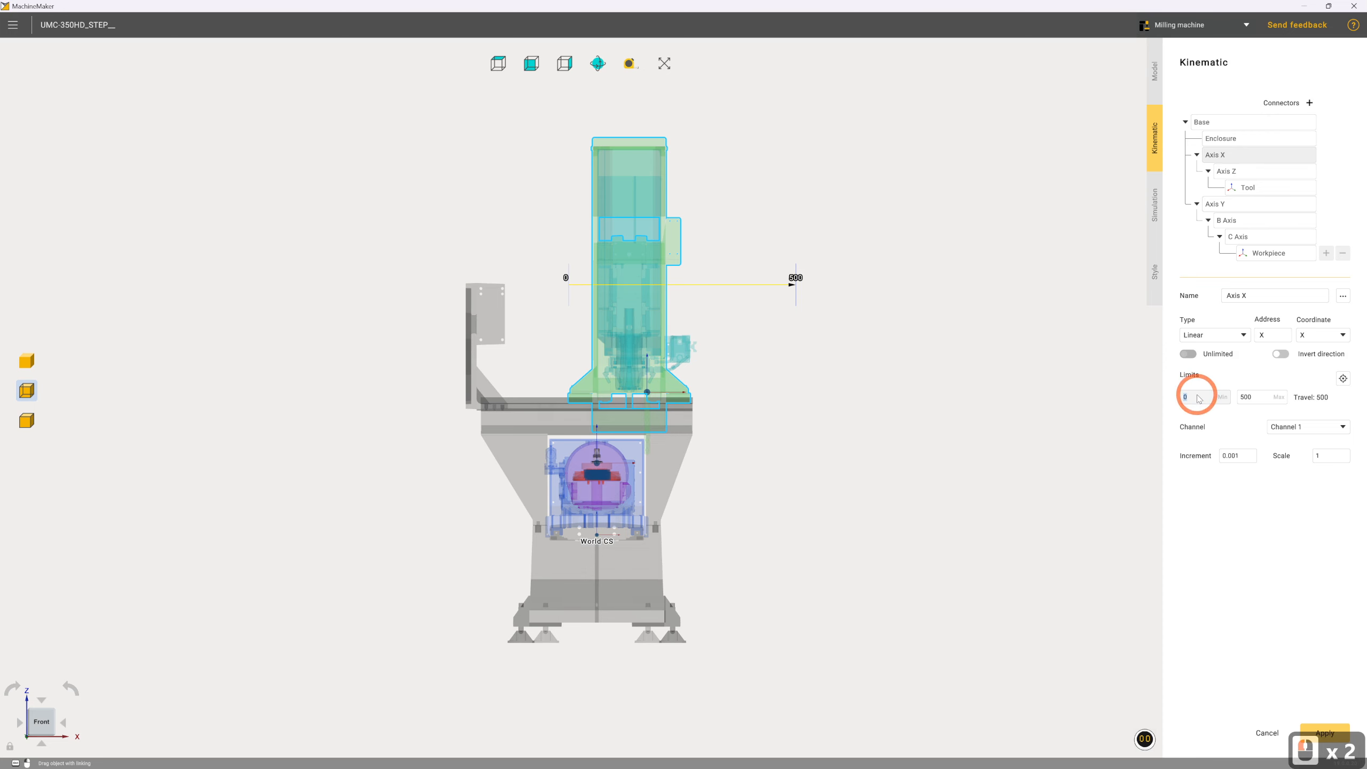
text(-381)
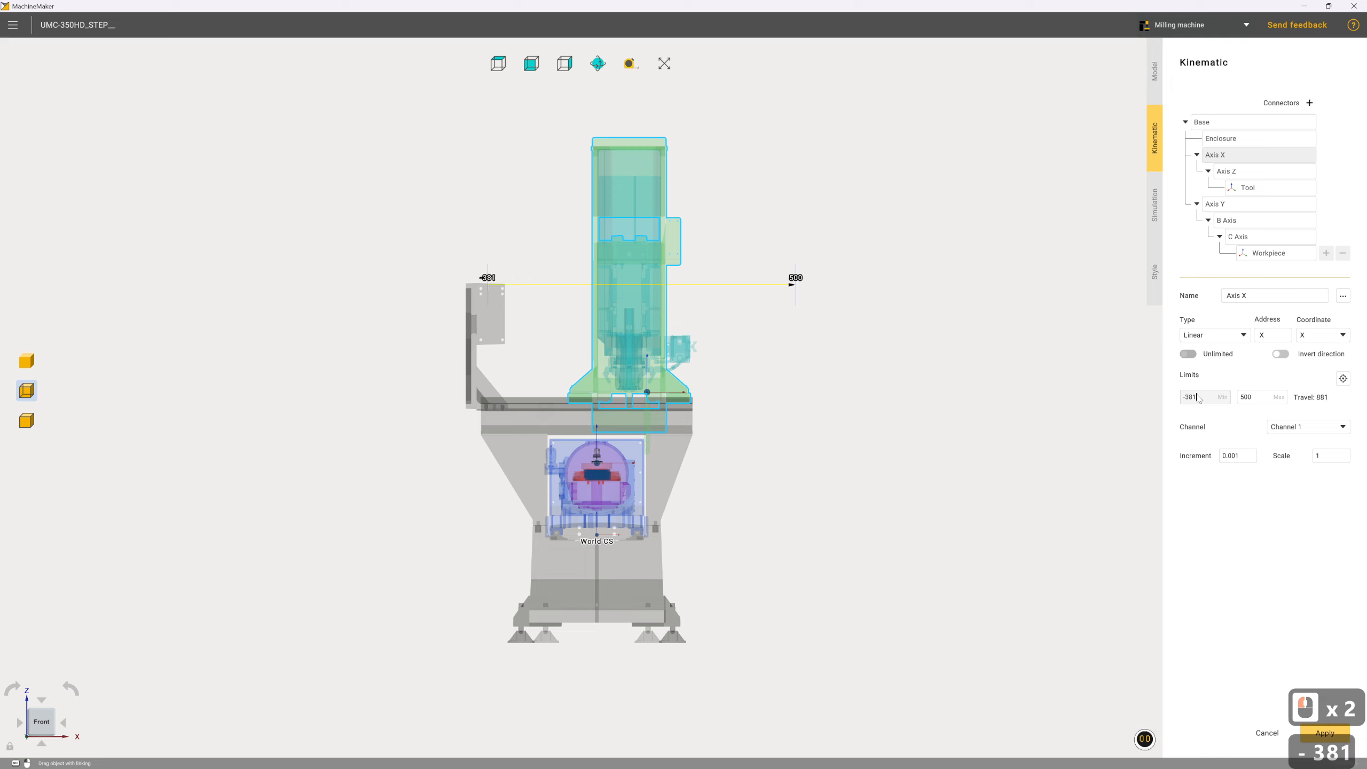
click(1257, 397)
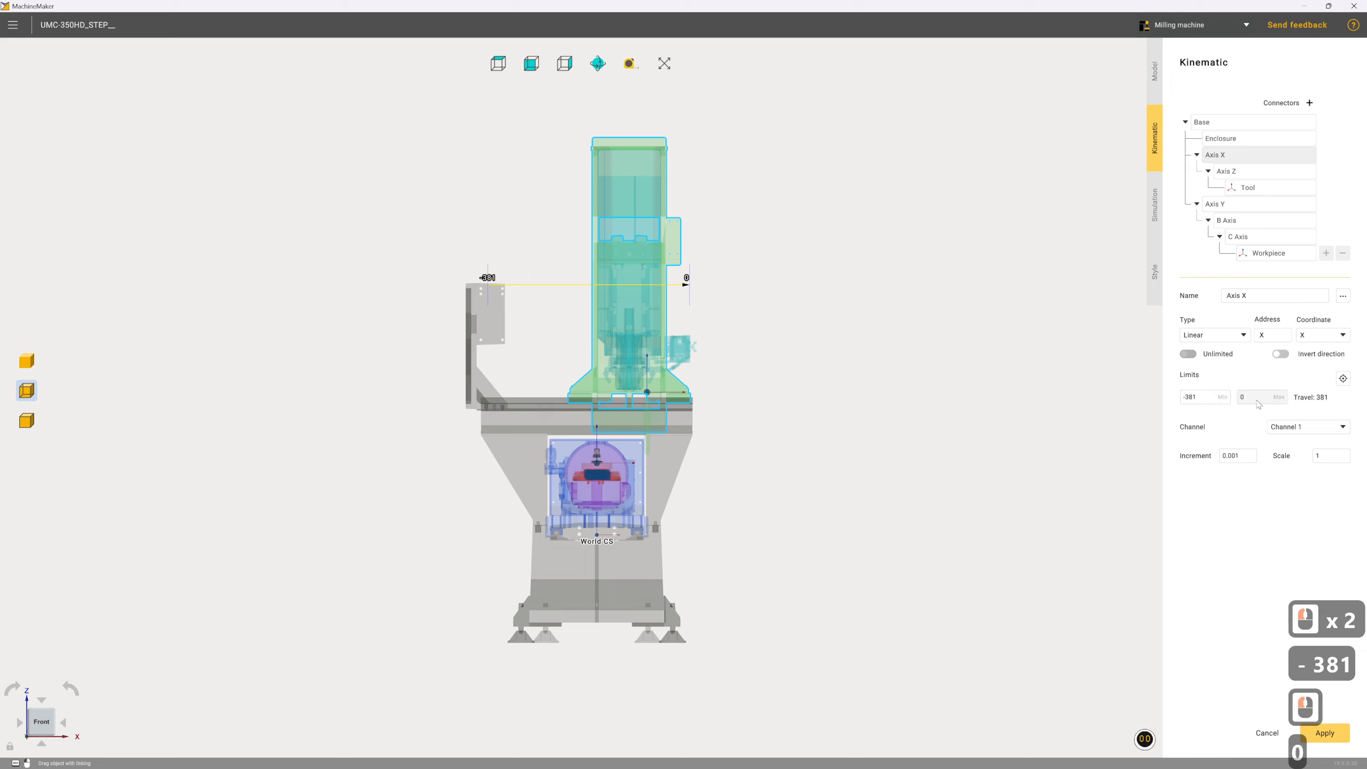
text(0)
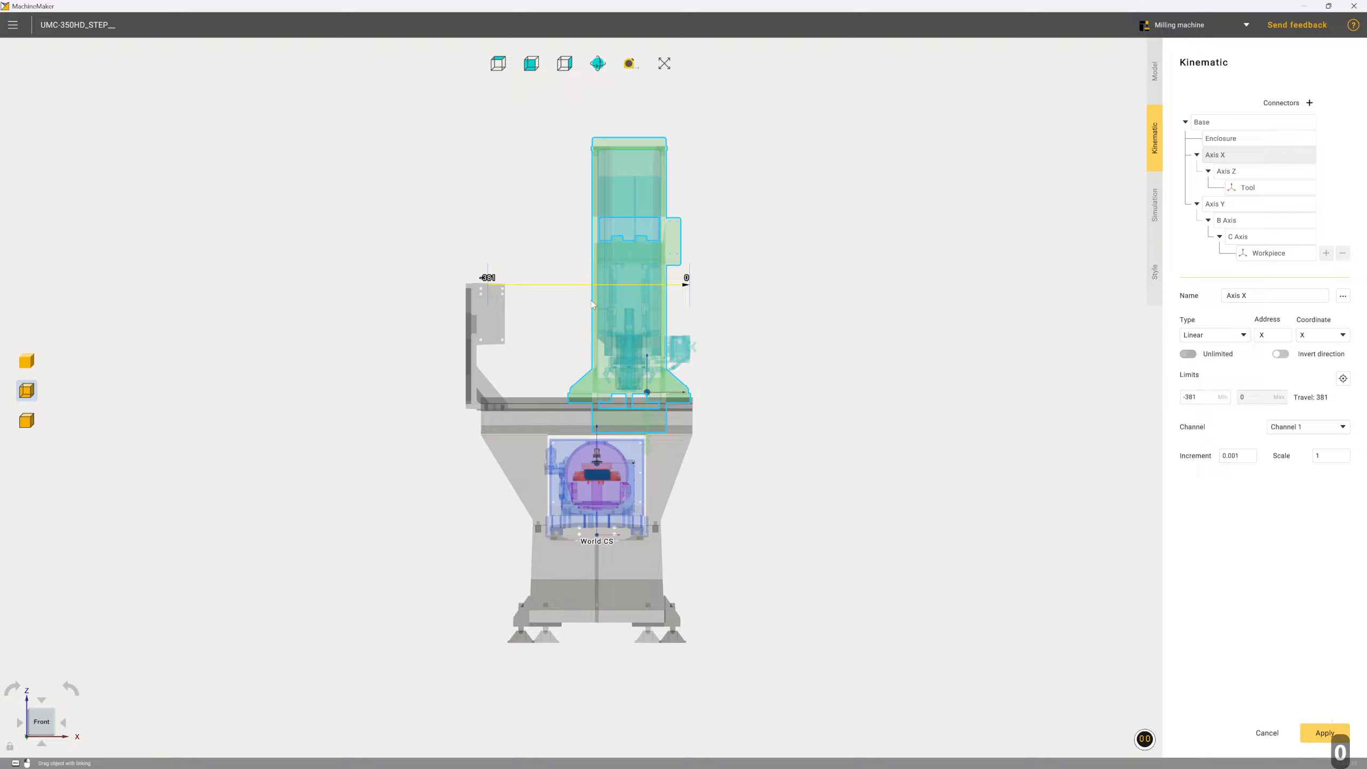
Set the Axis Z travel limits to a minimum of -305 and a maximum of 0
click(1253, 174)
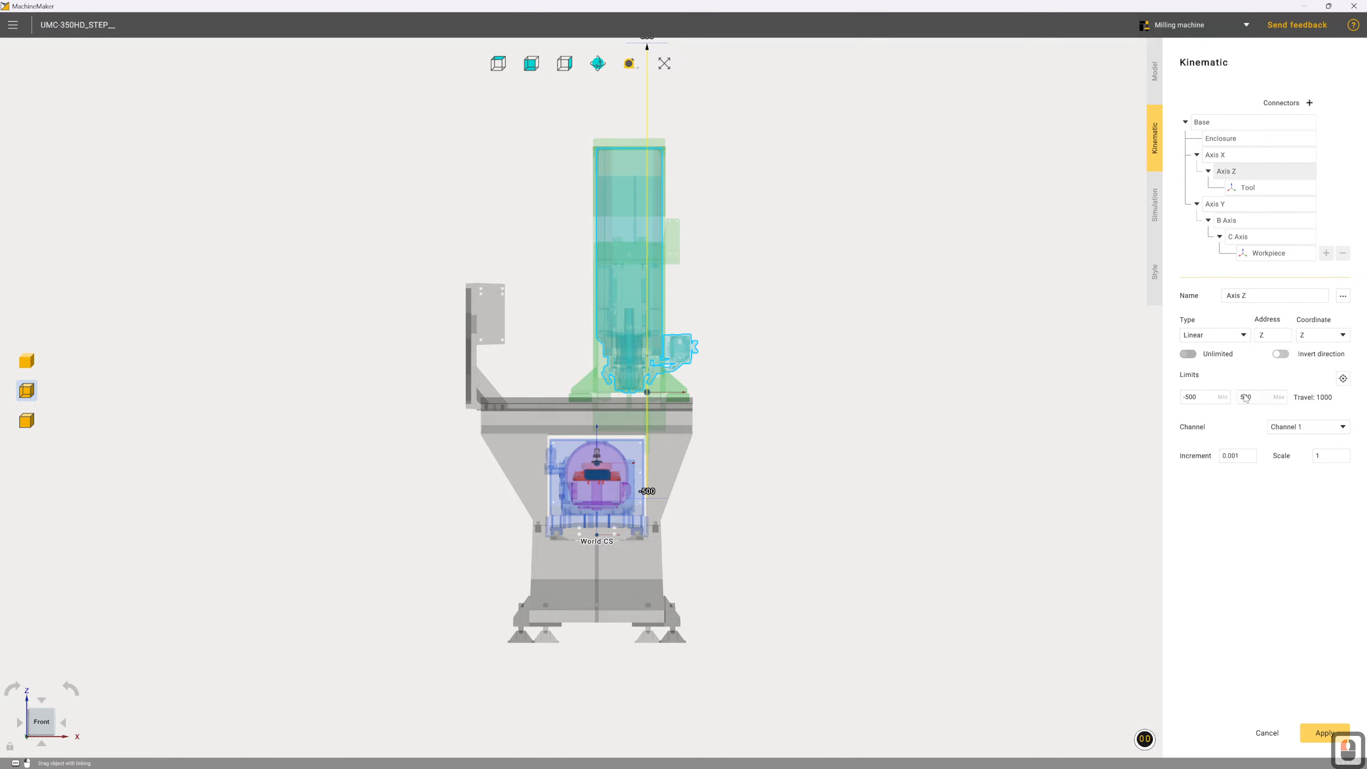
double_click(1246, 396)
text(0)
click(1189, 399)
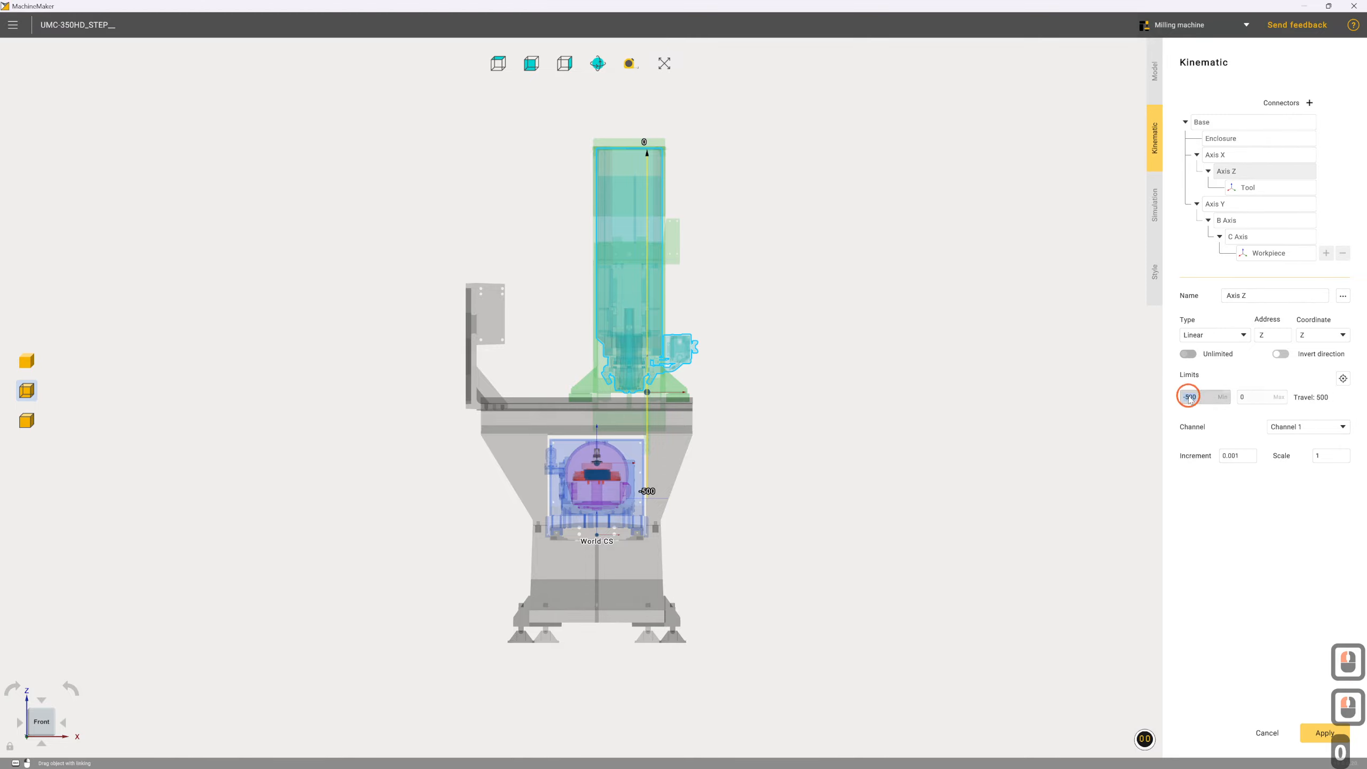
text(-305)
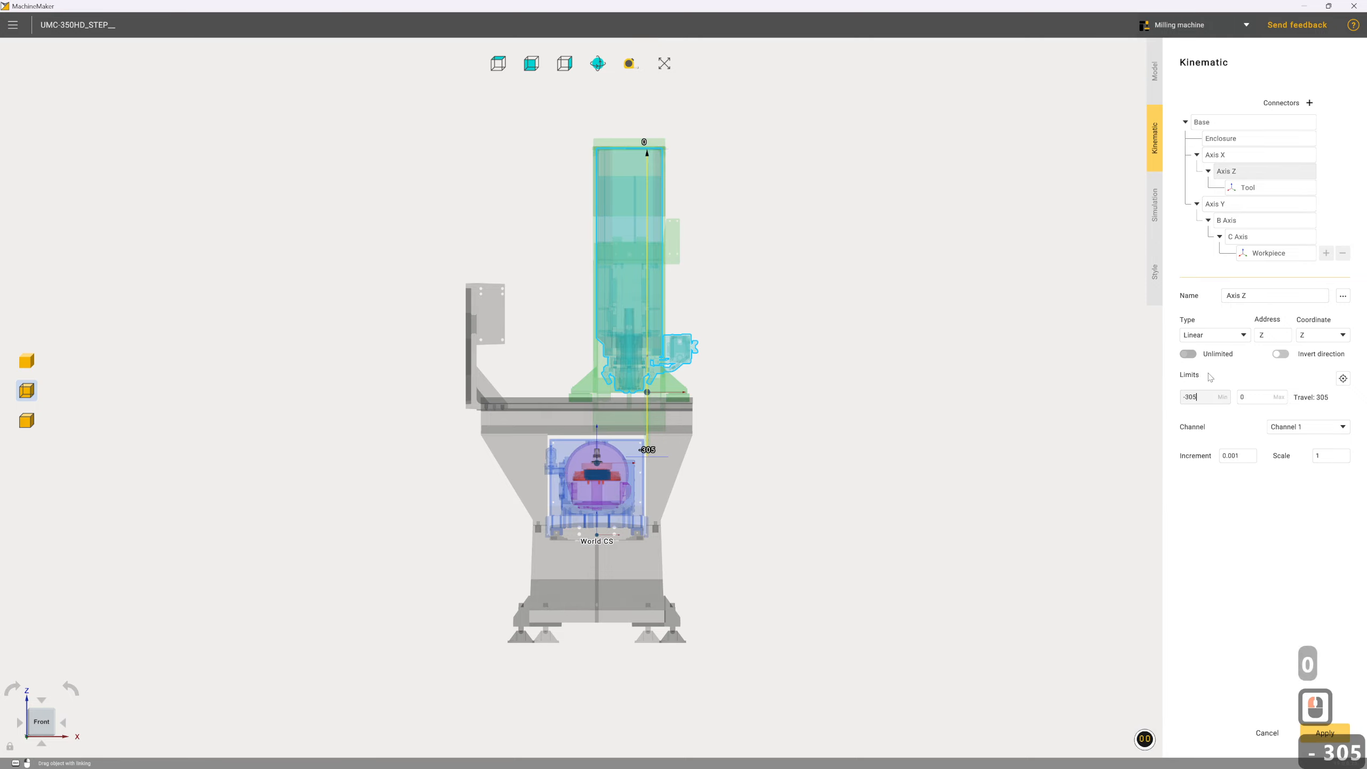
Set the Axis Y travel limits to a minimum of -356 and a maximum of 0
click(1218, 203)
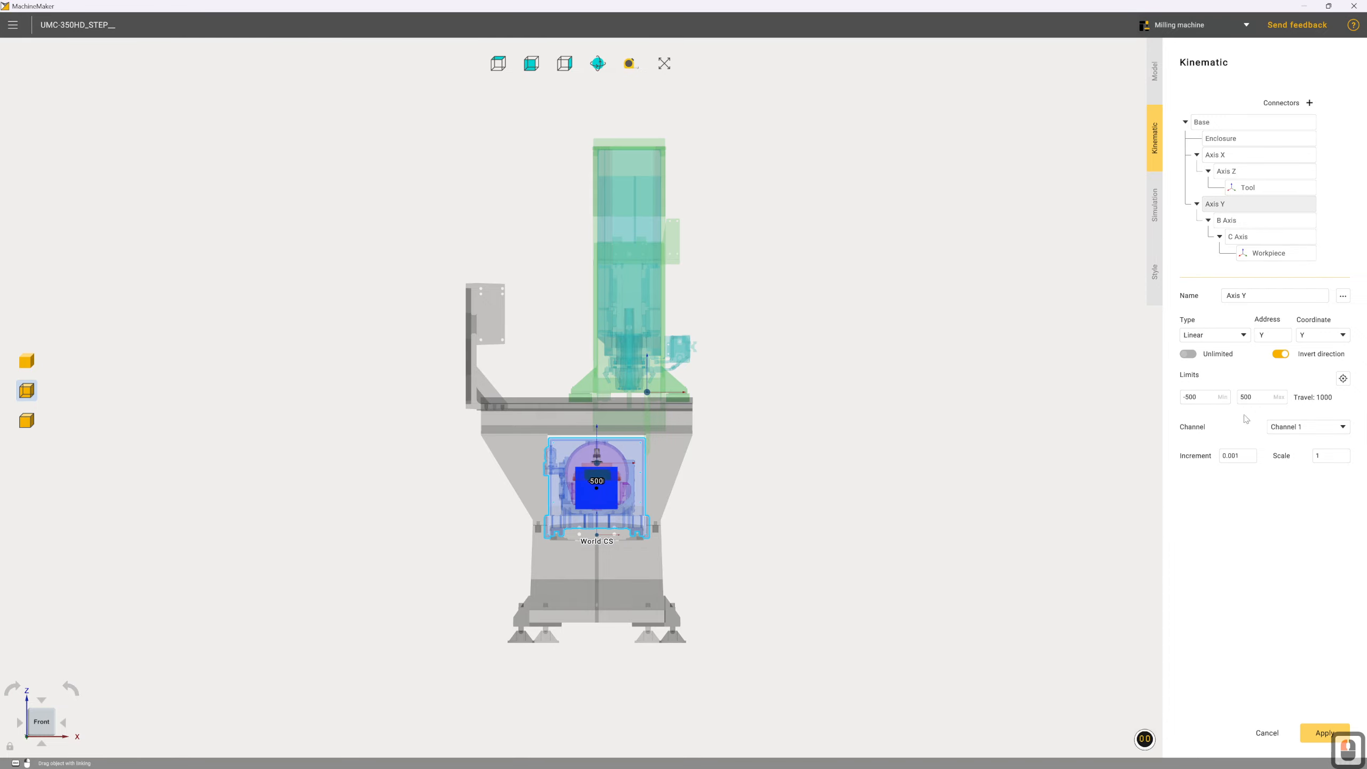
click(1247, 398)
text(0)
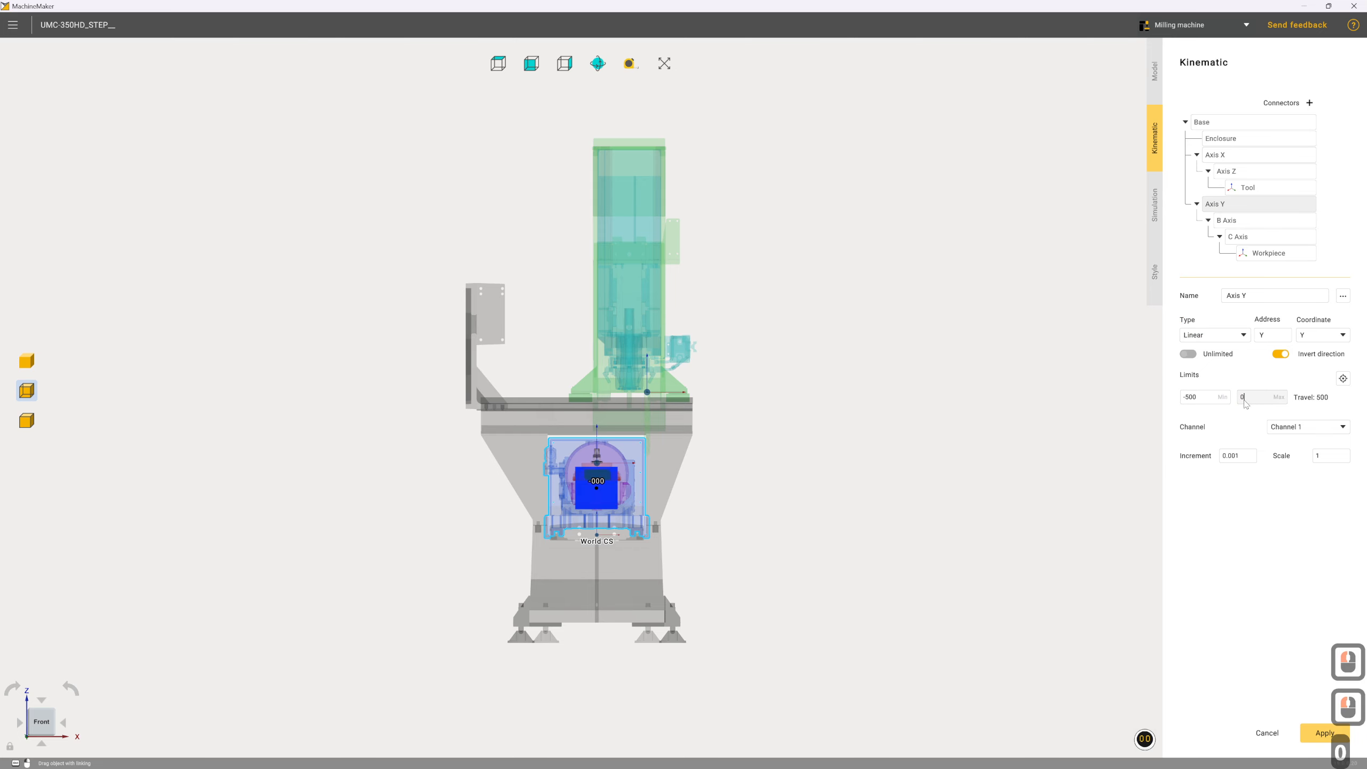
click(1204, 399)
text(-356)
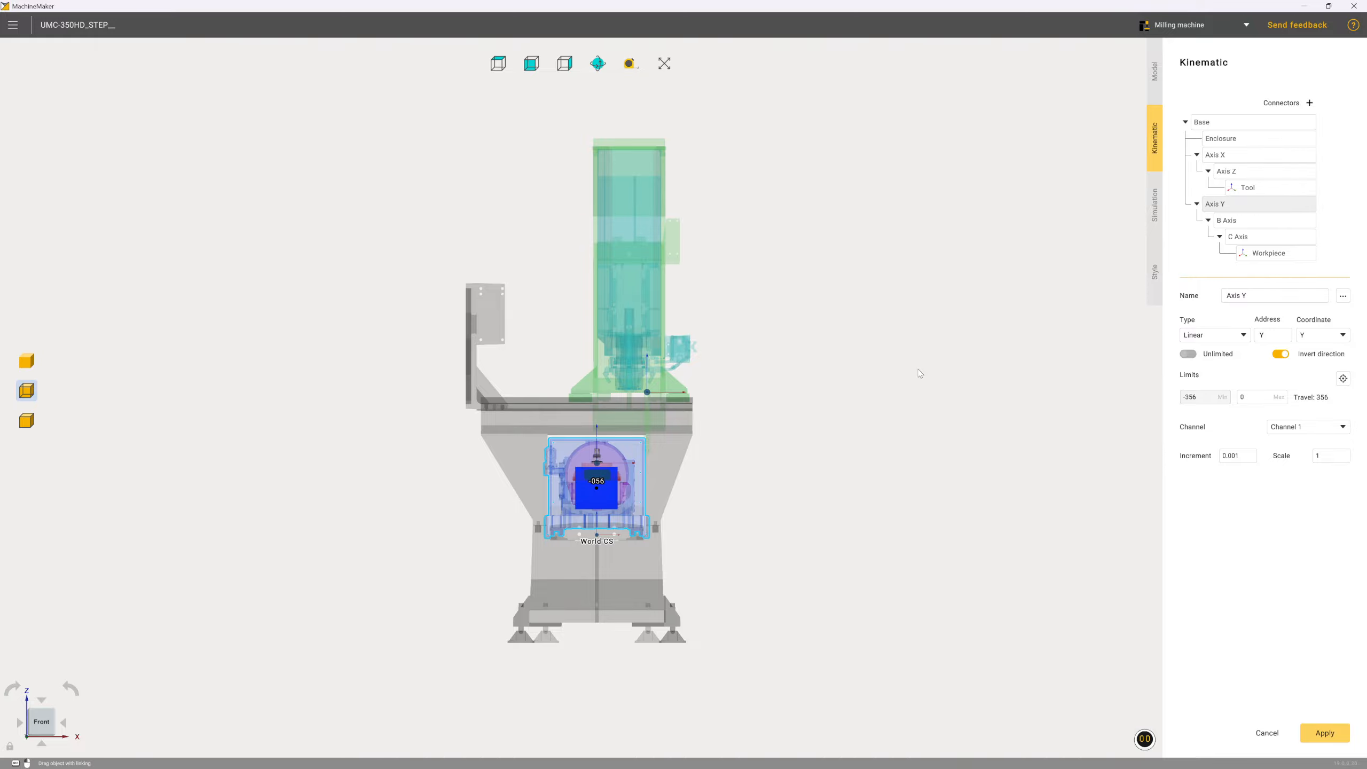
Rotate the B Axis joint's rotation axis 90 degrees about X
middle_drag(933, 411, 891, 426)
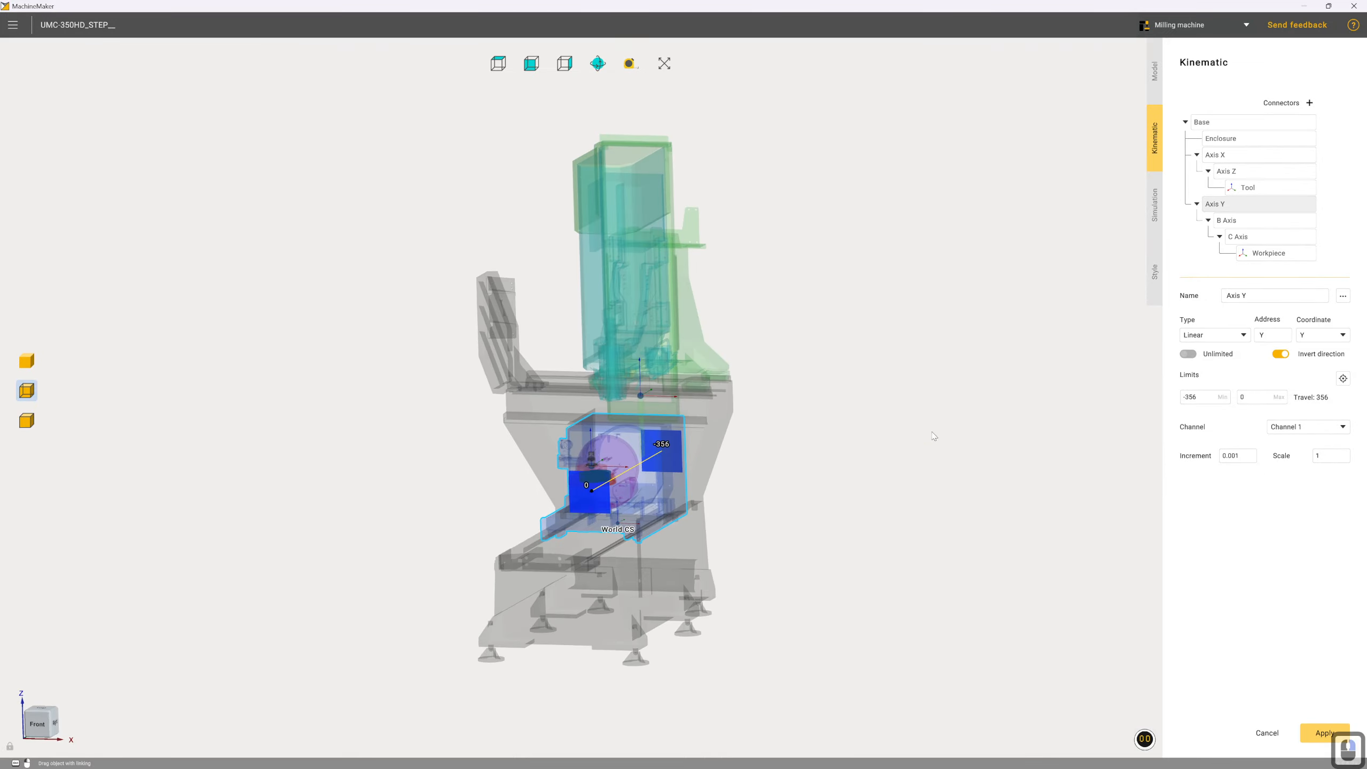
click(1229, 224)
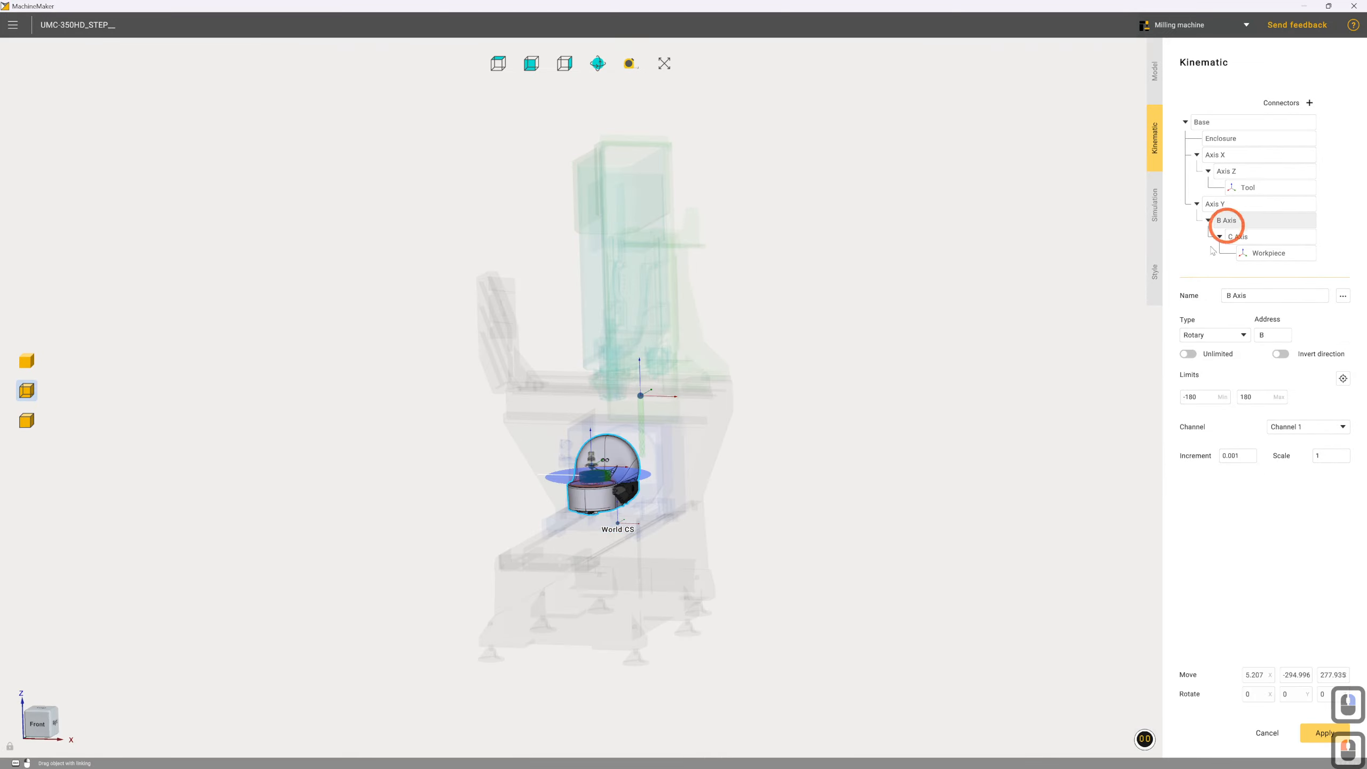
middle_drag(900, 464, 754, 473)
right_drag(753, 469, 786, 465)
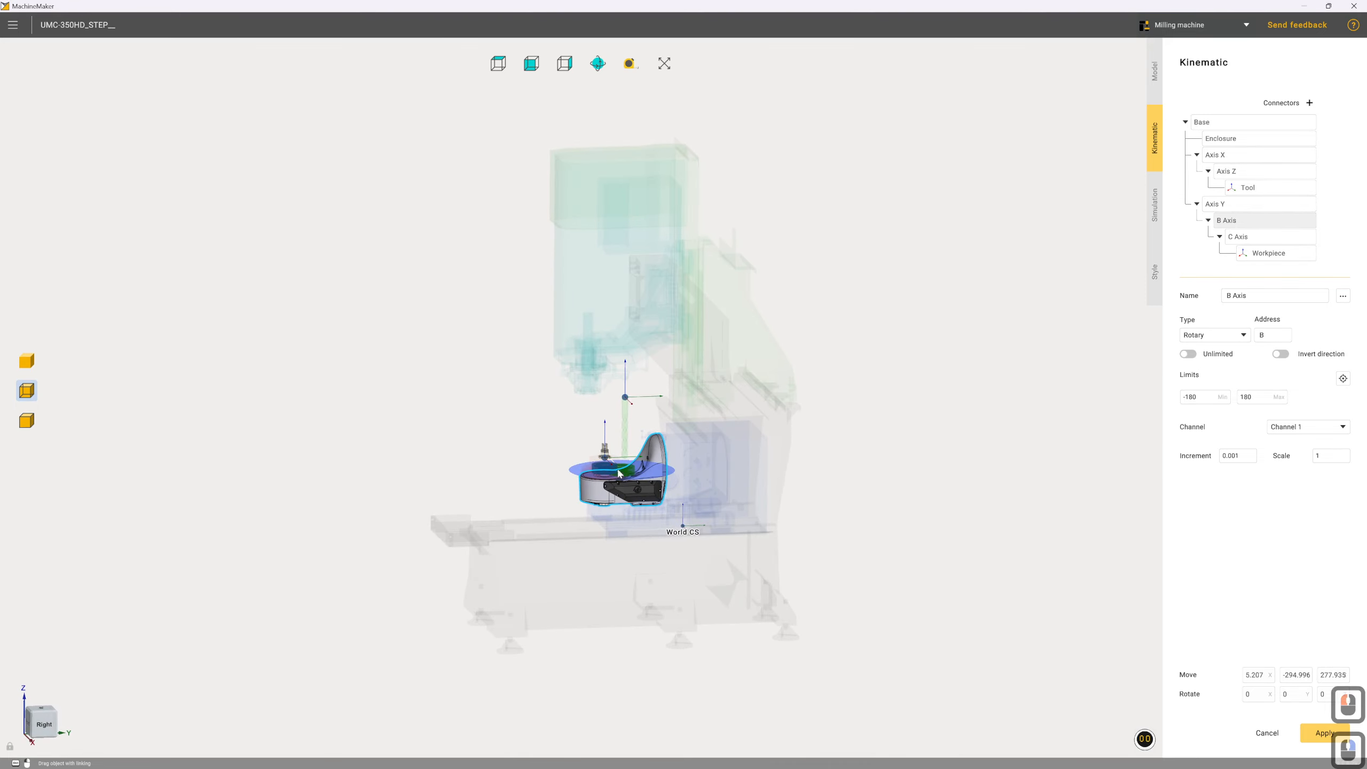
scroll(607, 469, up, 10)
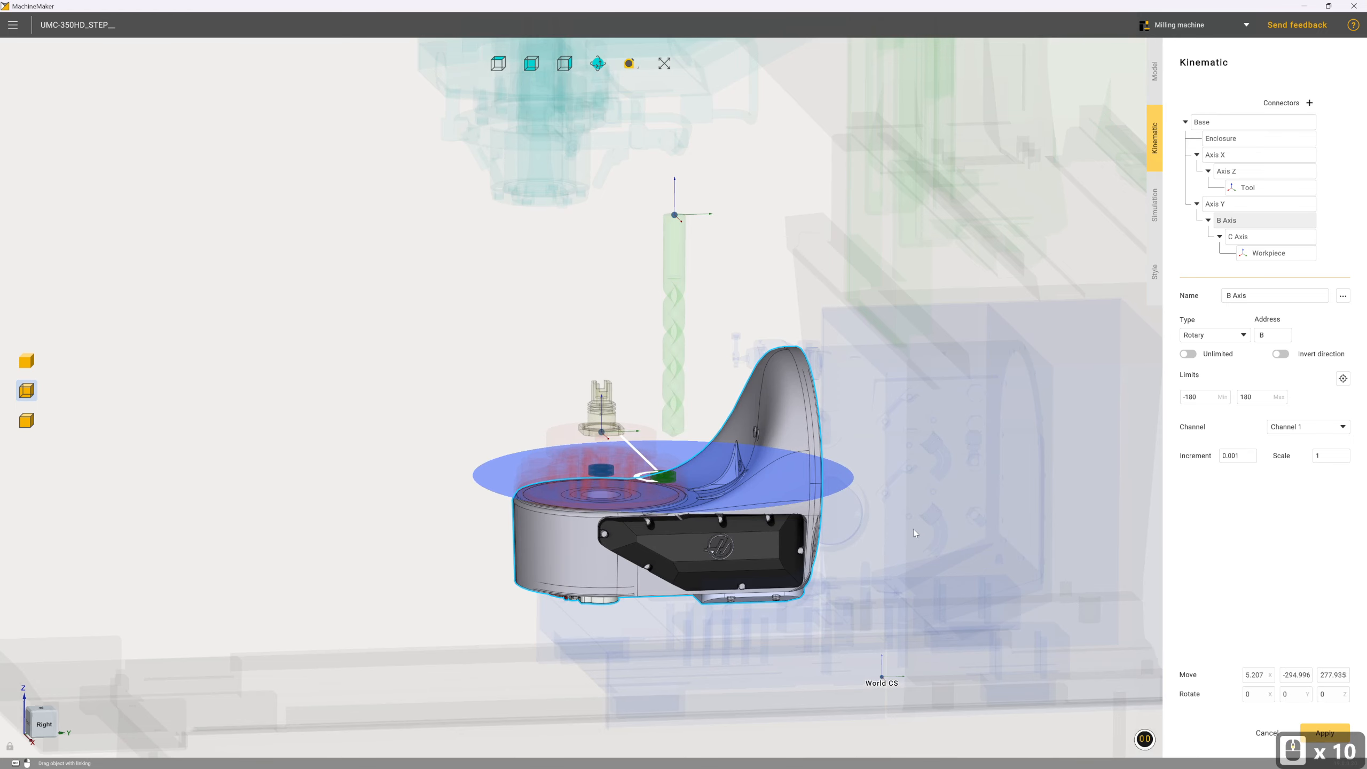
scroll(915, 528, down, 2)
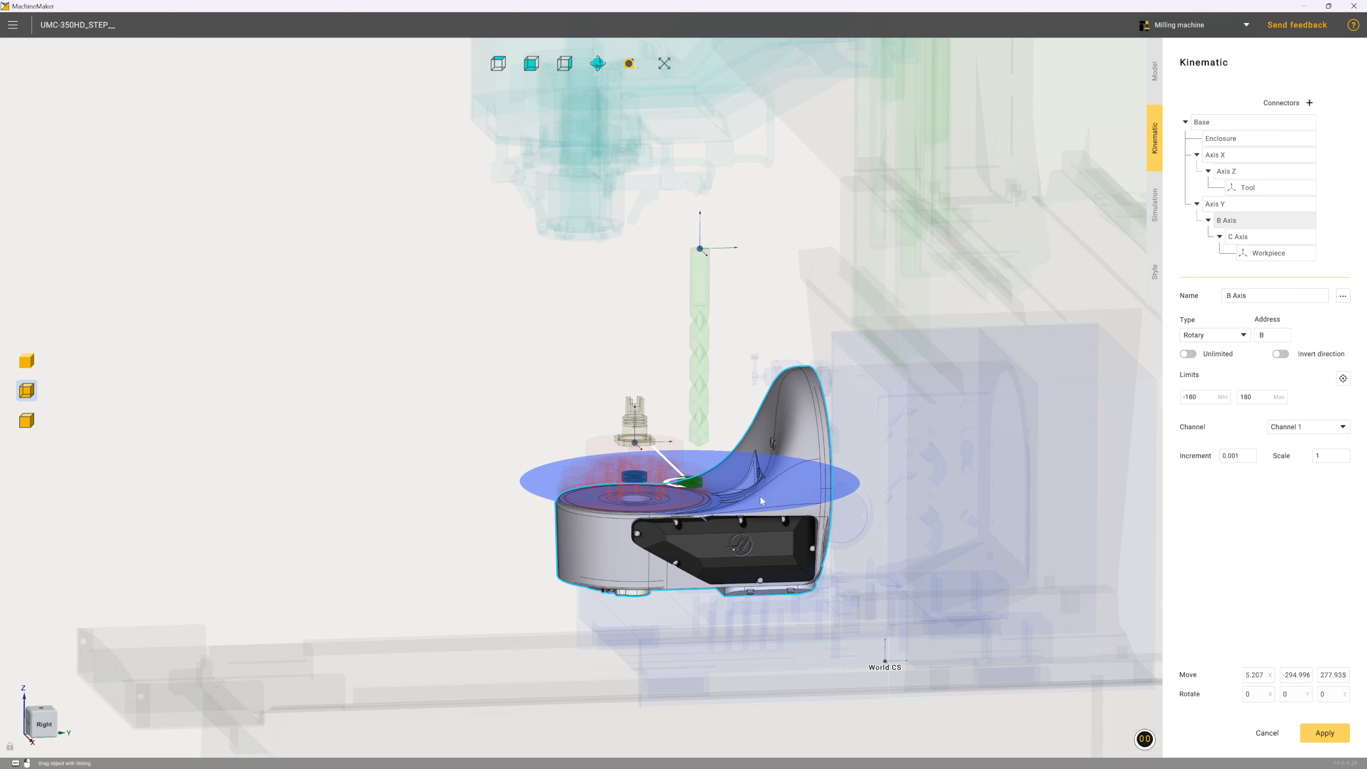
click(1255, 696)
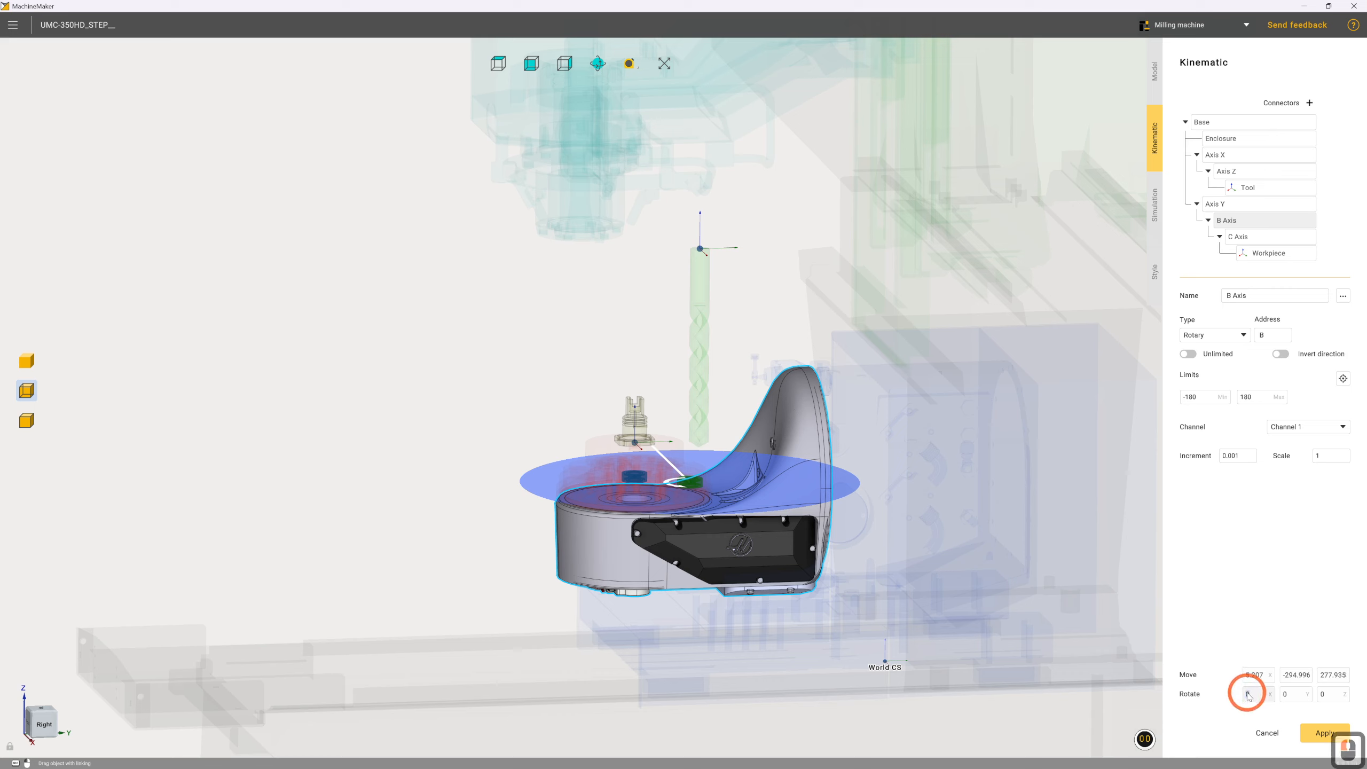
text(90)
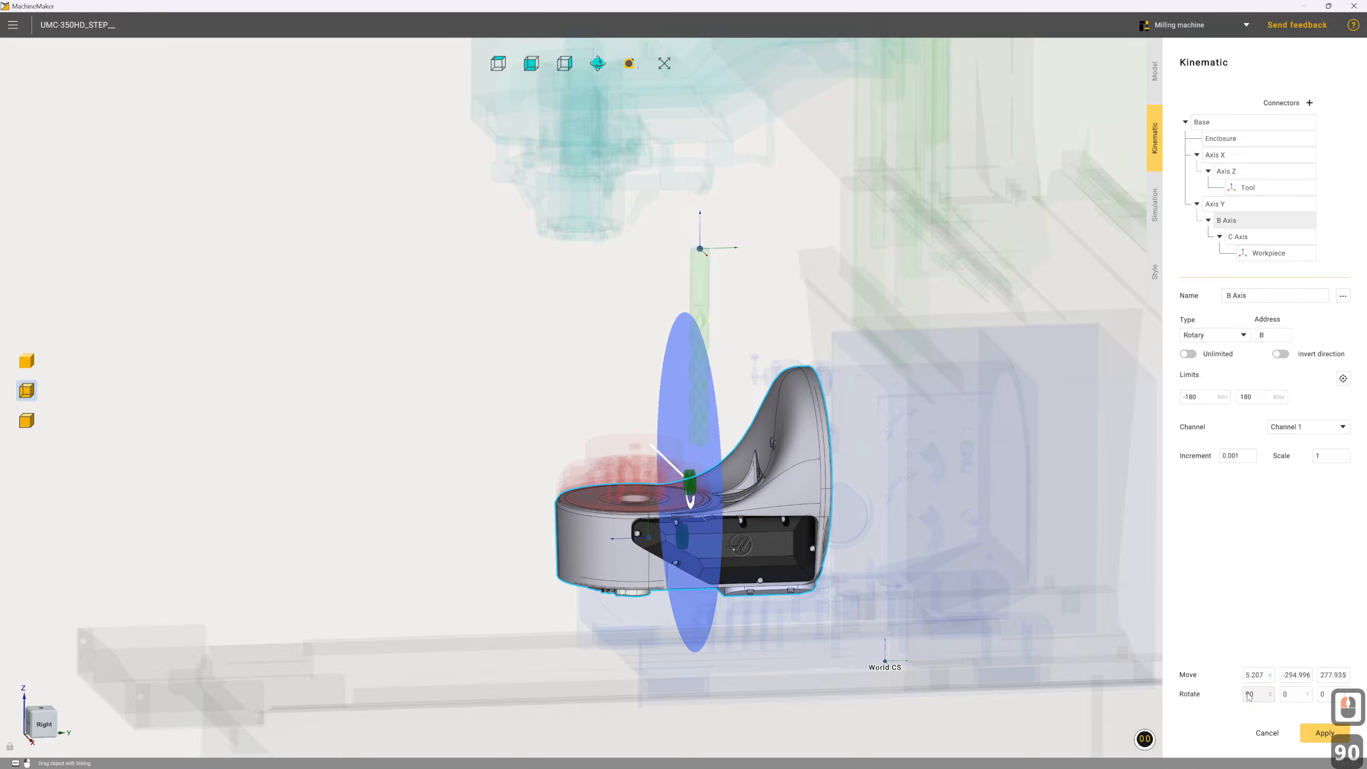
Move the B Axis rotation centre onto the centre of the trunnion's round rear mounting face
right_drag(824, 493, 732, 505)
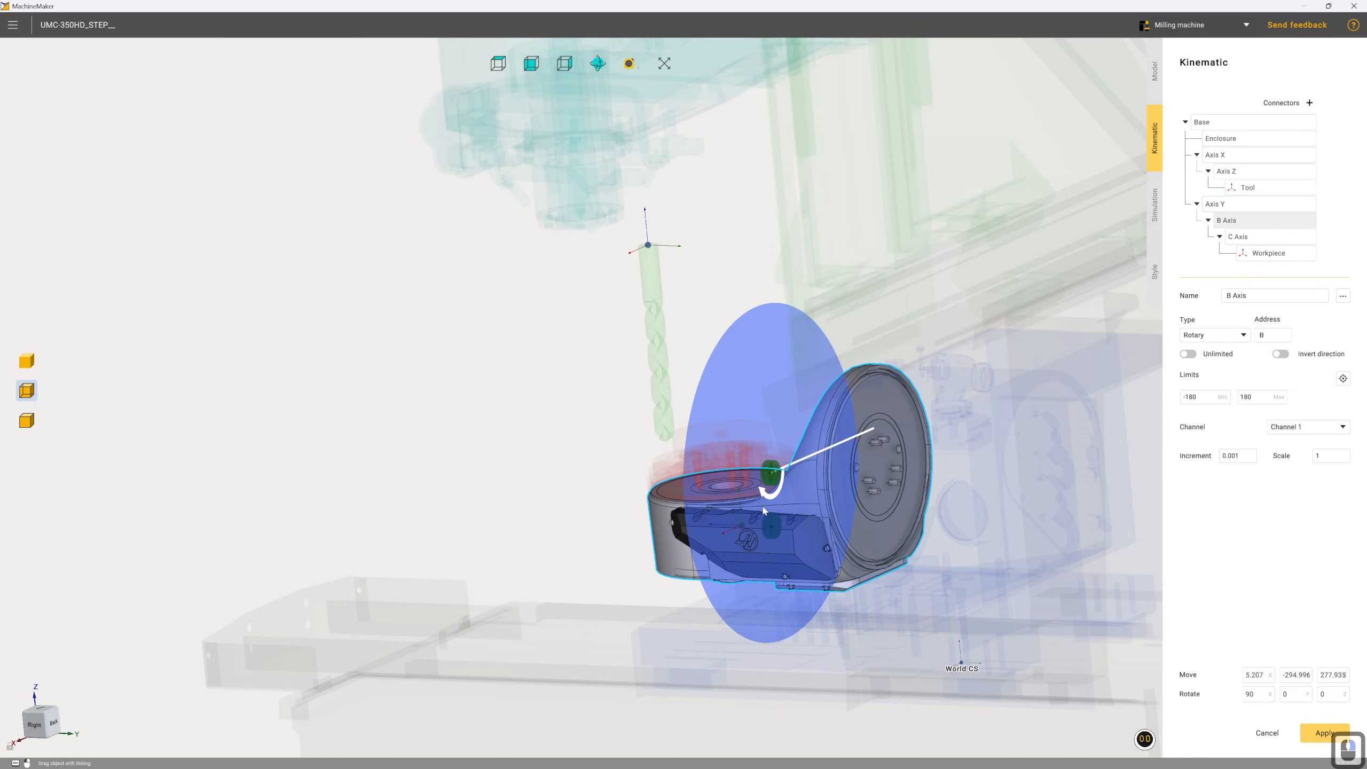
key(ctrl)
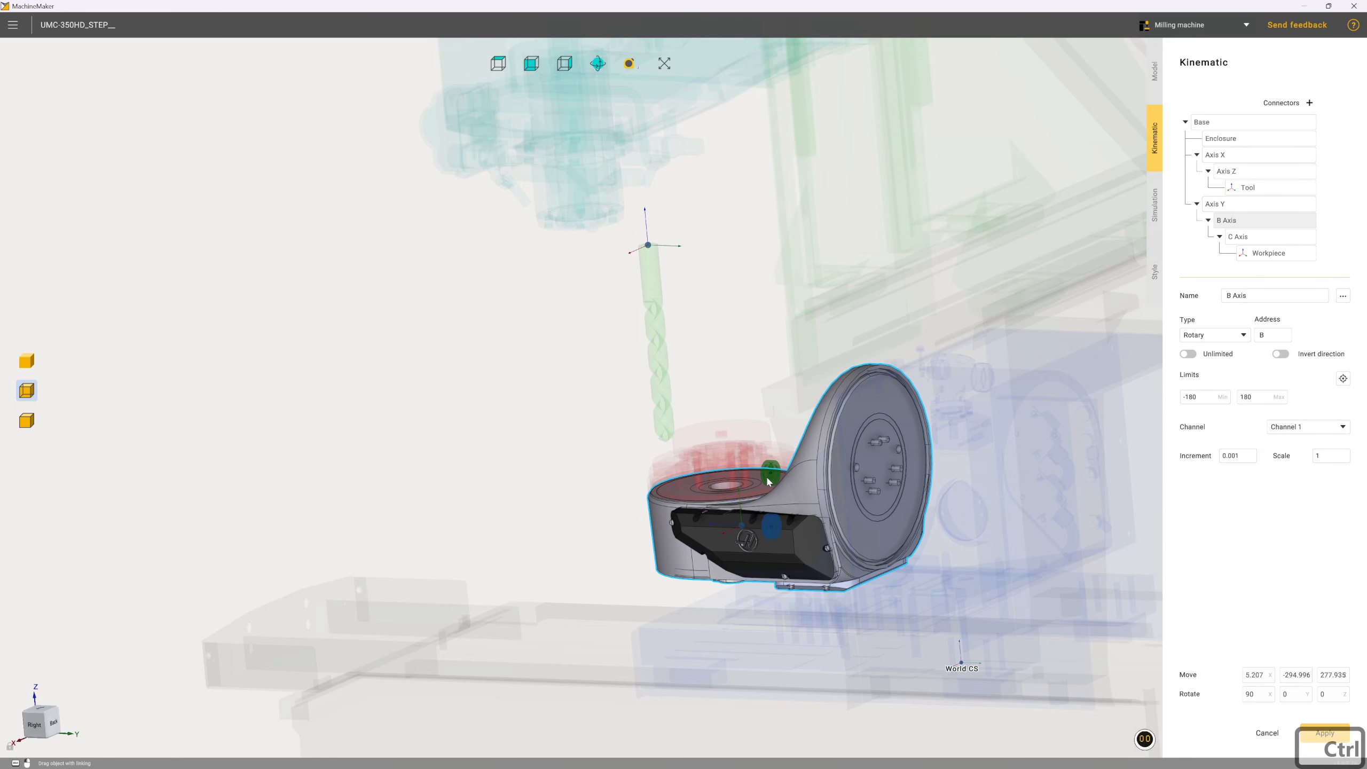
mouse_move(768, 481)
ctrl+mouse_down()
mouse_move(874, 490)
mouse_move(879, 474)
ctrl+mouse_up()
ctrl+click(879, 474)
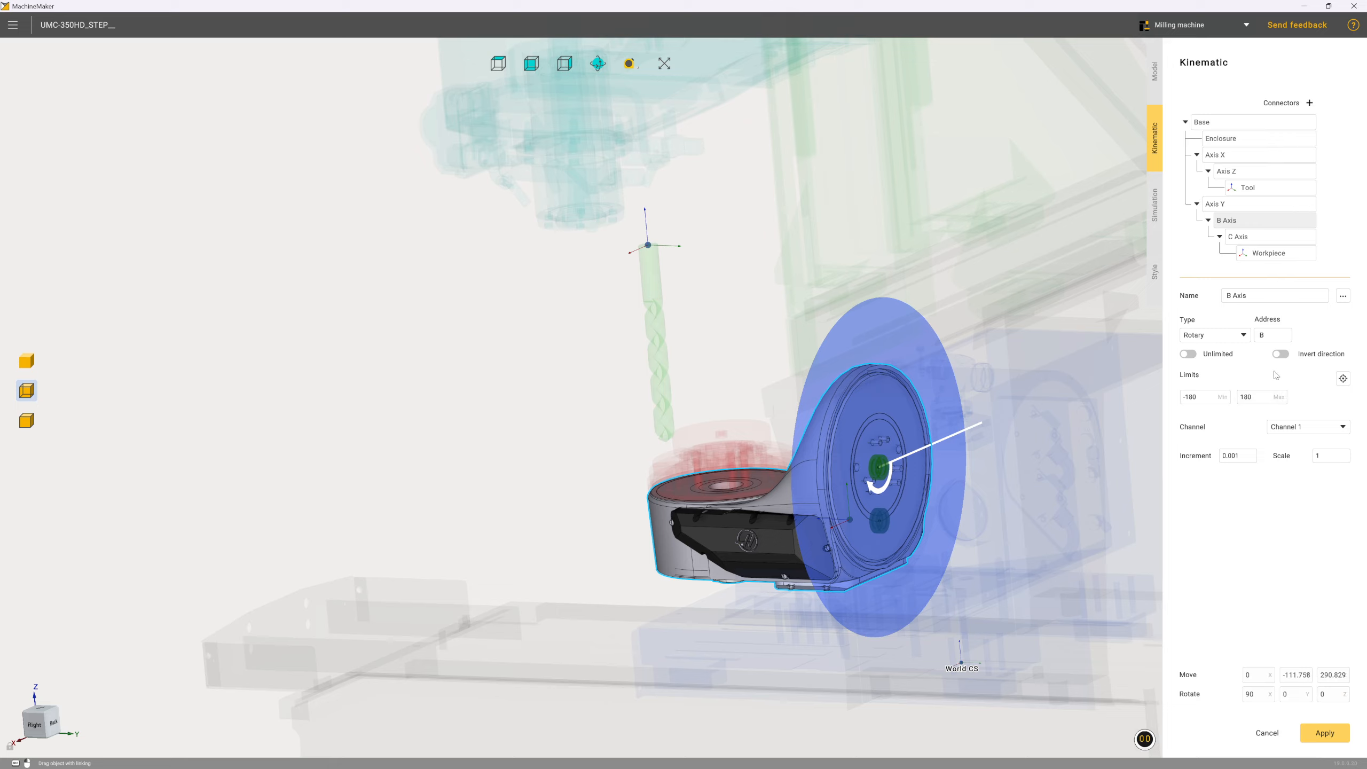
Set the B Axis rotation limits to a minimum of -45 and a maximum of 120
click(1243, 399)
text(120)
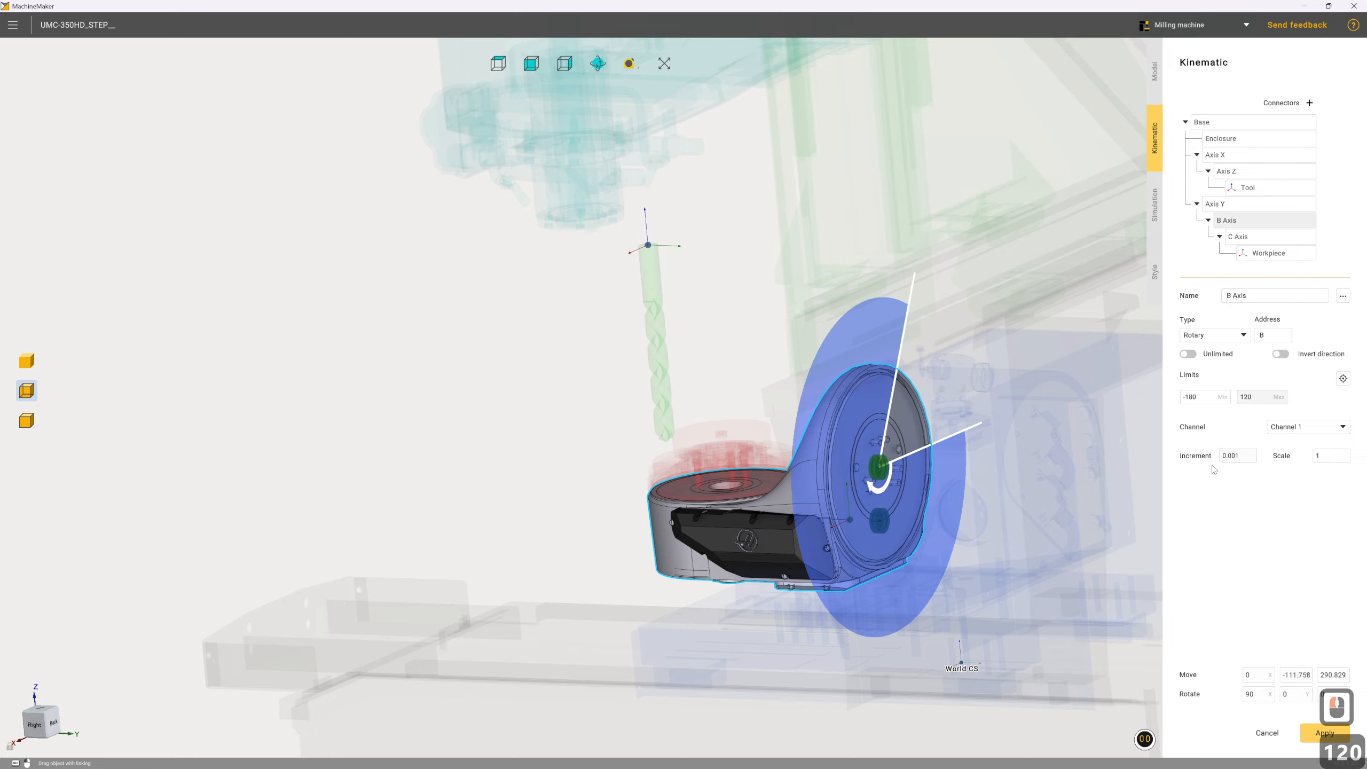
click(1192, 397)
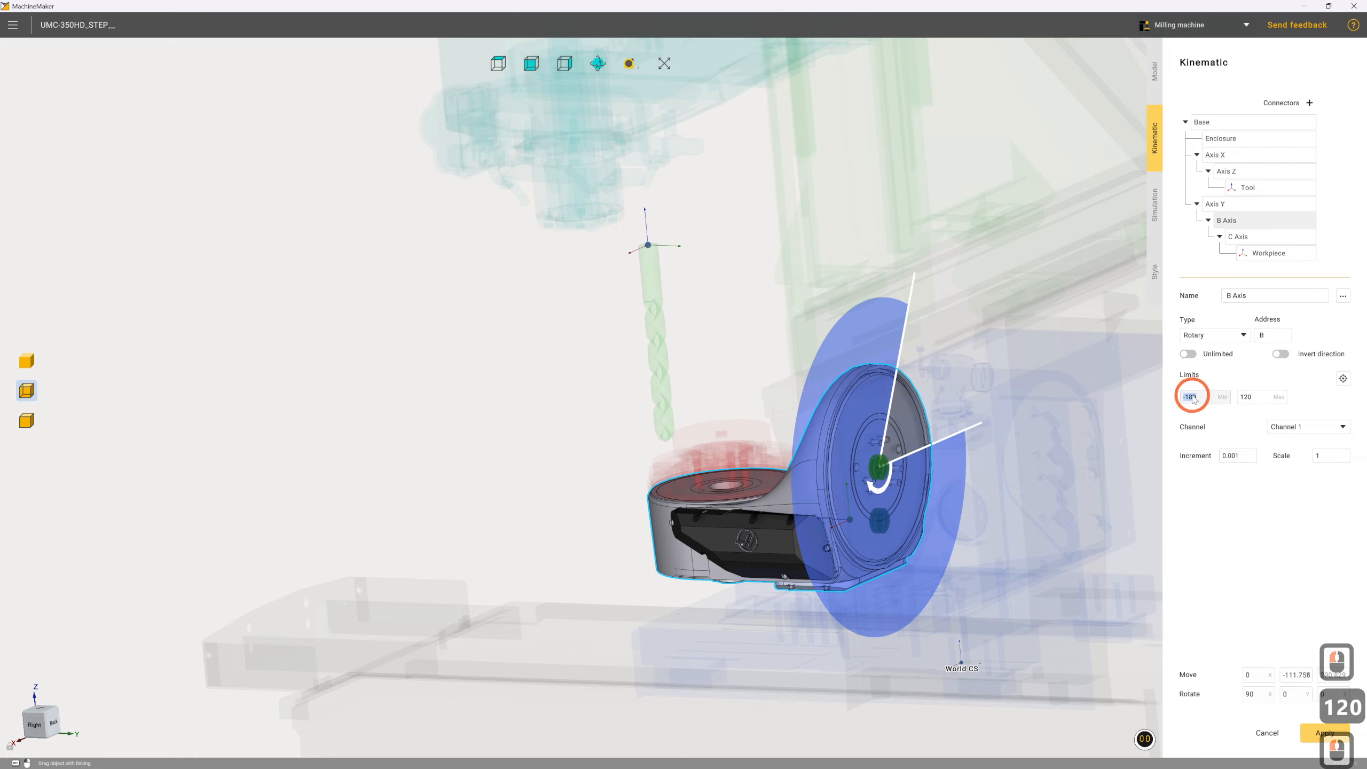
text(-45)
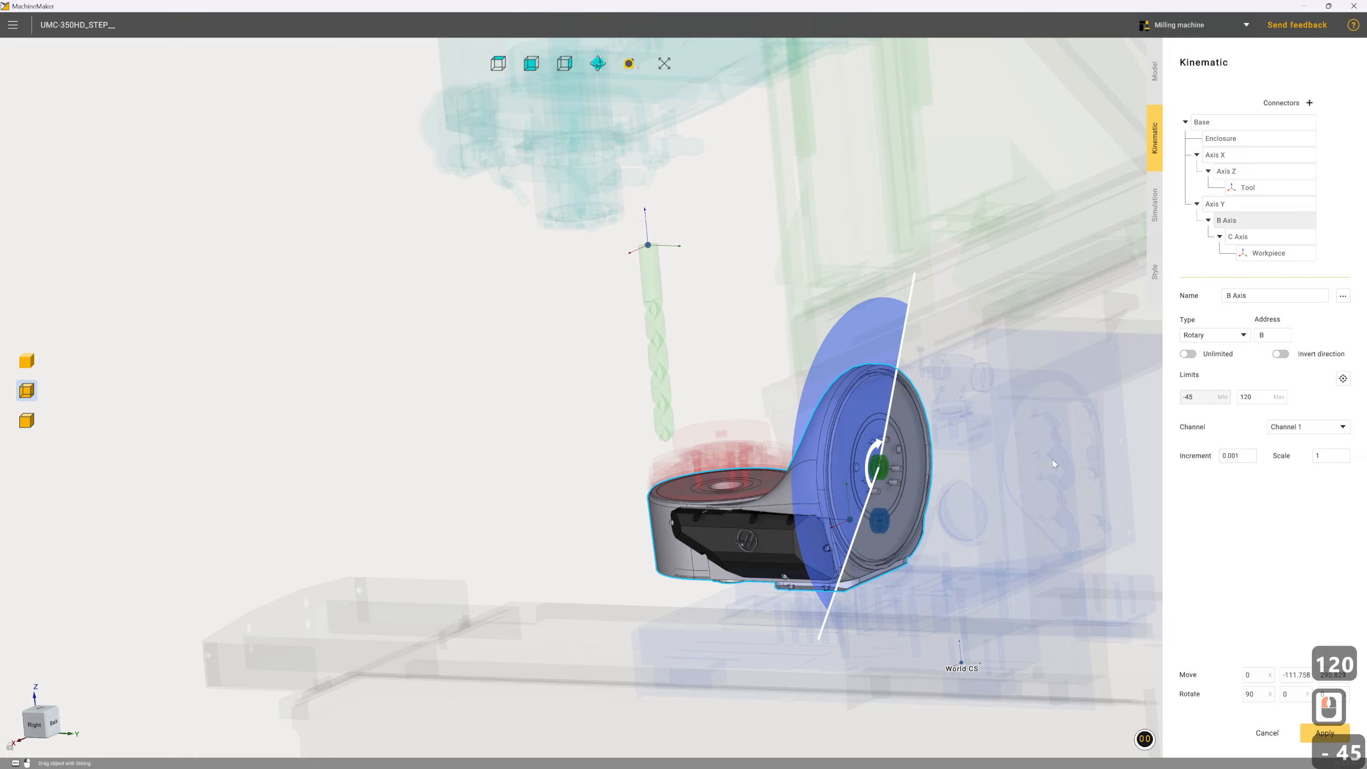
Set the C Axis joint's rotation about X to 0 so its axis is vertical
drag(975, 522, 1071, 516)
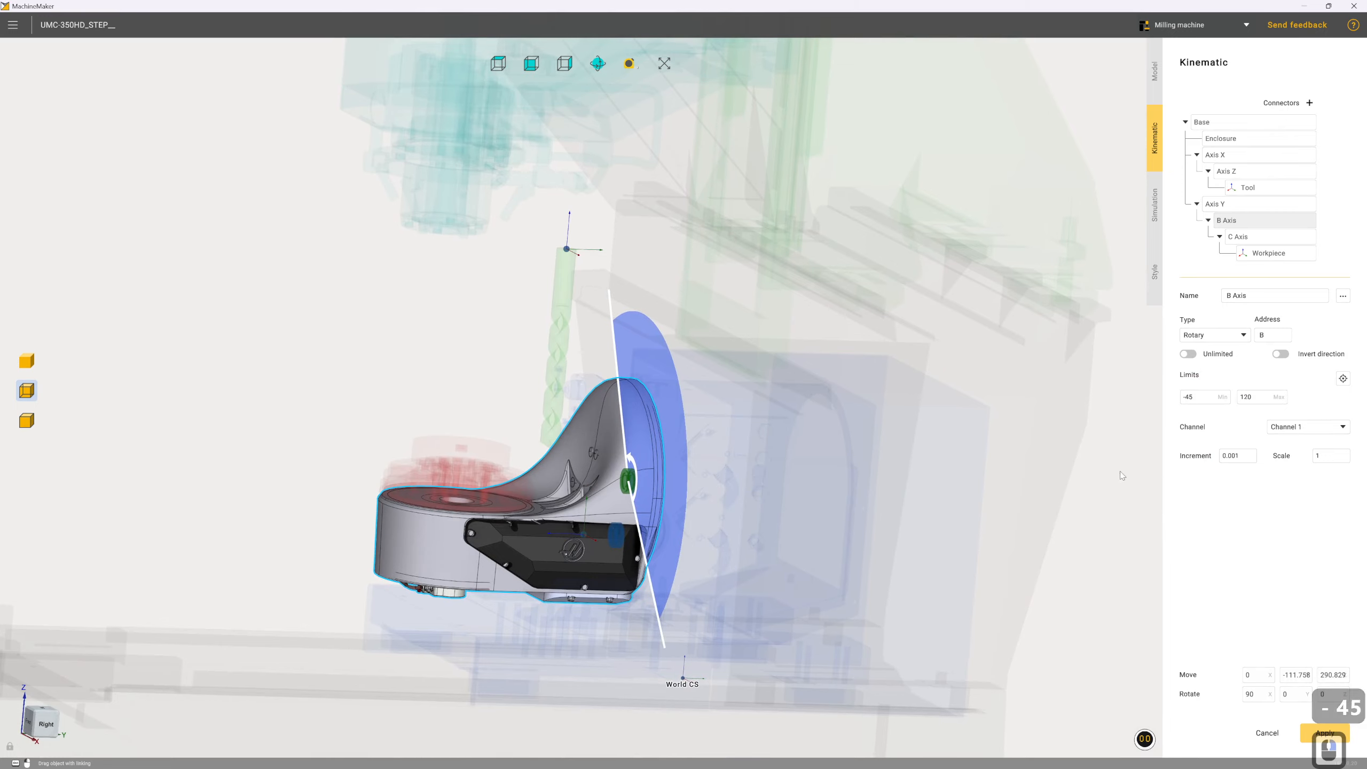
click(1258, 238)
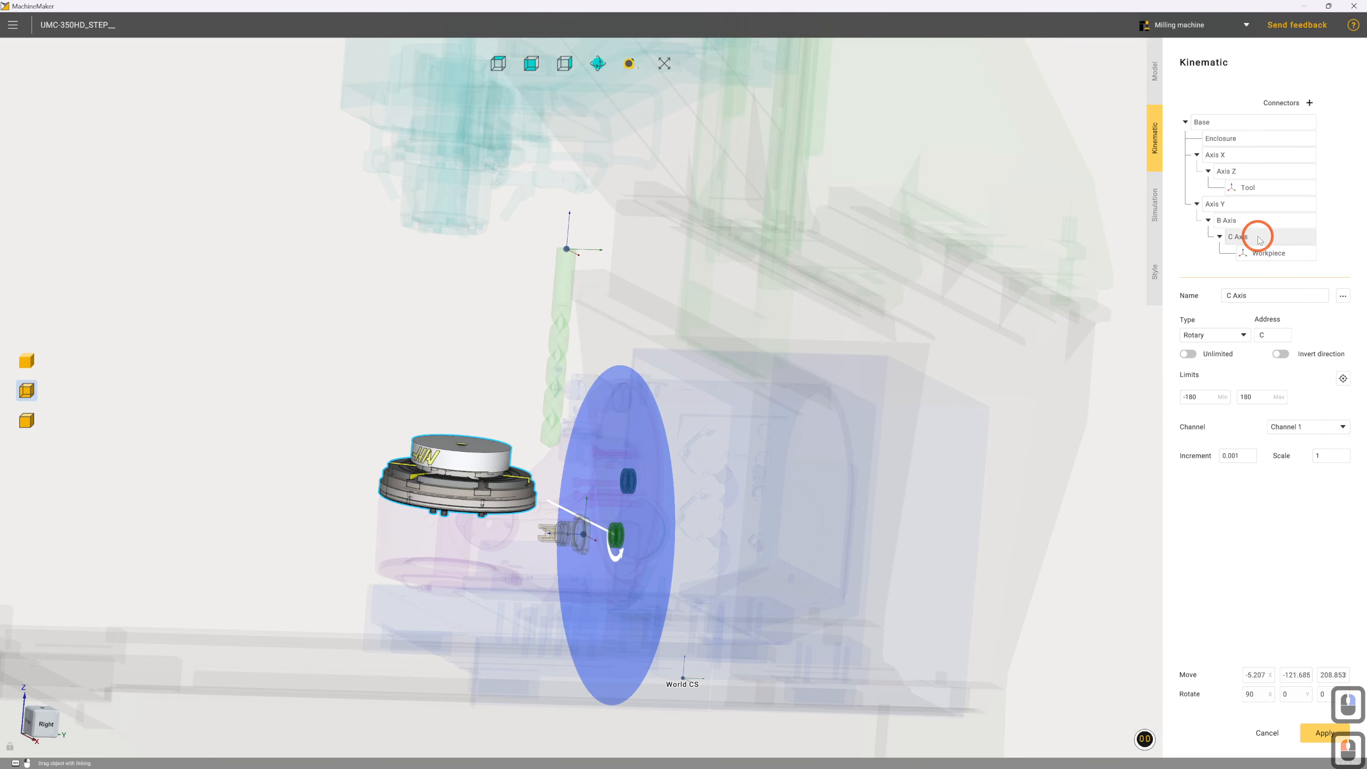
double_click(1248, 694)
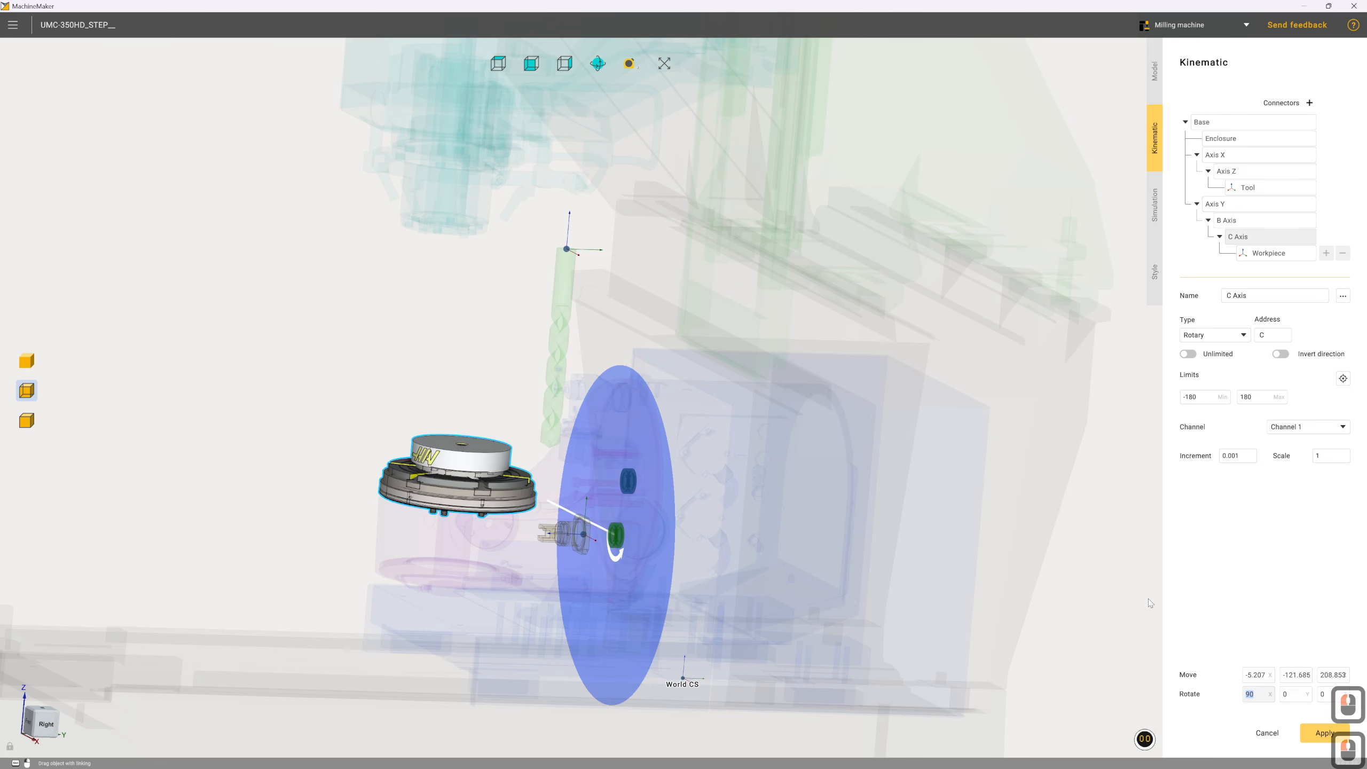
text(0)
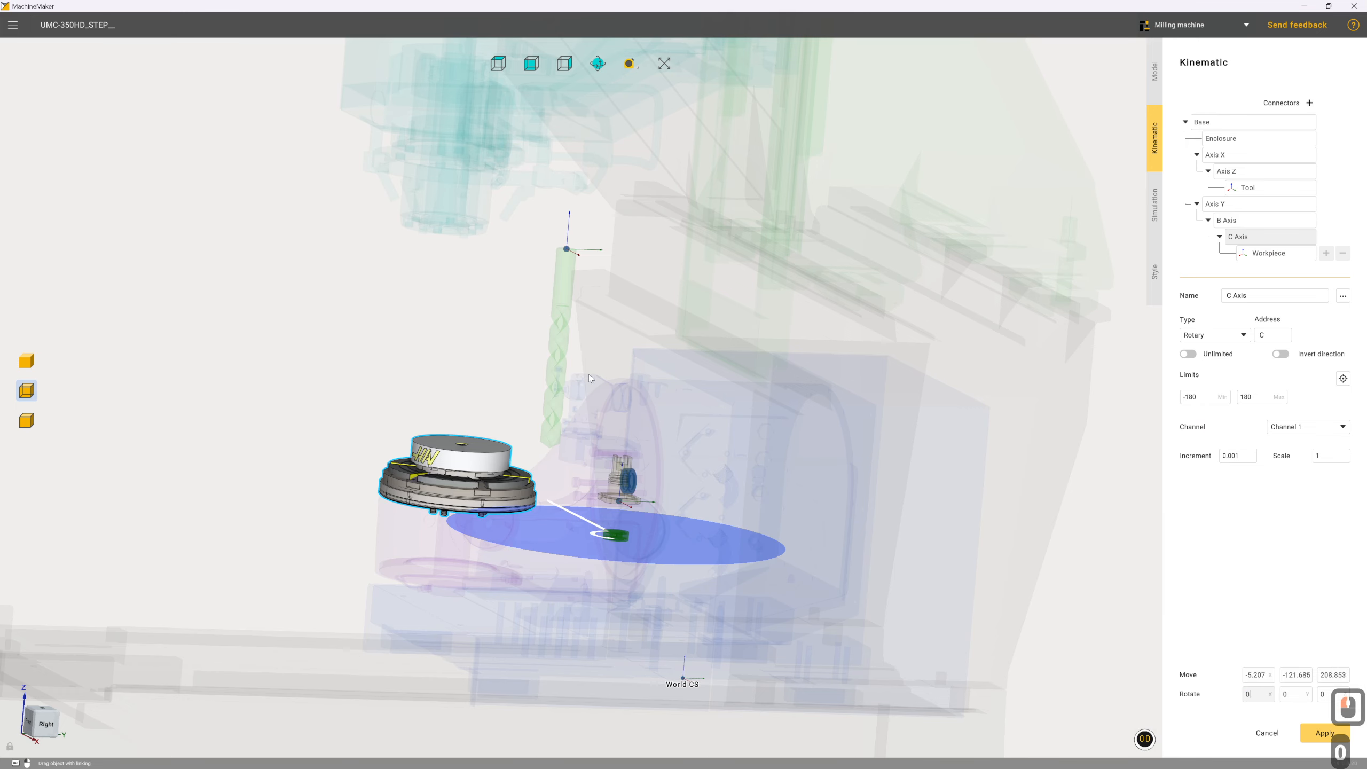
Move the C Axis rotation centre onto the centre of the rotary table's round underside
right_drag(613, 546, 620, 480)
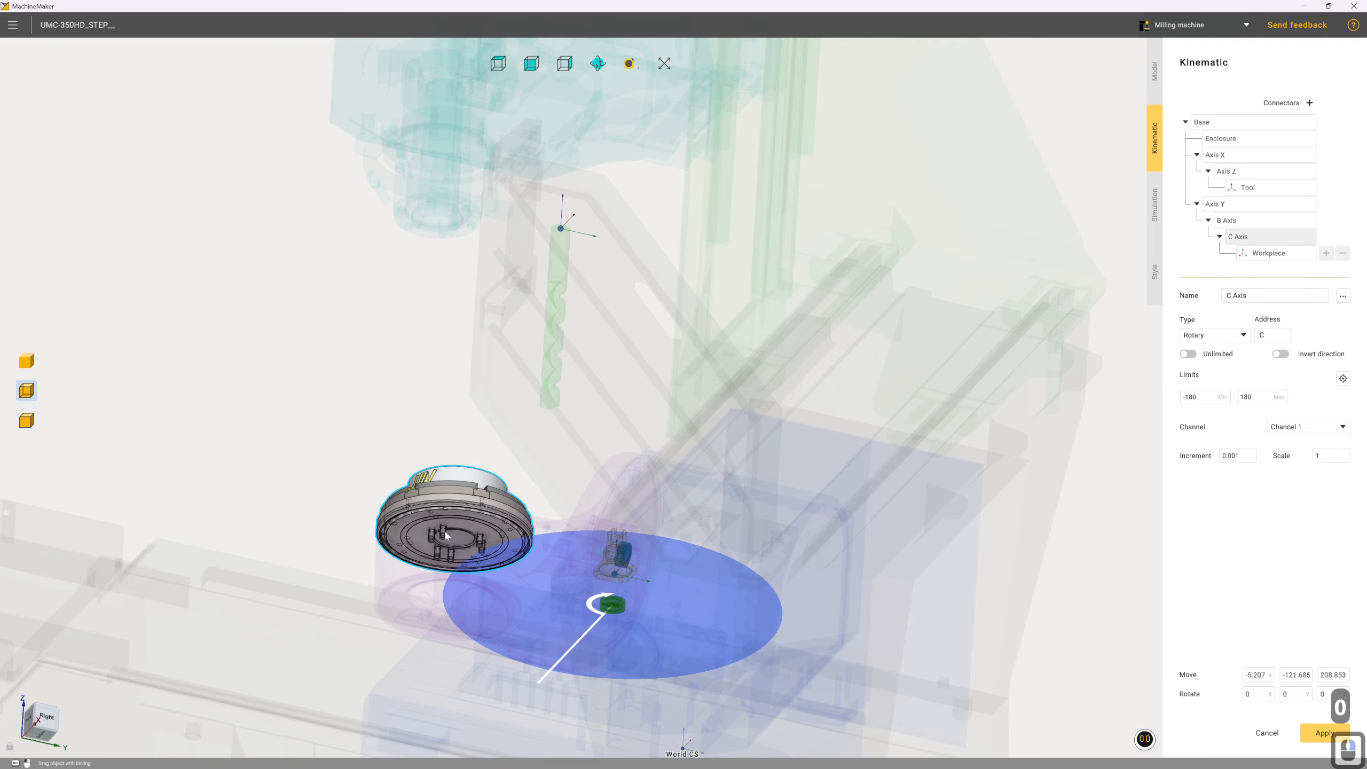
scroll(445, 531, up, 4)
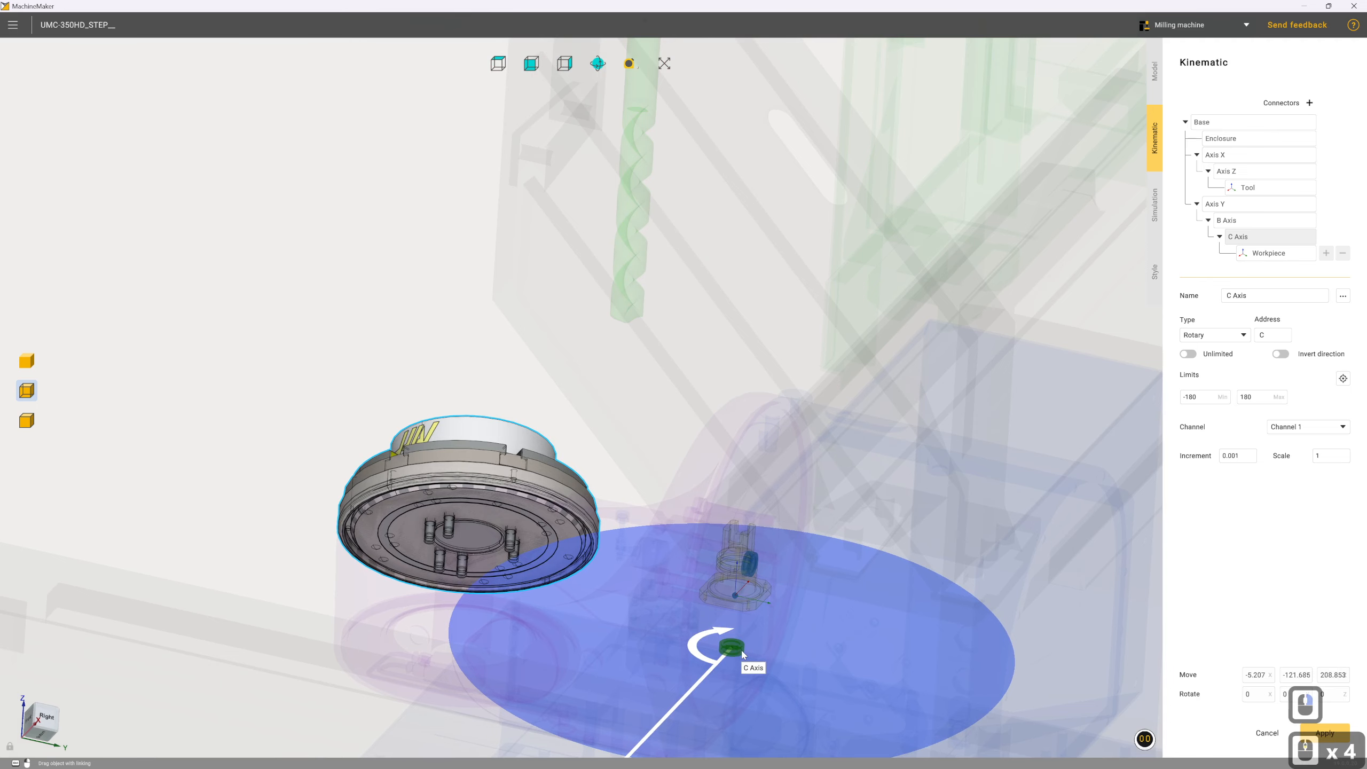
key(ctrl)
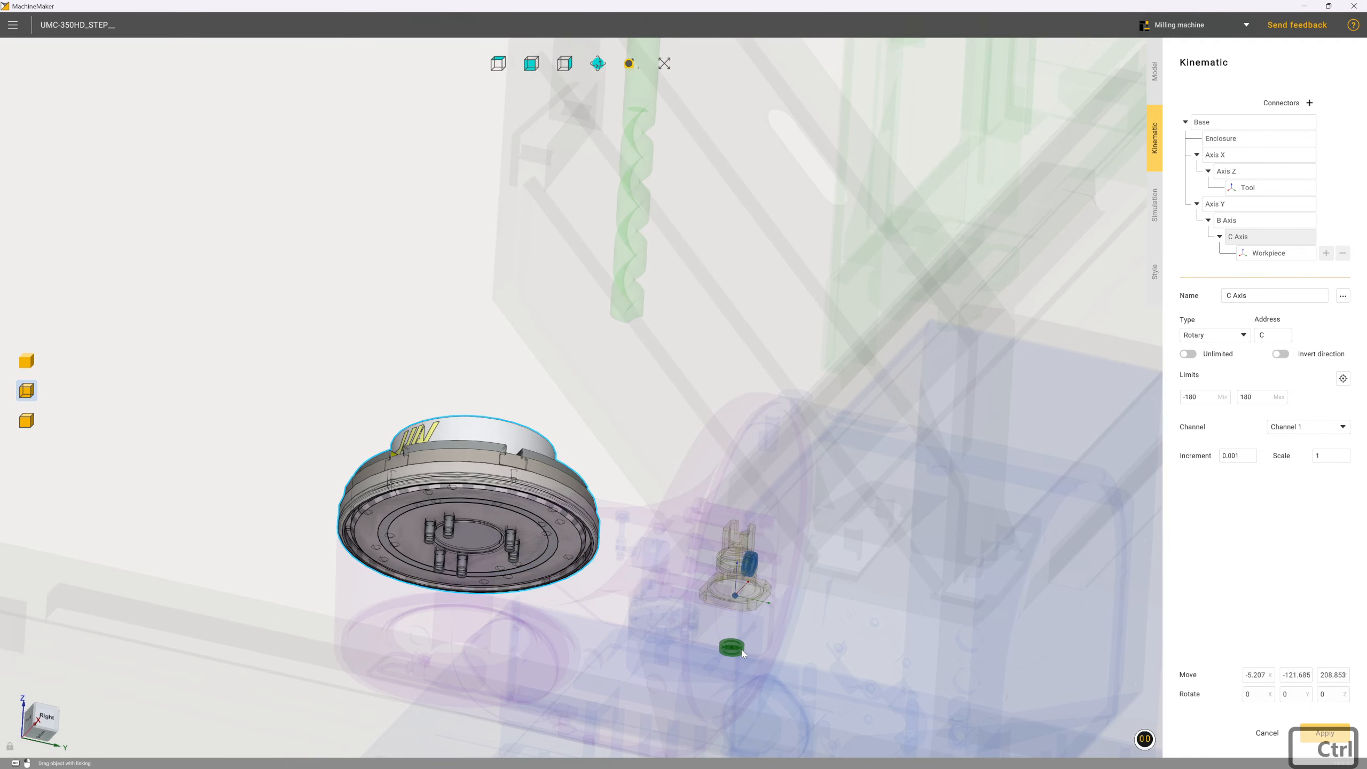
ctrl+drag(743, 653, 469, 539)
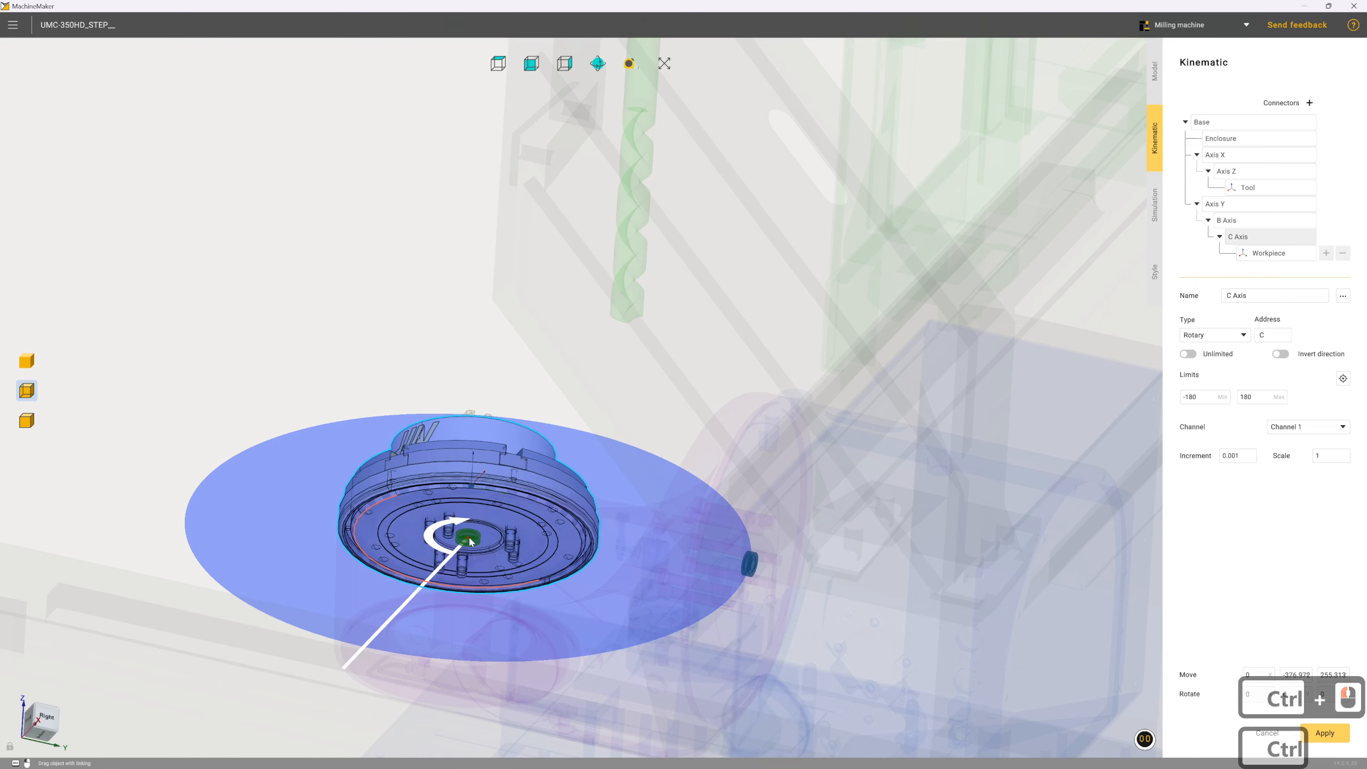
right_drag(549, 512, 528, 564)
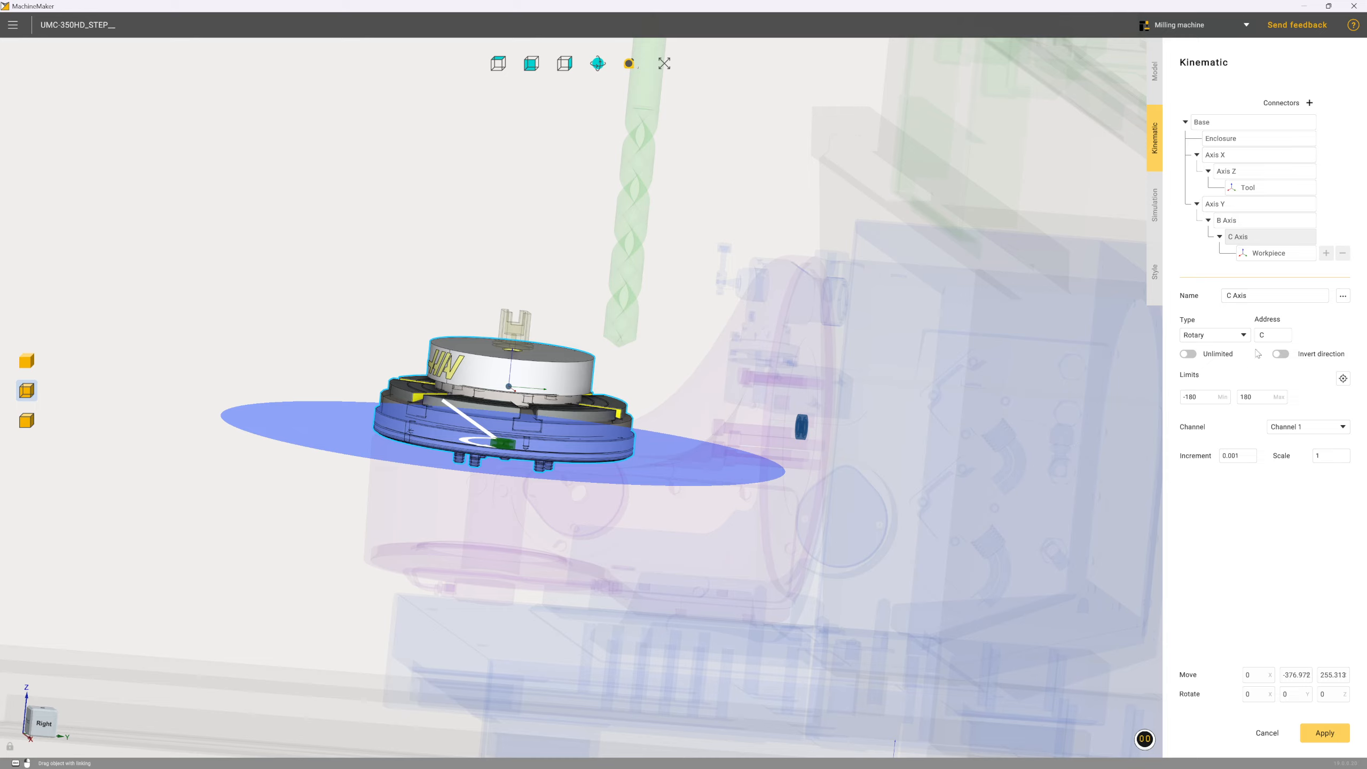
Move the Workpiece connector onto the centre of the round top face of the table's white cylinder
click(1256, 258)
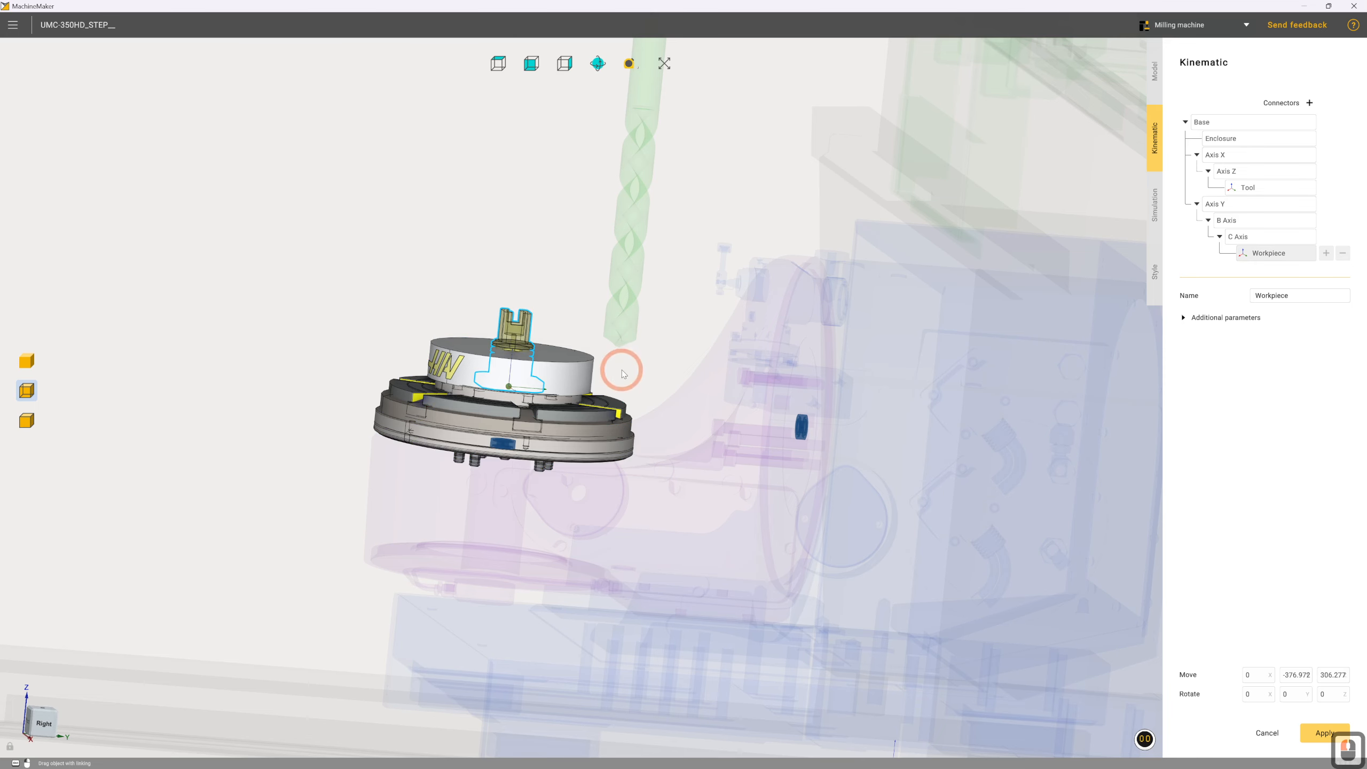
drag(623, 367, 541, 439)
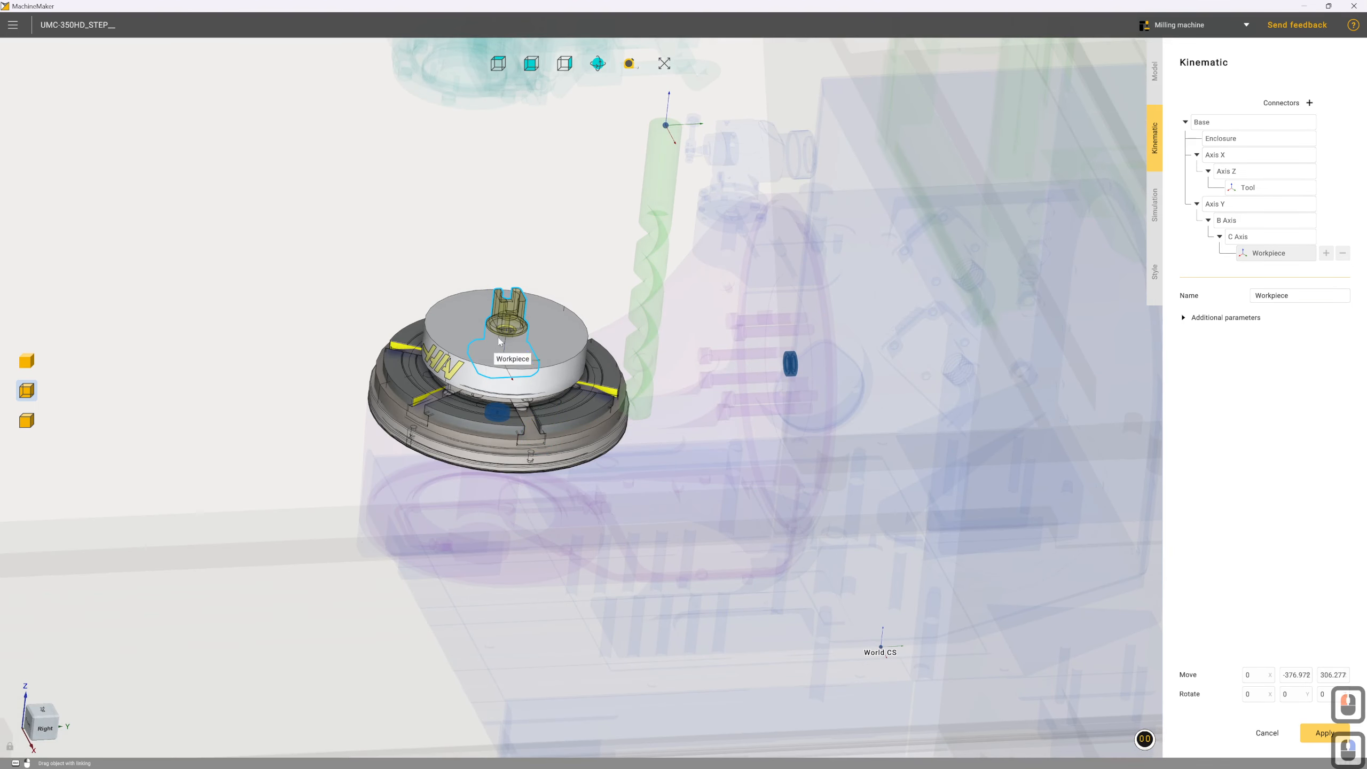
scroll(545, 338, down, 3)
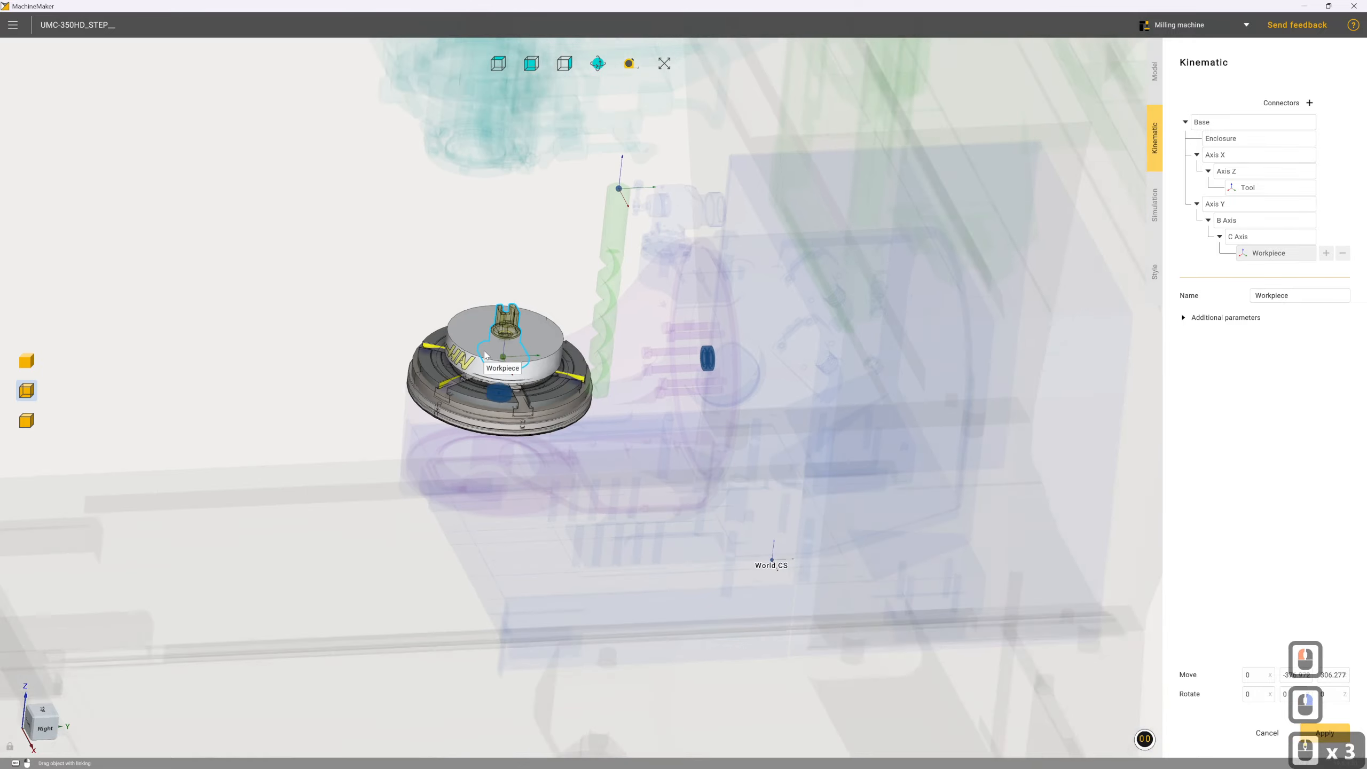
scroll(528, 368, up, 10)
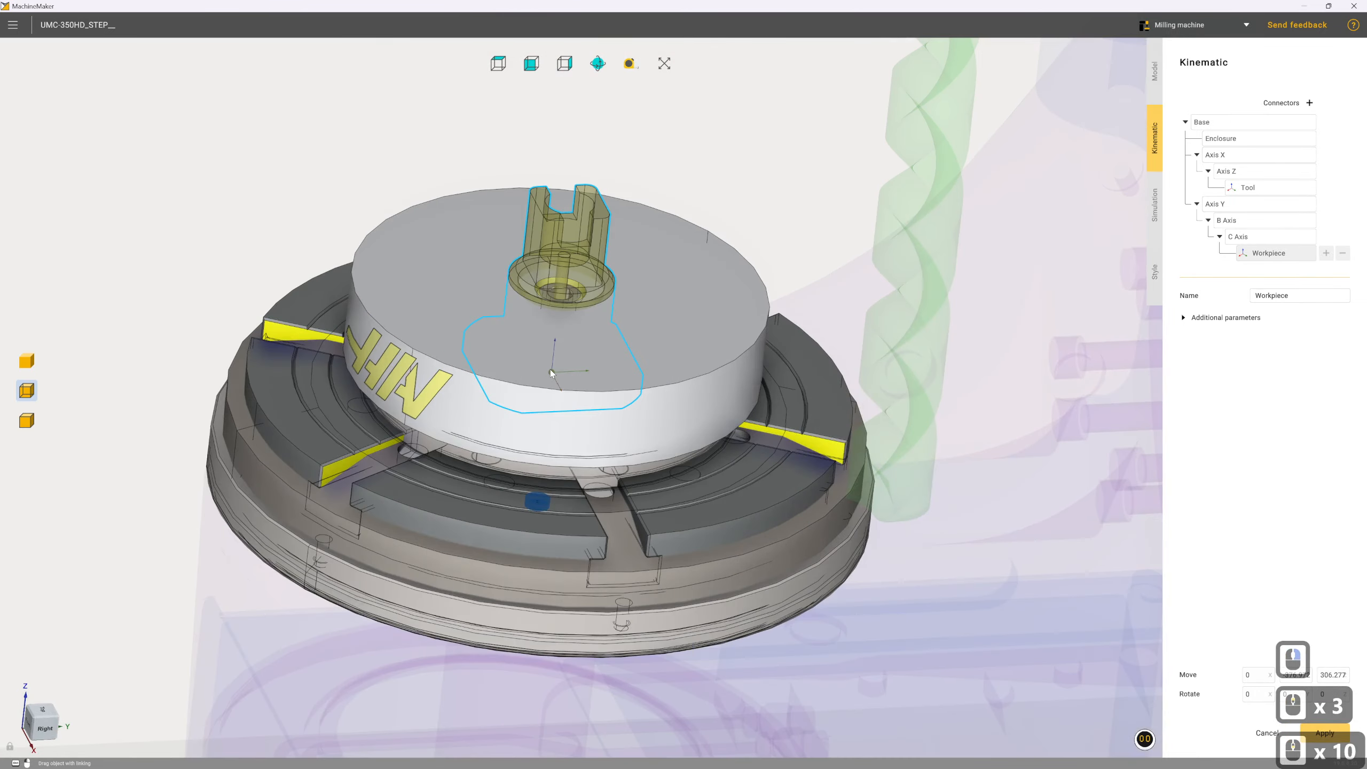
drag(551, 371, 576, 293)
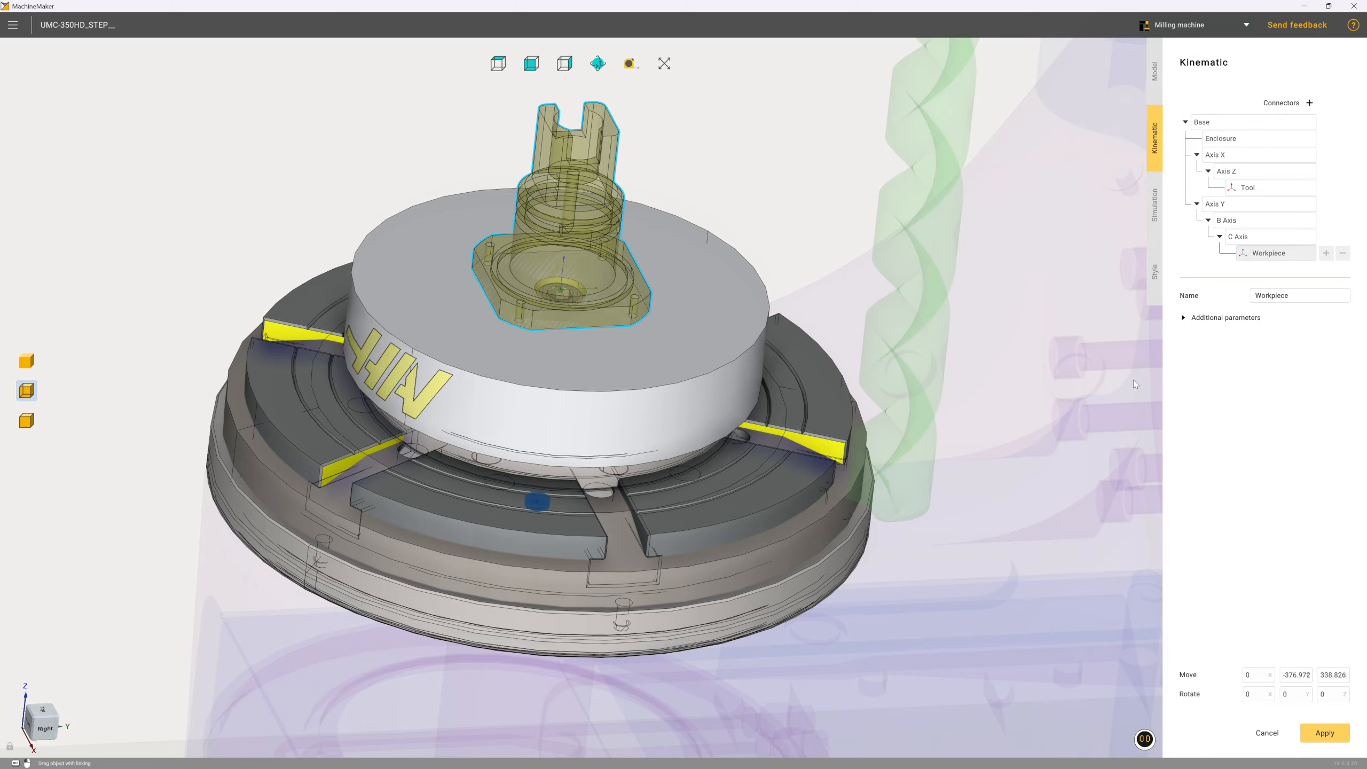
scroll(979, 408, down, 6)
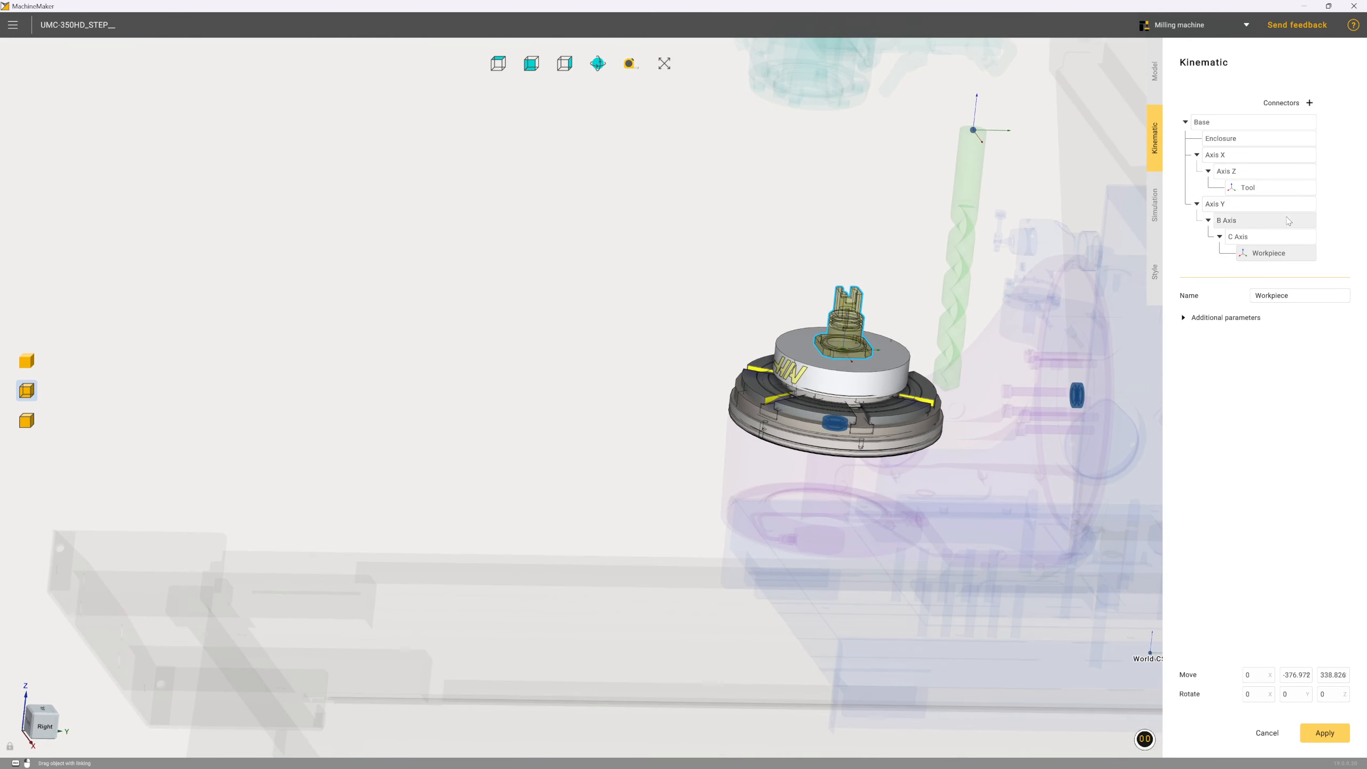
Select the Tool connector under Axis Z for positioning
click(1282, 193)
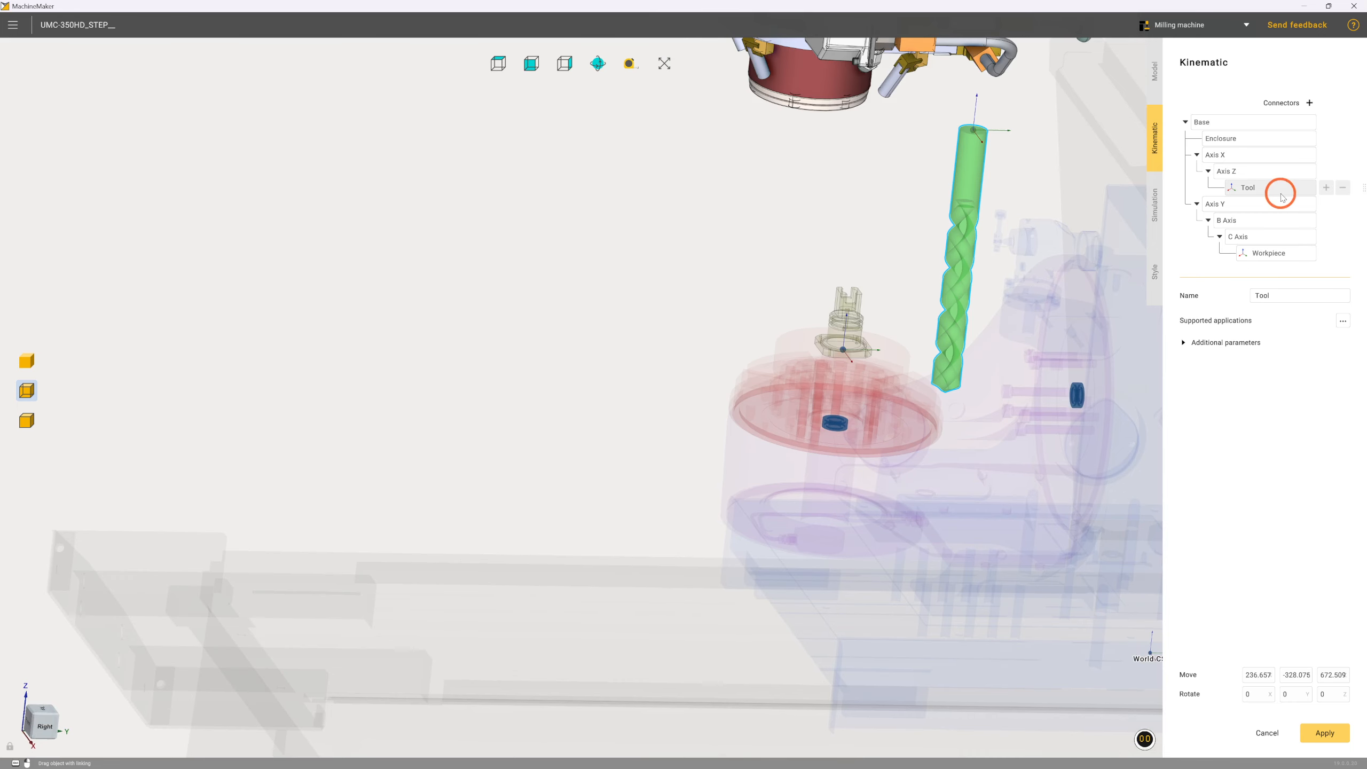
middle_drag(975, 236, 1003, 189)
scroll(831, 92, up, 5)
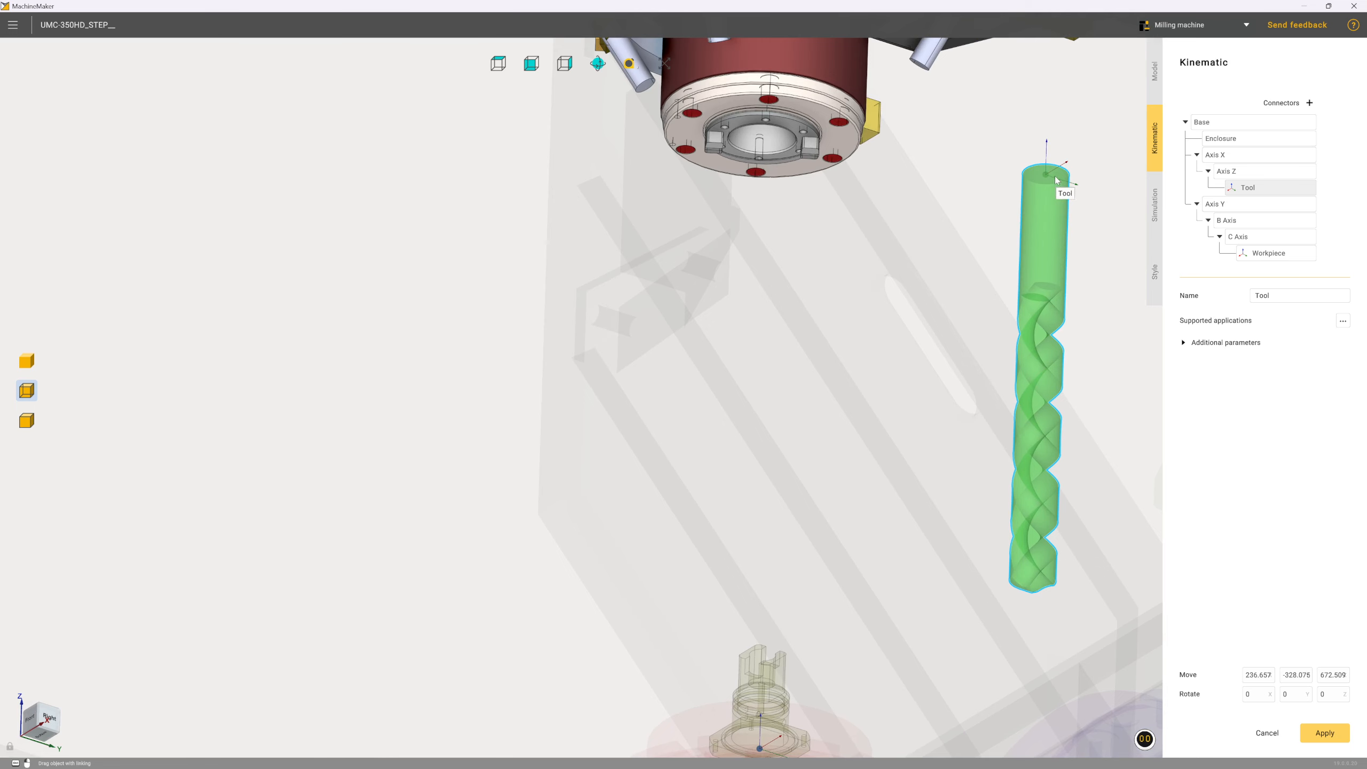
Try to snap the Tool connector onto the centre of the spindle nose's end face
key(ctrl)
ctrl+drag(1048, 180, 763, 137)
ctrl+middle_drag(733, 130, 745, 167)
scroll(788, 169, down, 4)
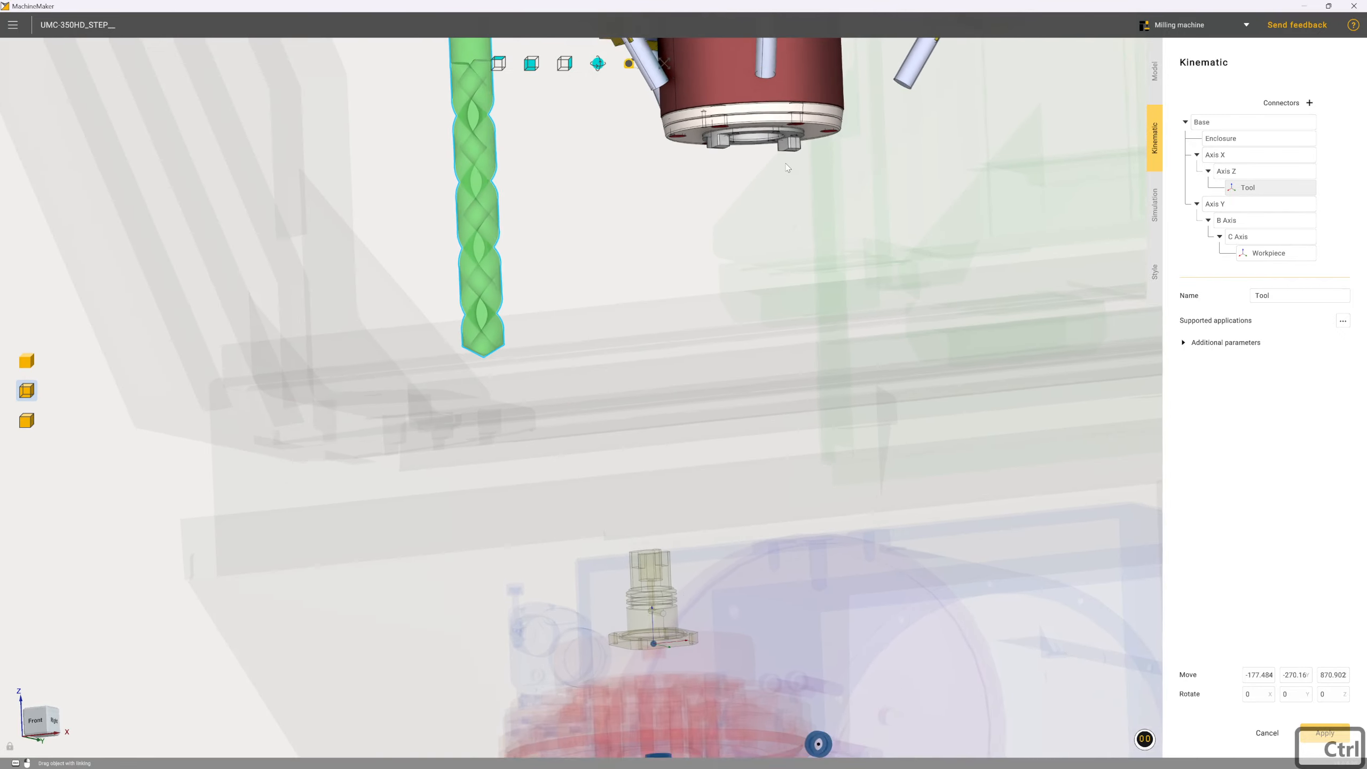
scroll(706, 141, down, 3)
scroll(705, 141, up, 1)
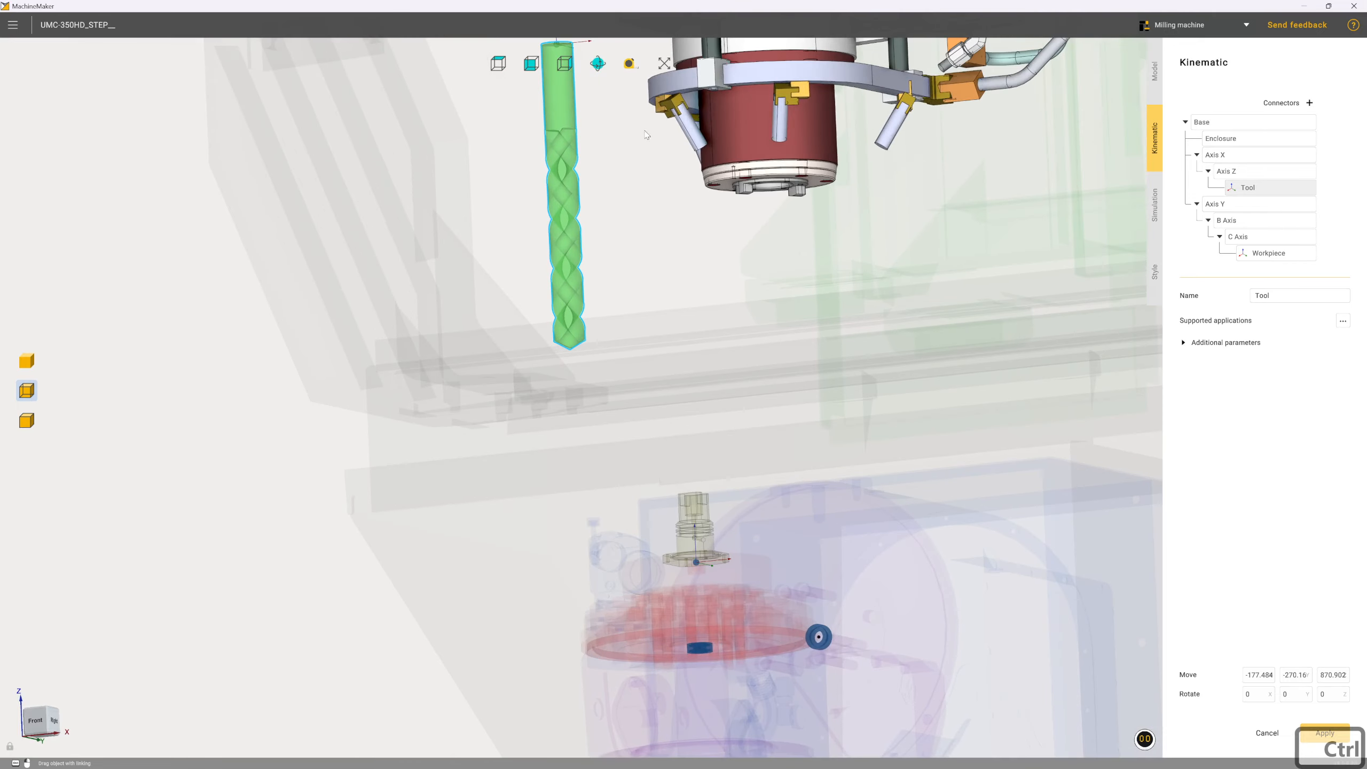
scroll(694, 142, down, 2)
scroll(679, 148, up, 5)
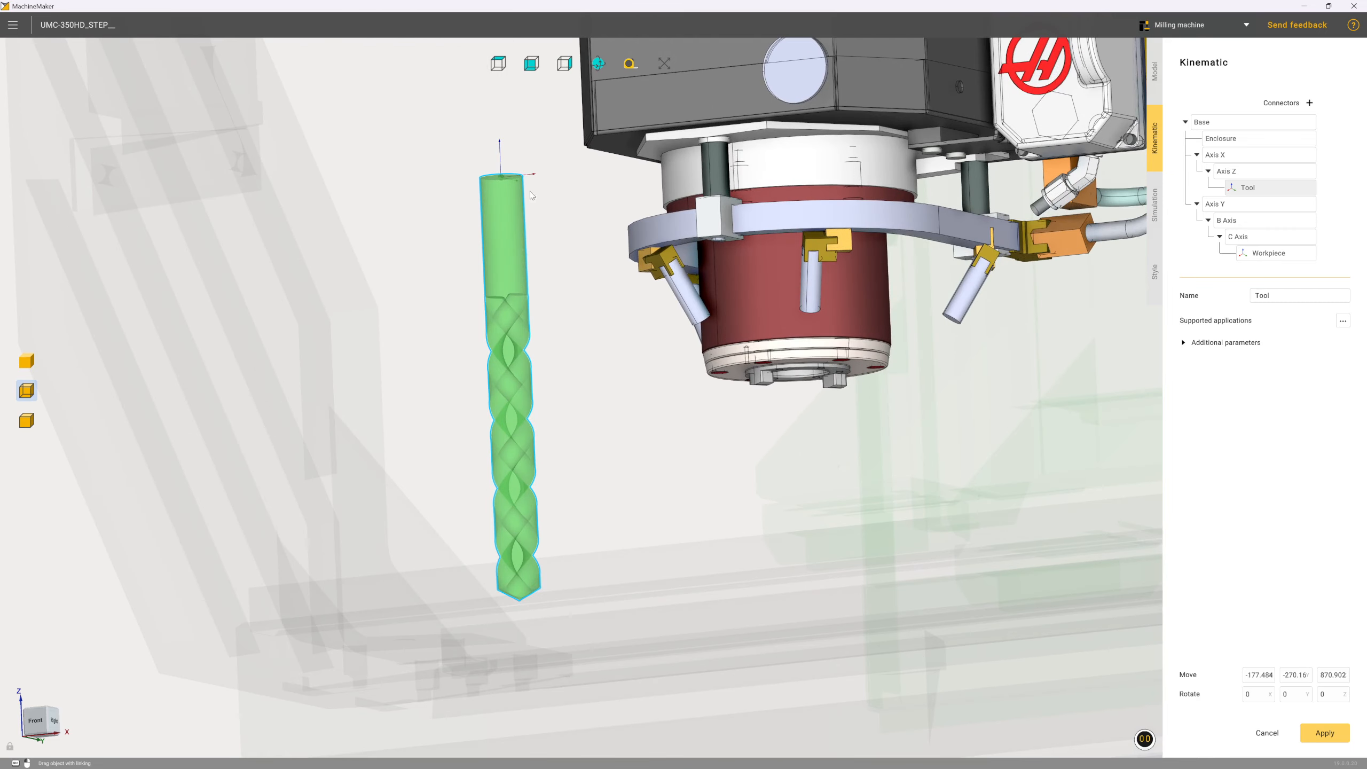
ctrl+drag(532, 195, 756, 373)
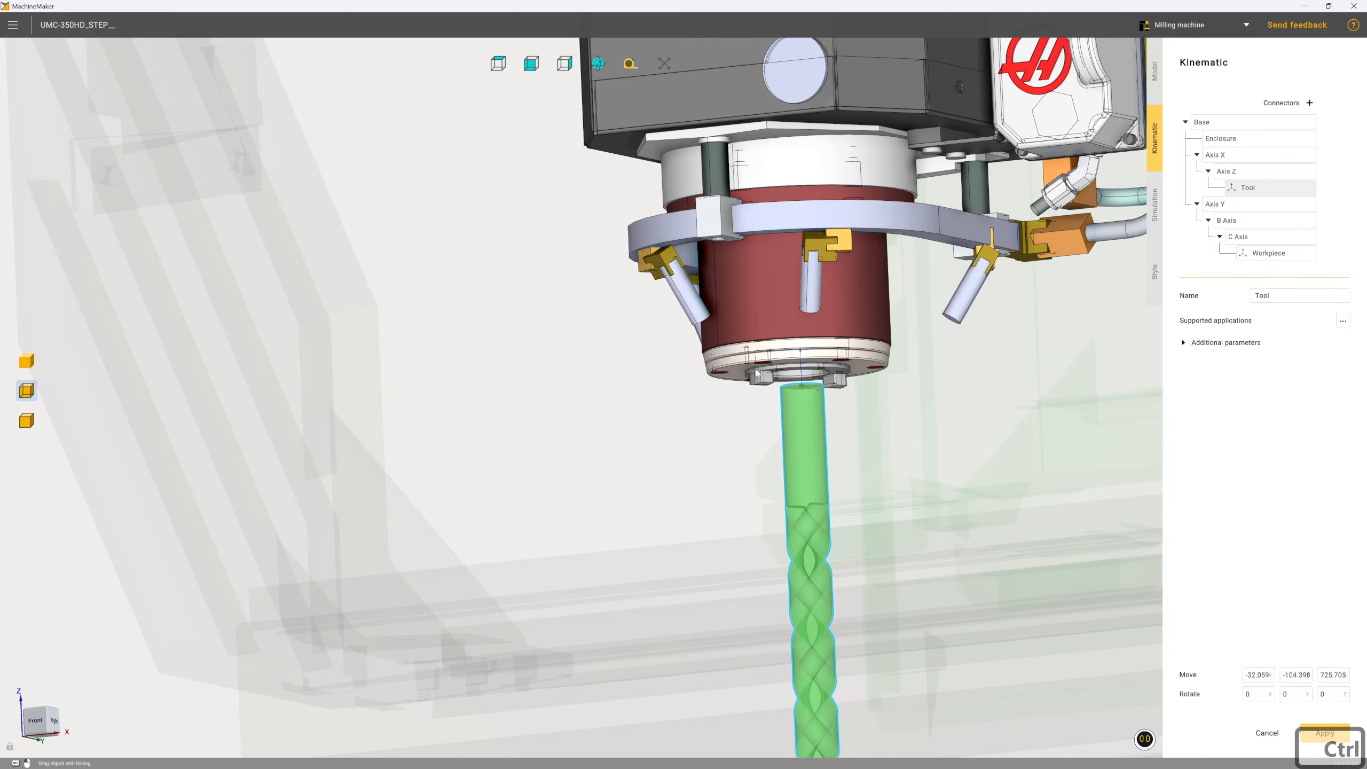
middle_drag(758, 373, 733, 300)
scroll(624, 259, down, 3)
middle_drag(792, 424, 804, 417)
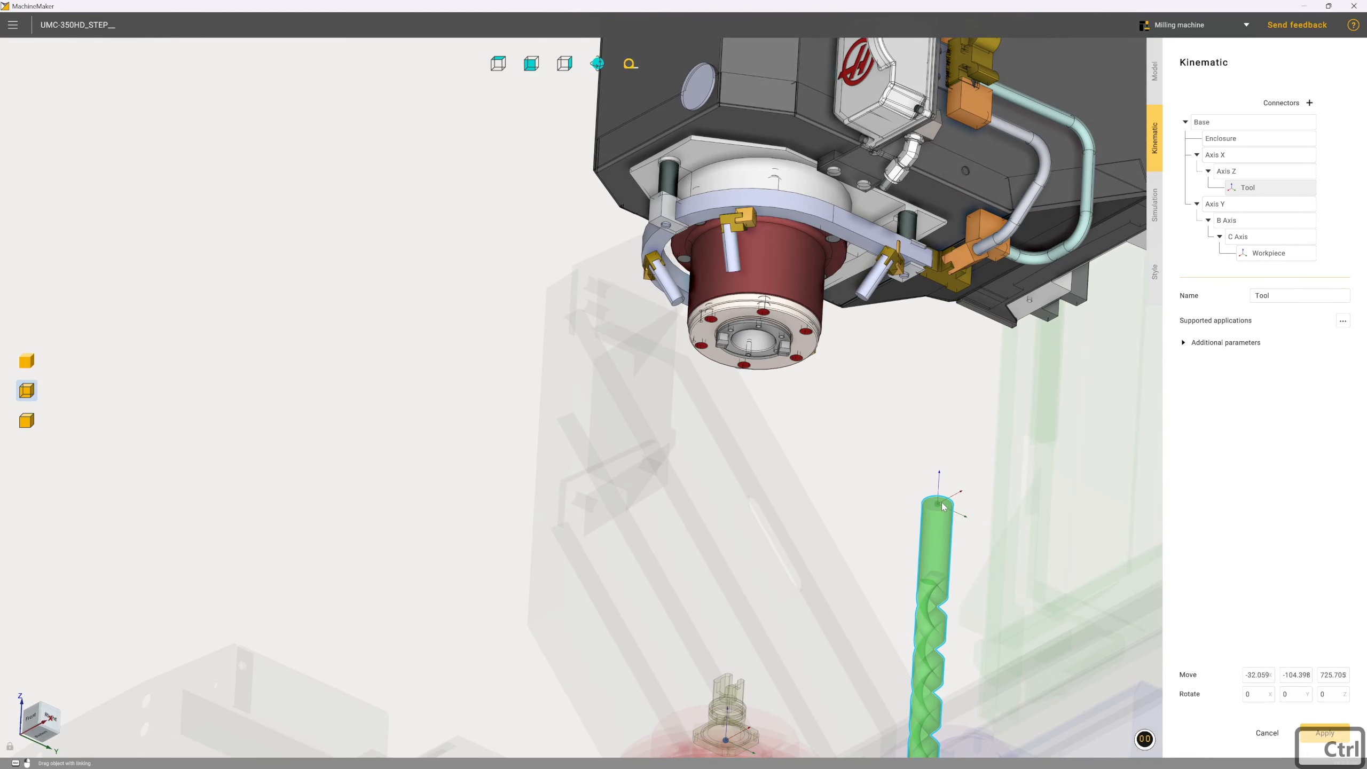
Snap the Tool connector onto the centre of the spindle nose's opening, viewed from below
ctrl+drag(942, 506, 760, 346)
middle_drag(758, 343, 732, 382)
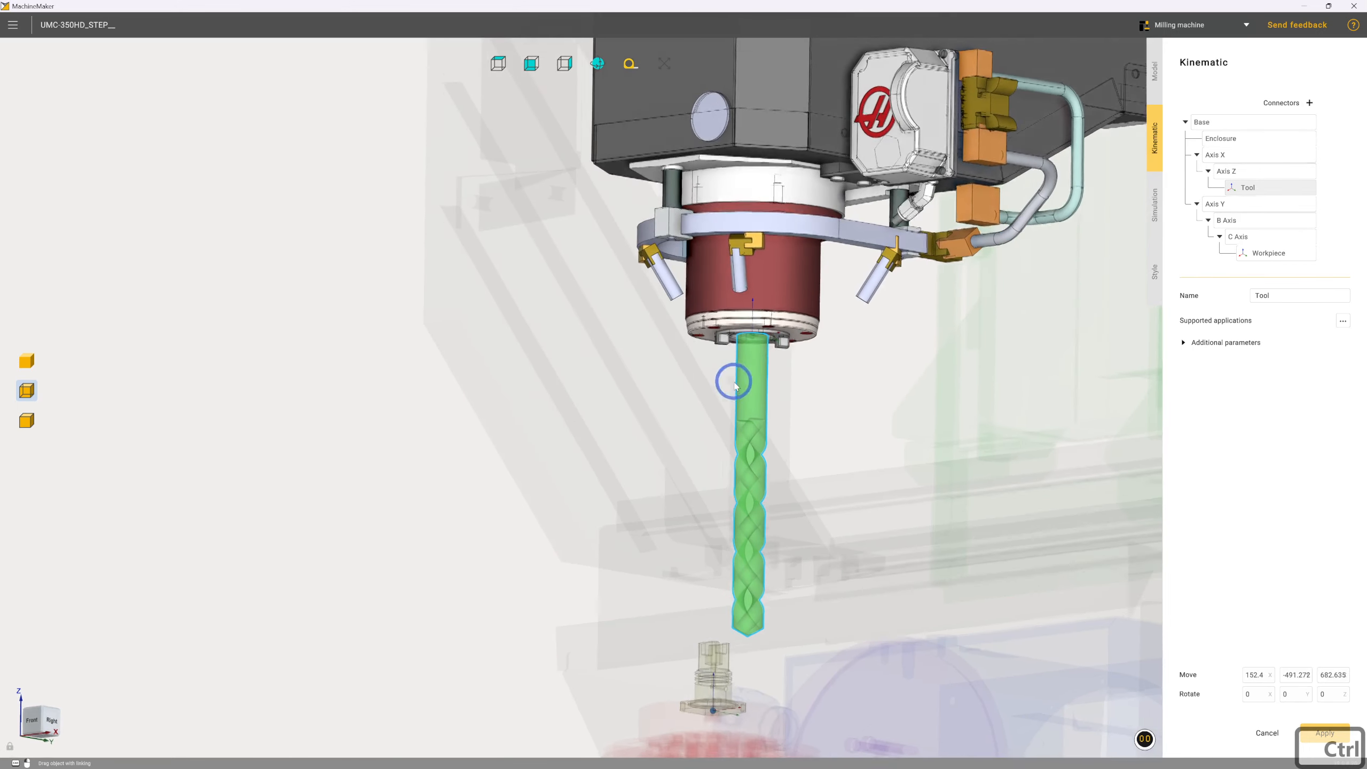
scroll(756, 342, up, 7)
scroll(754, 337, up, 5)
mouse_move(754, 336)
middle_down()
mouse_move(757, 309)
mouse_move(756, 351)
middle_up()
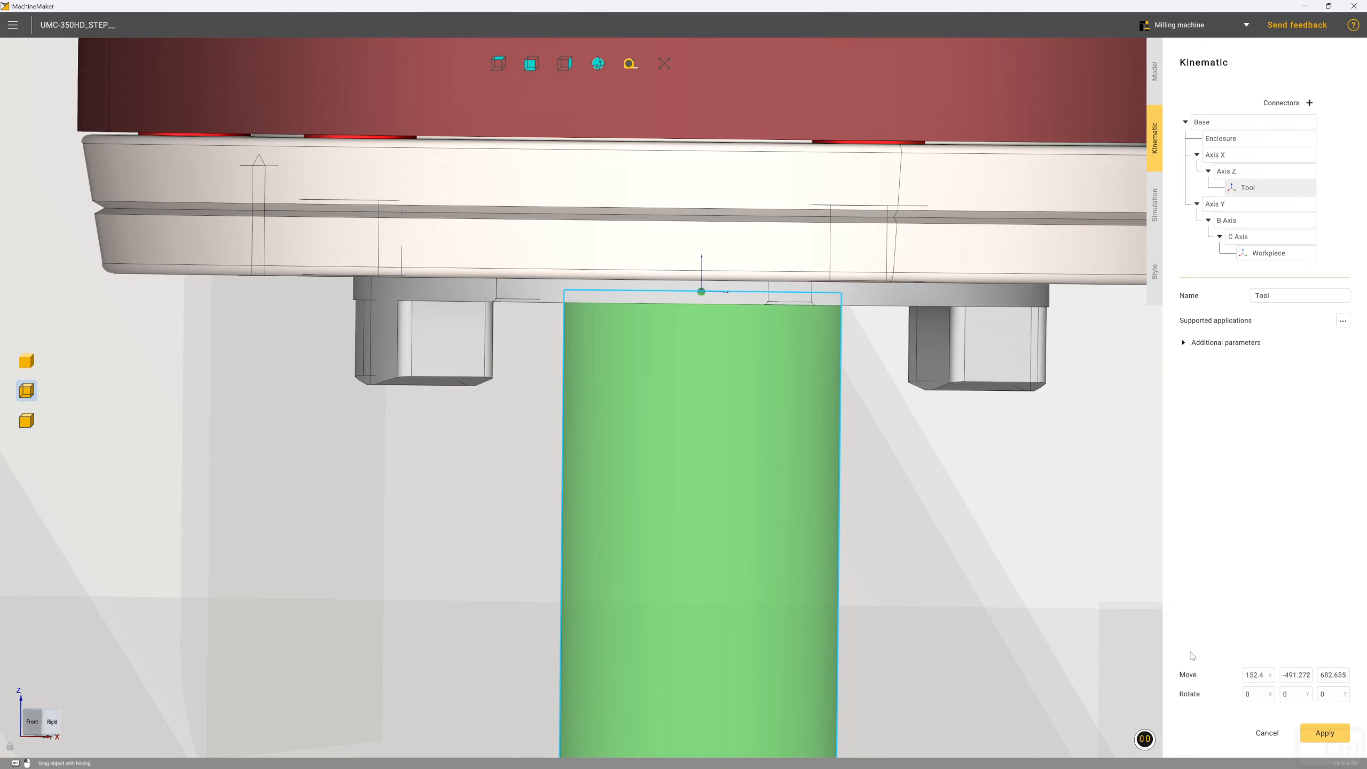
Adjust the Tool connector's Z position to 681.4 to bring it level with the spindle's lower face
double_click(1326, 676)
text(692.64)
scroll(1324, 679, down, 2)
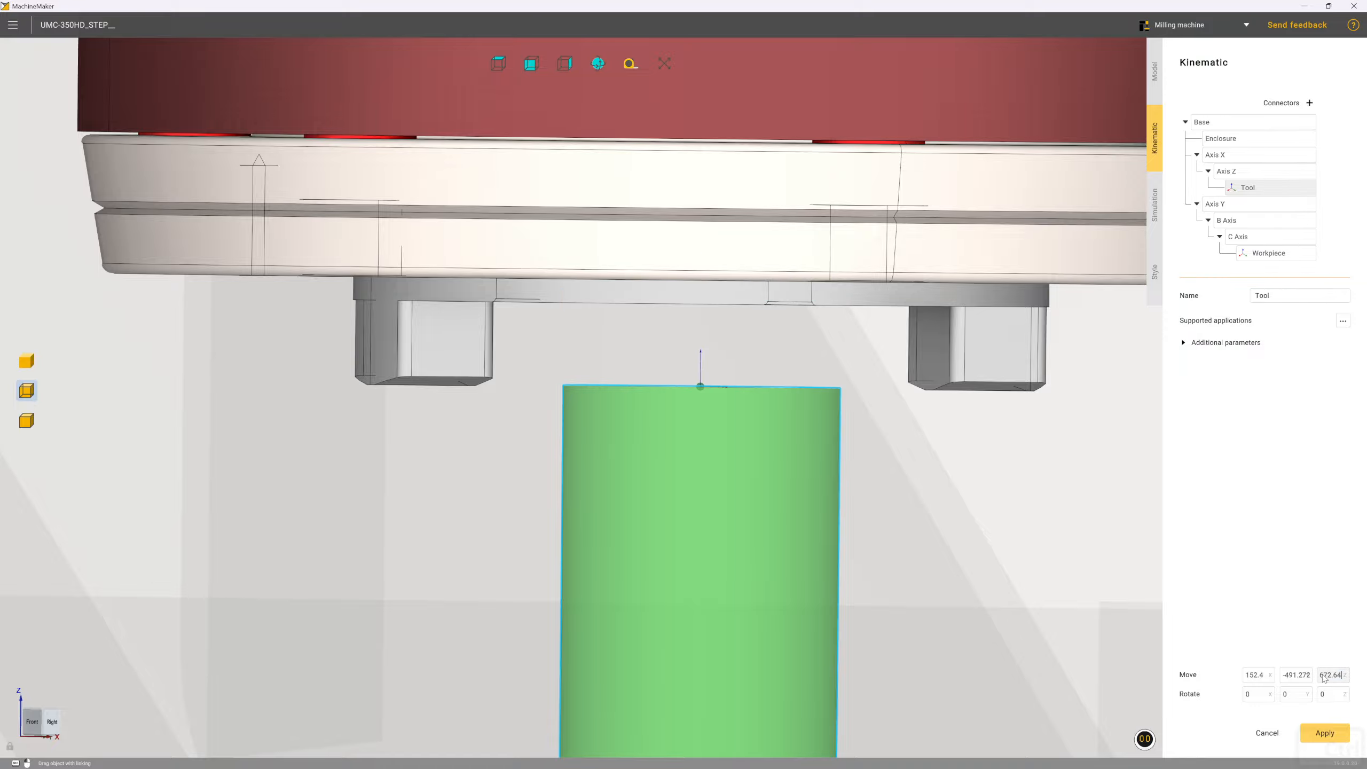
scroll(1324, 679, up, 5)
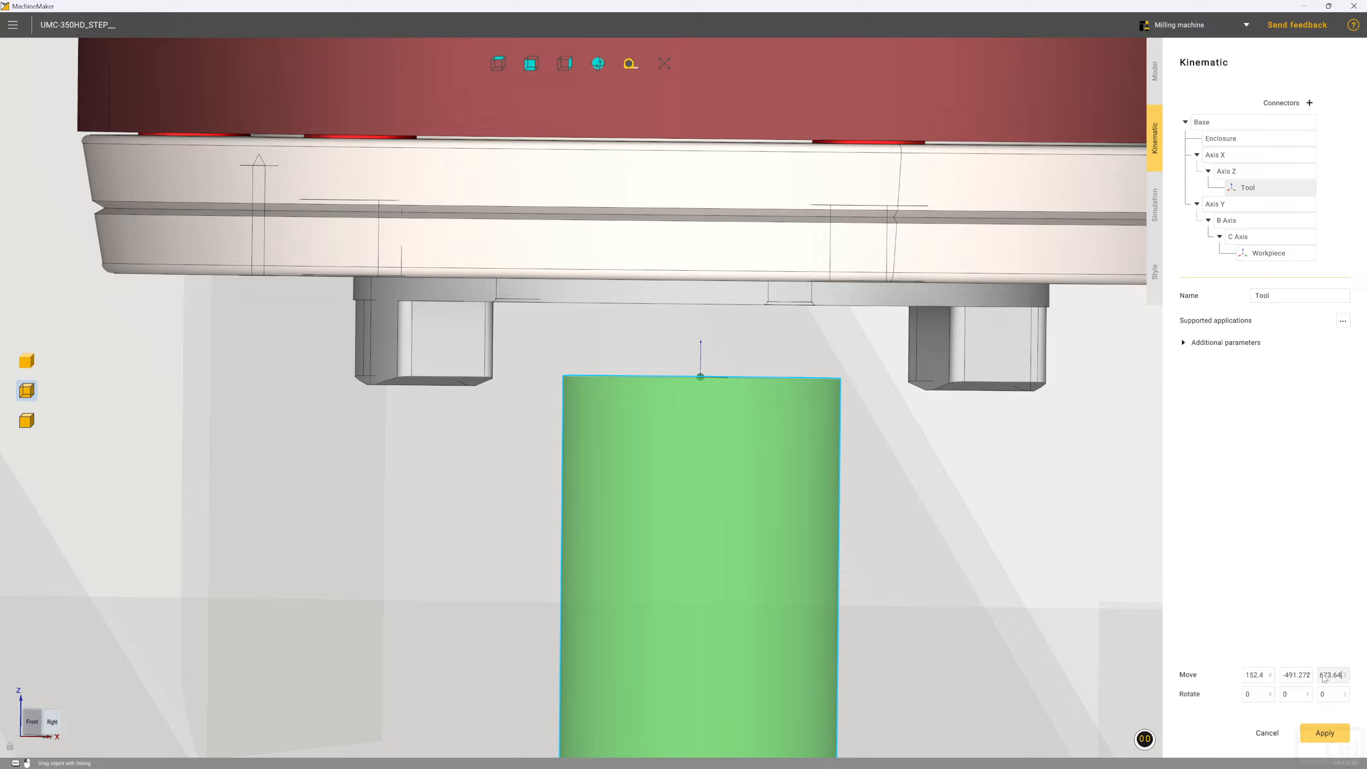
scroll(1324, 678, up, 3)
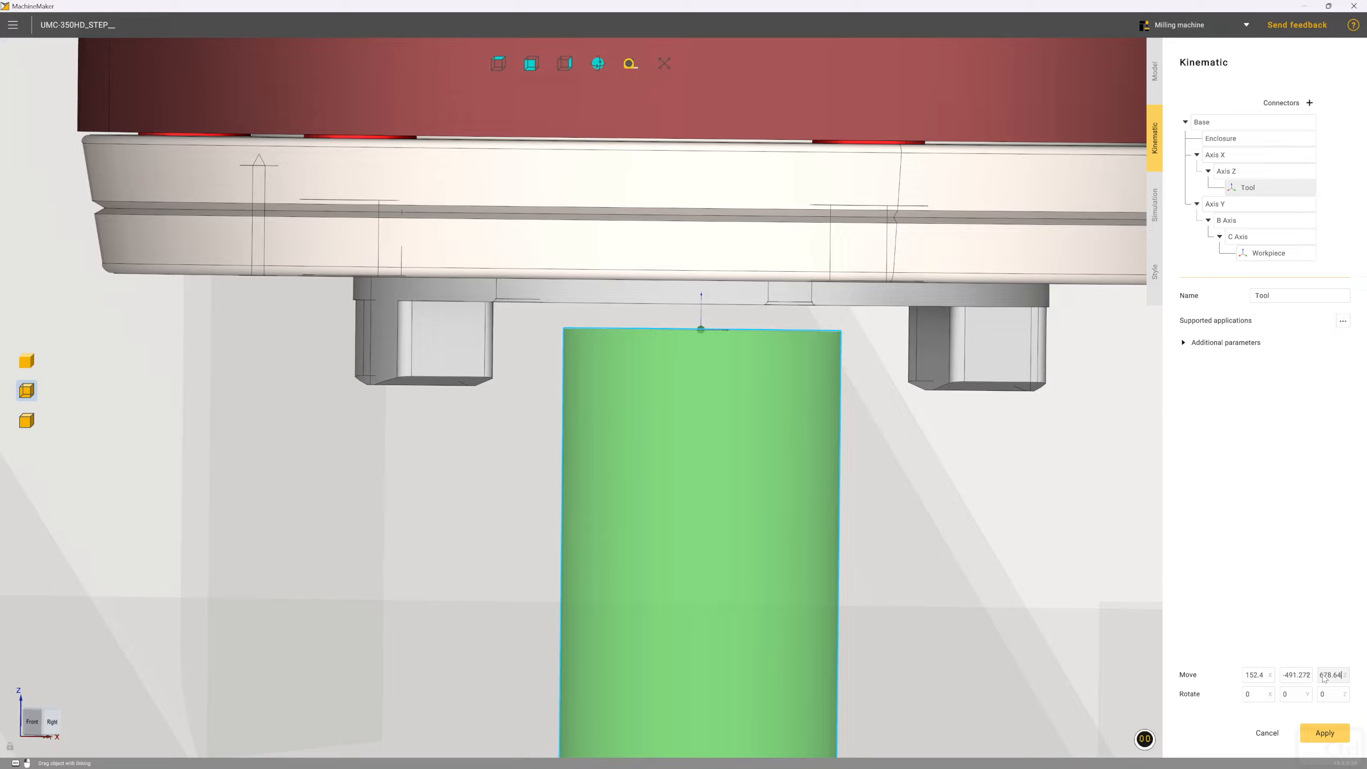
scroll(1324, 679, up, 1)
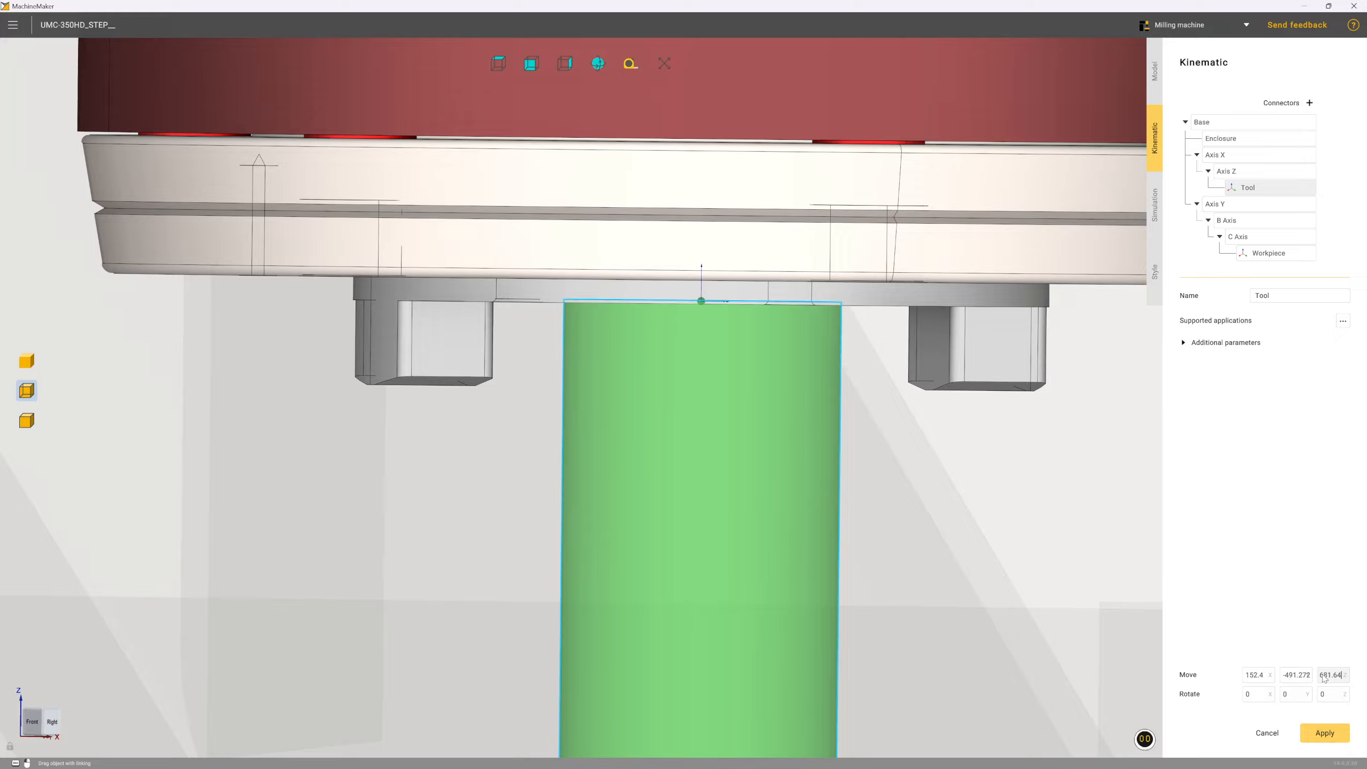
drag(1337, 680, 1342, 681)
text(5)
key(BackSpace)
text(4)
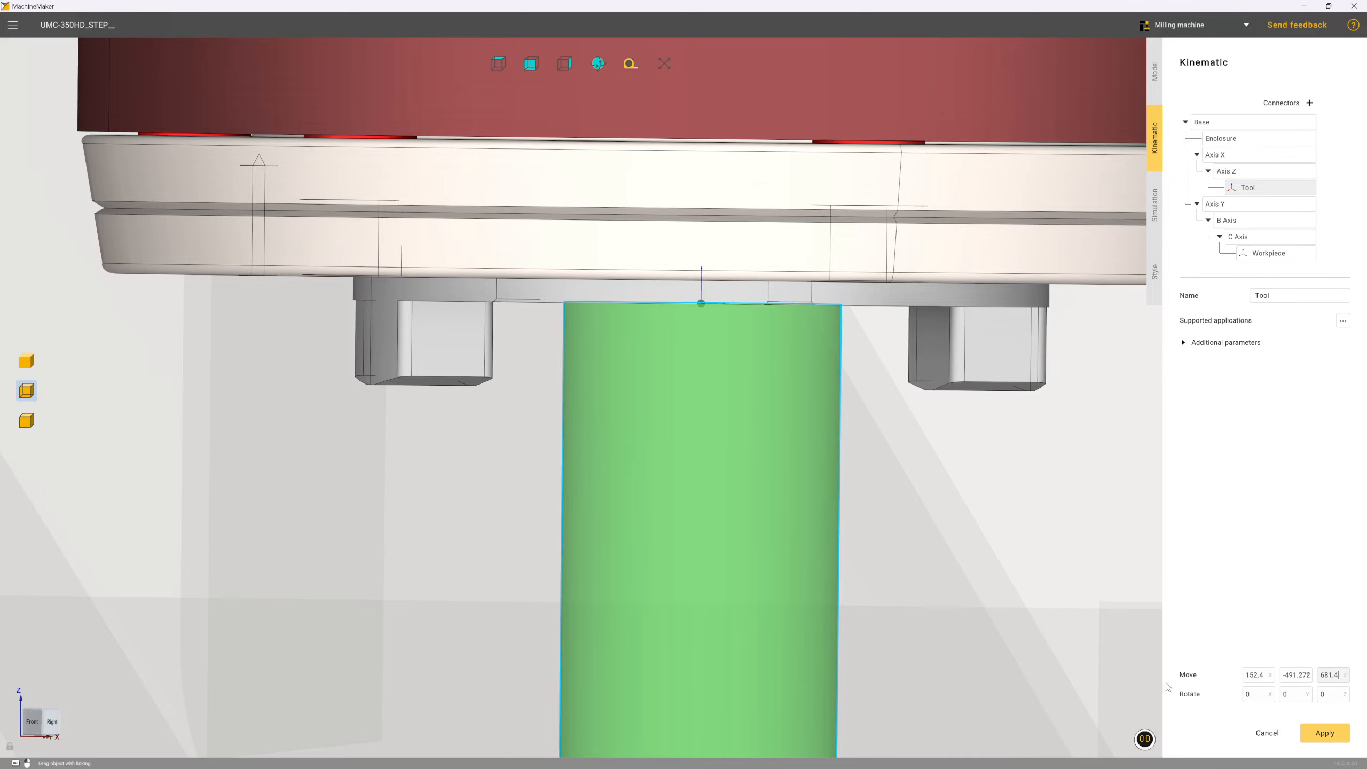
Fine-tune the Tool connector's Z position to 681.425, checking its alignment with the spindle face in the front view
click(31, 722)
scroll(640, 385, up, 10)
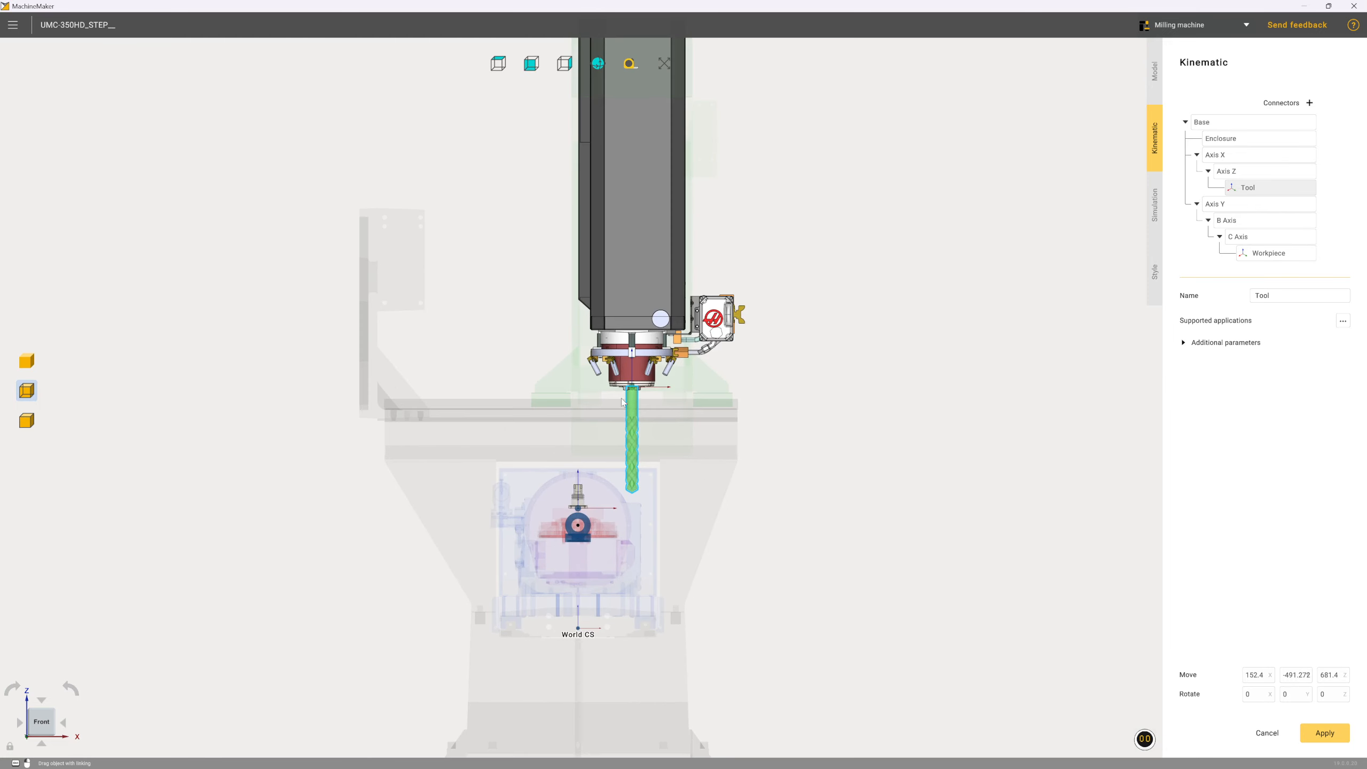
scroll(643, 383, up, 10)
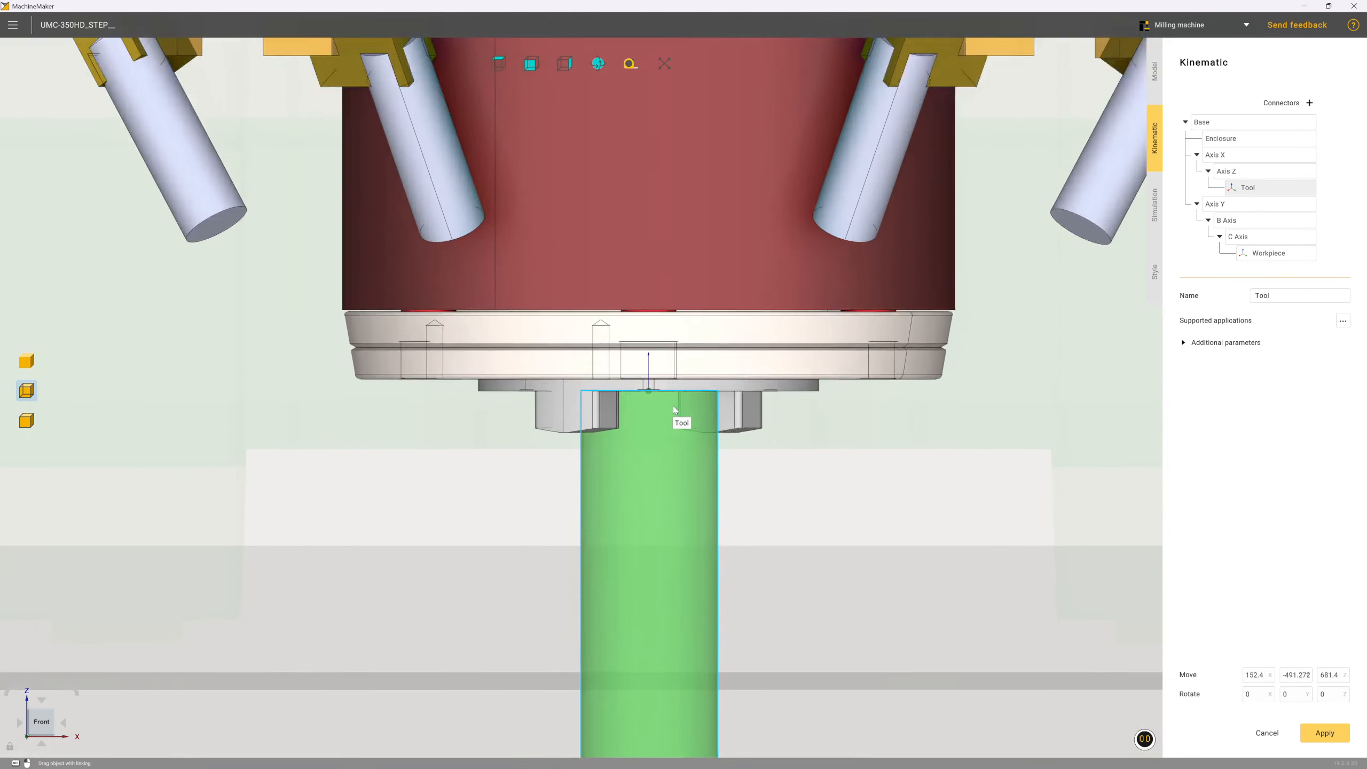
scroll(615, 396, up, 3)
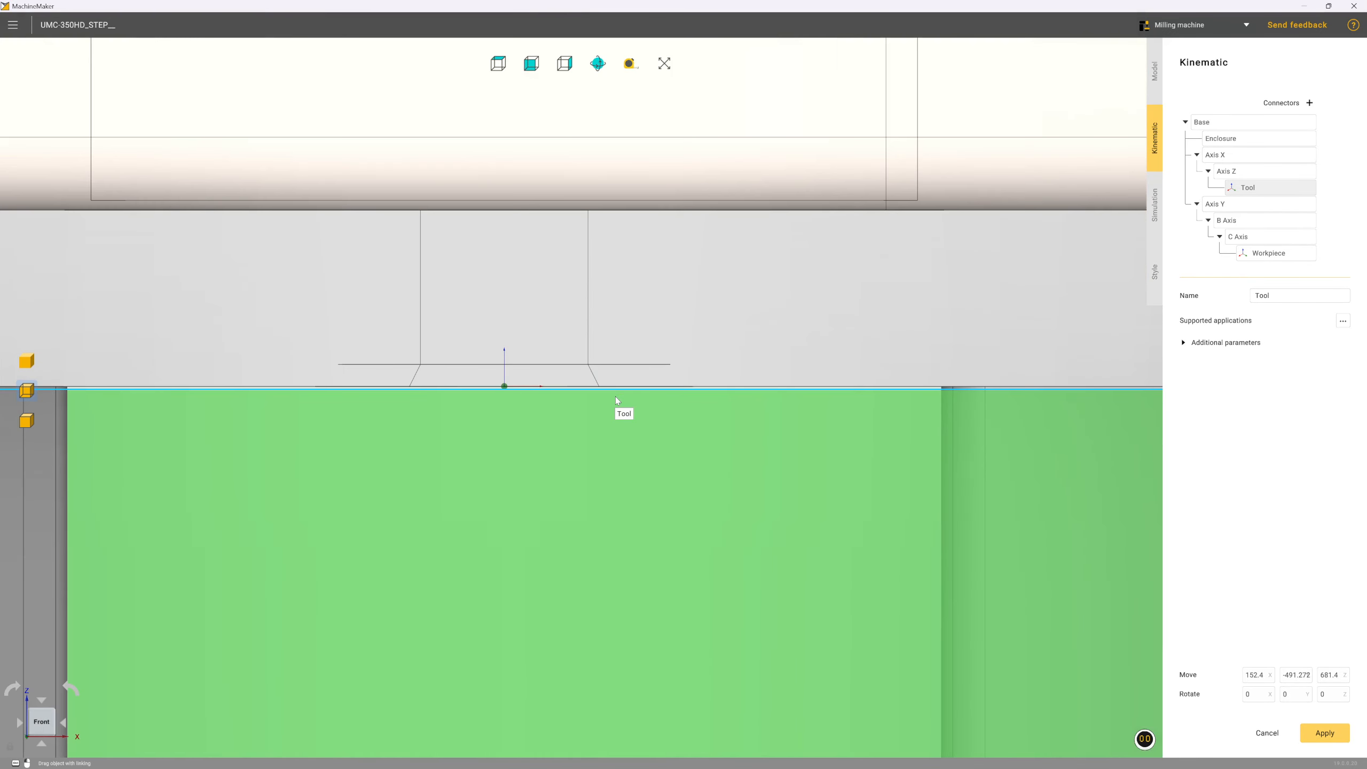
double_click(1337, 677)
click(1338, 678)
text(1)
key(BackSpace)
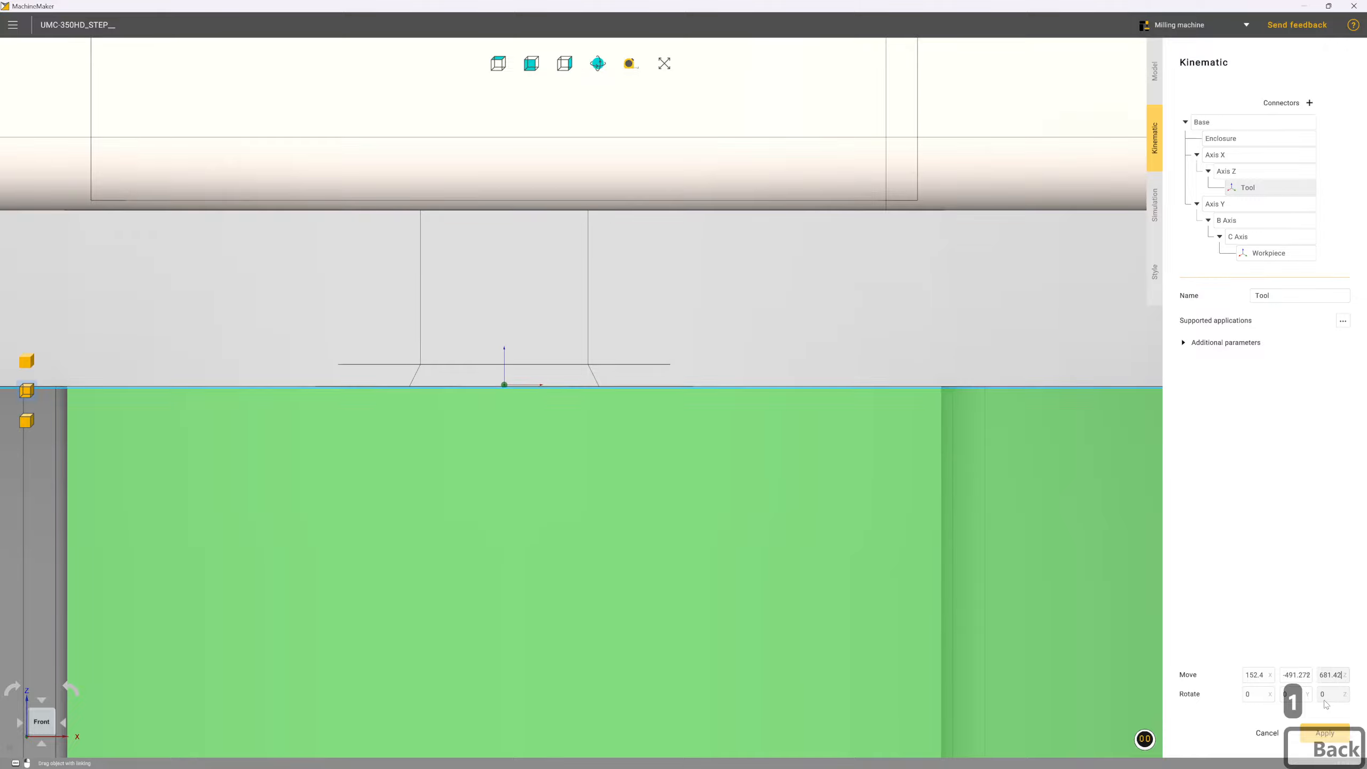
text(25)
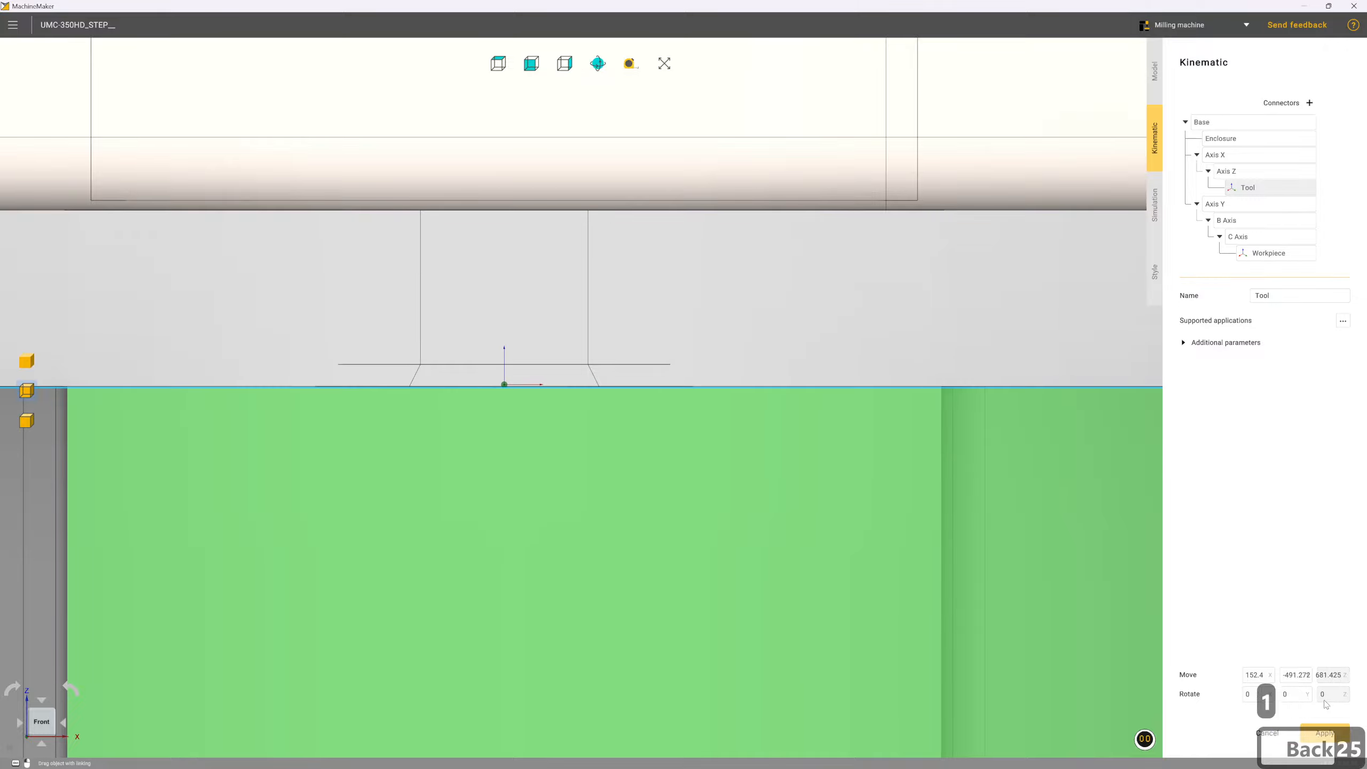
scroll(792, 543, up, 1)
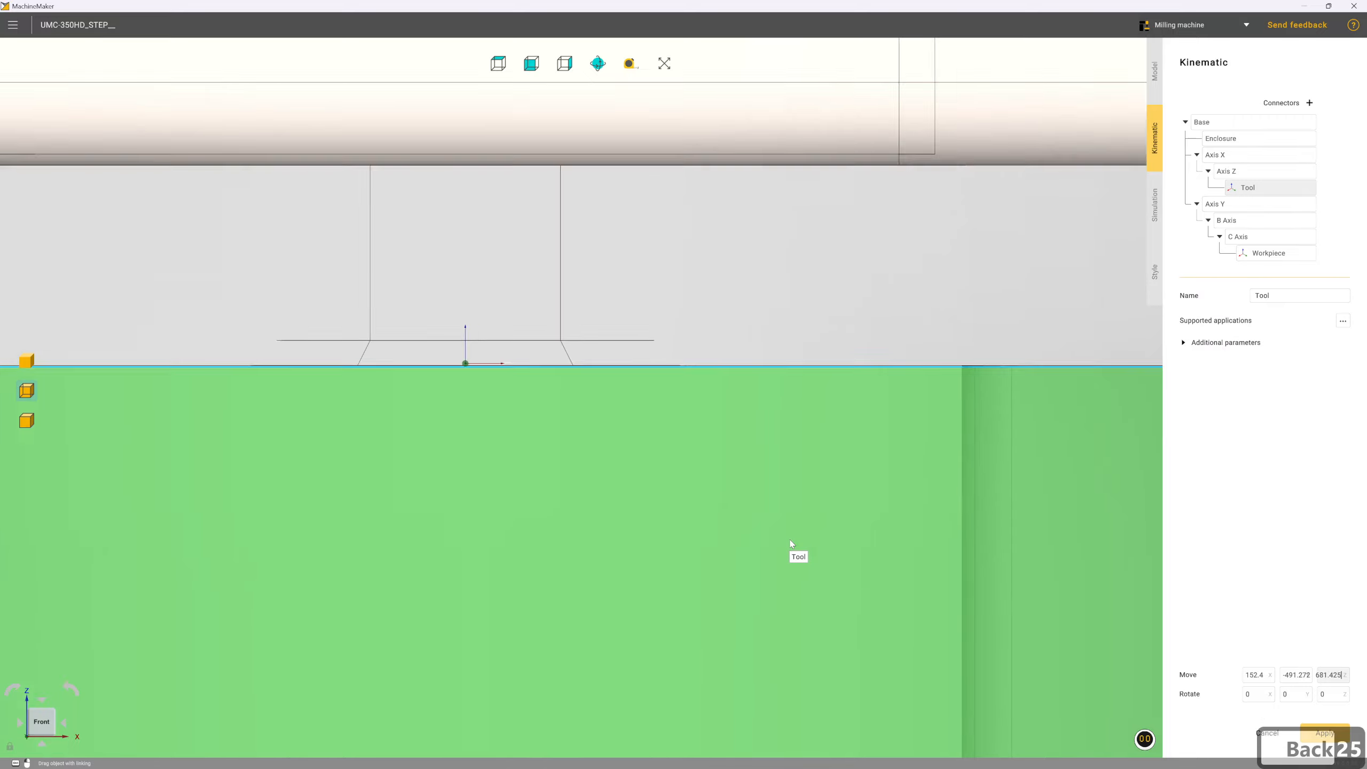
Check the Tool connector's placement on the spindle in an isometric view and apply the machine's kinematic settings
scroll(760, 513, down, 6)
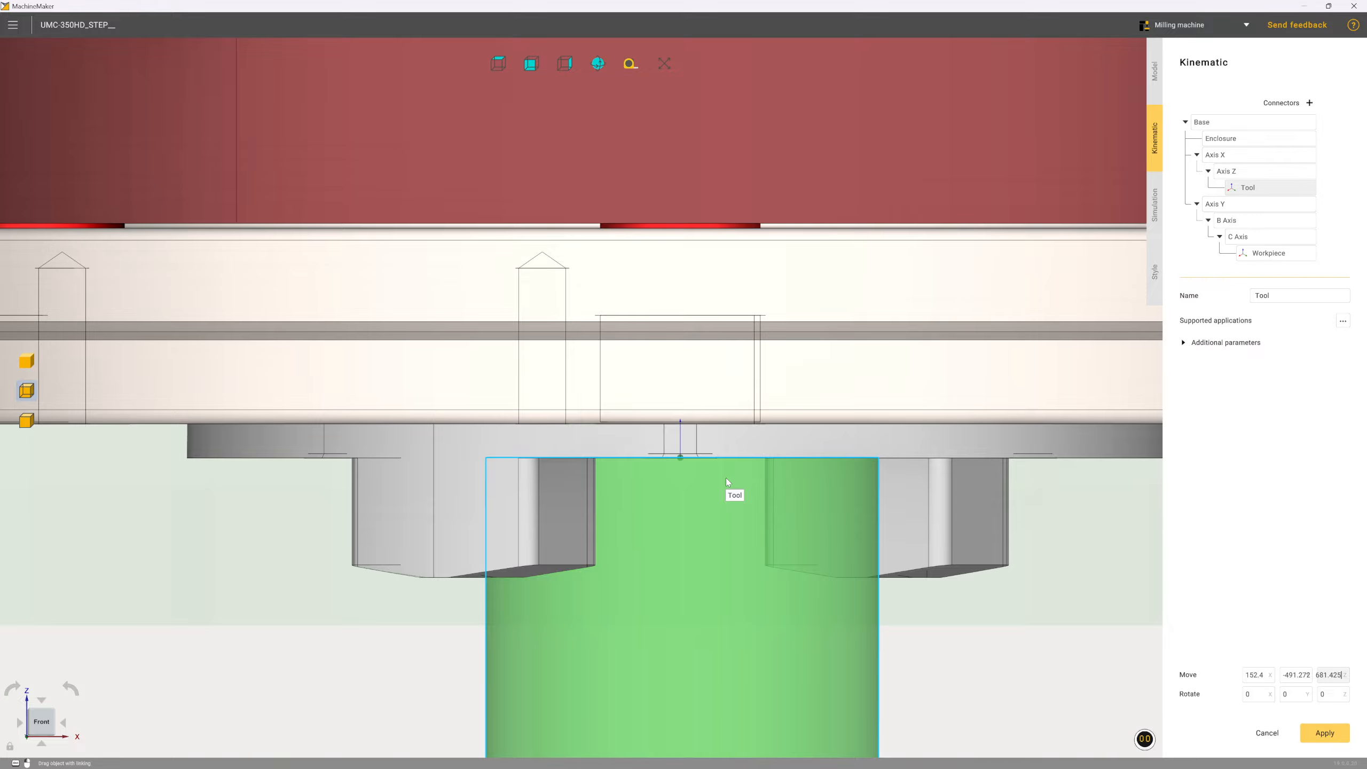
scroll(445, 577, down, 5)
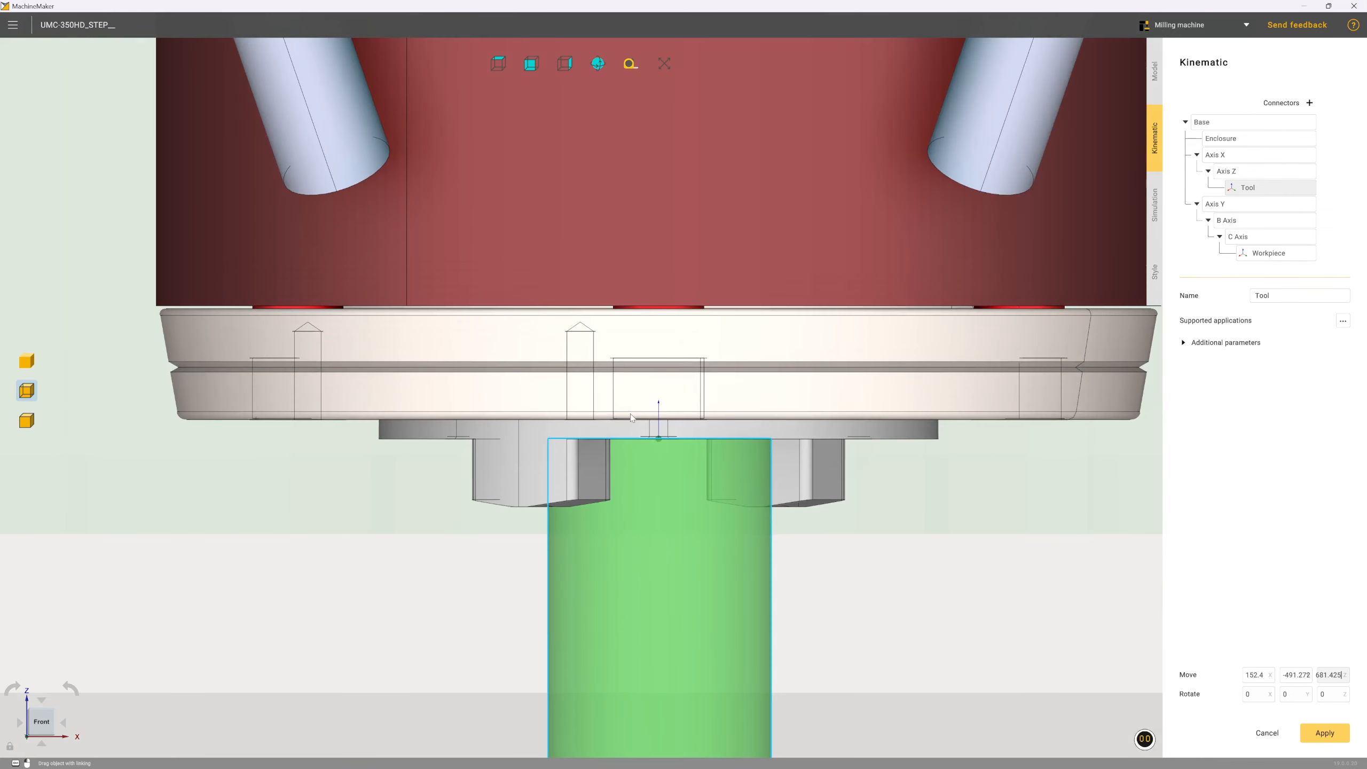
click(54, 717)
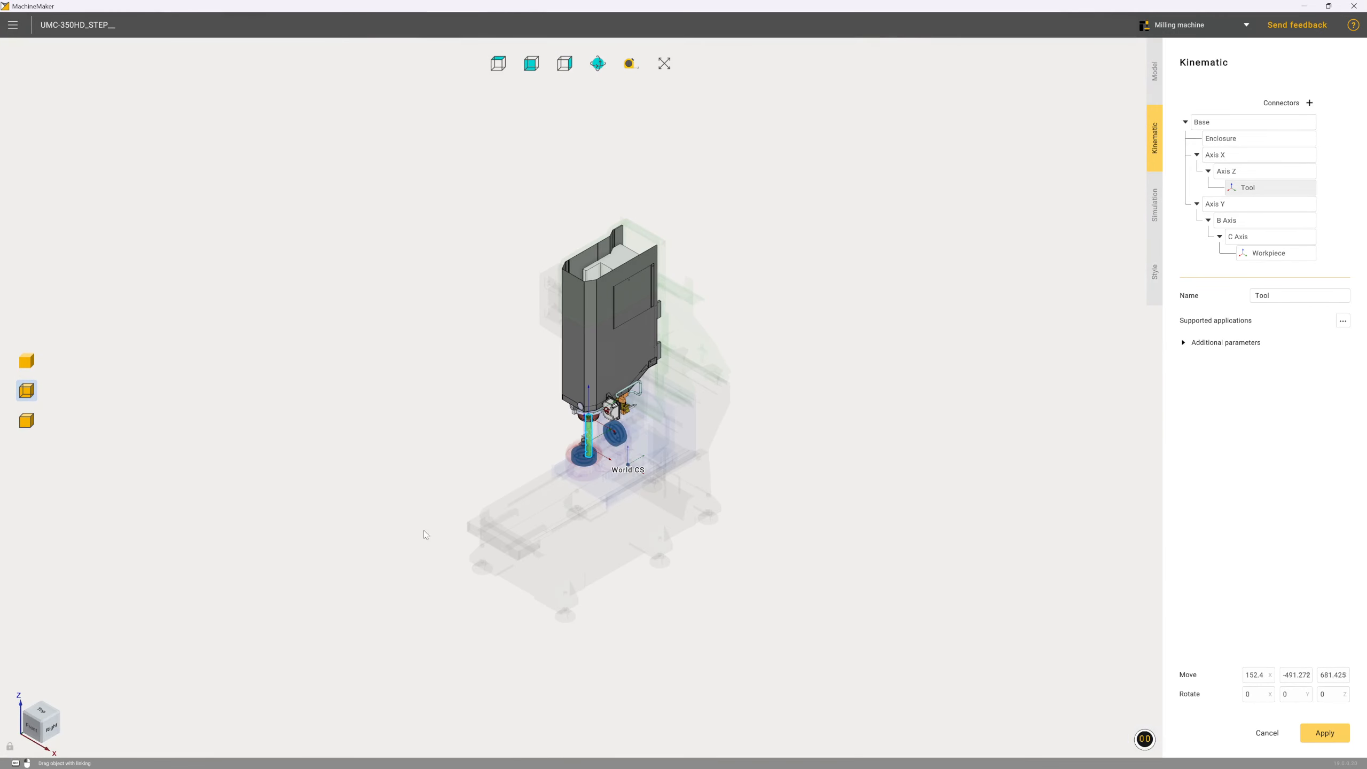
scroll(521, 510, up, 4)
middle_drag(522, 510, 548, 478)
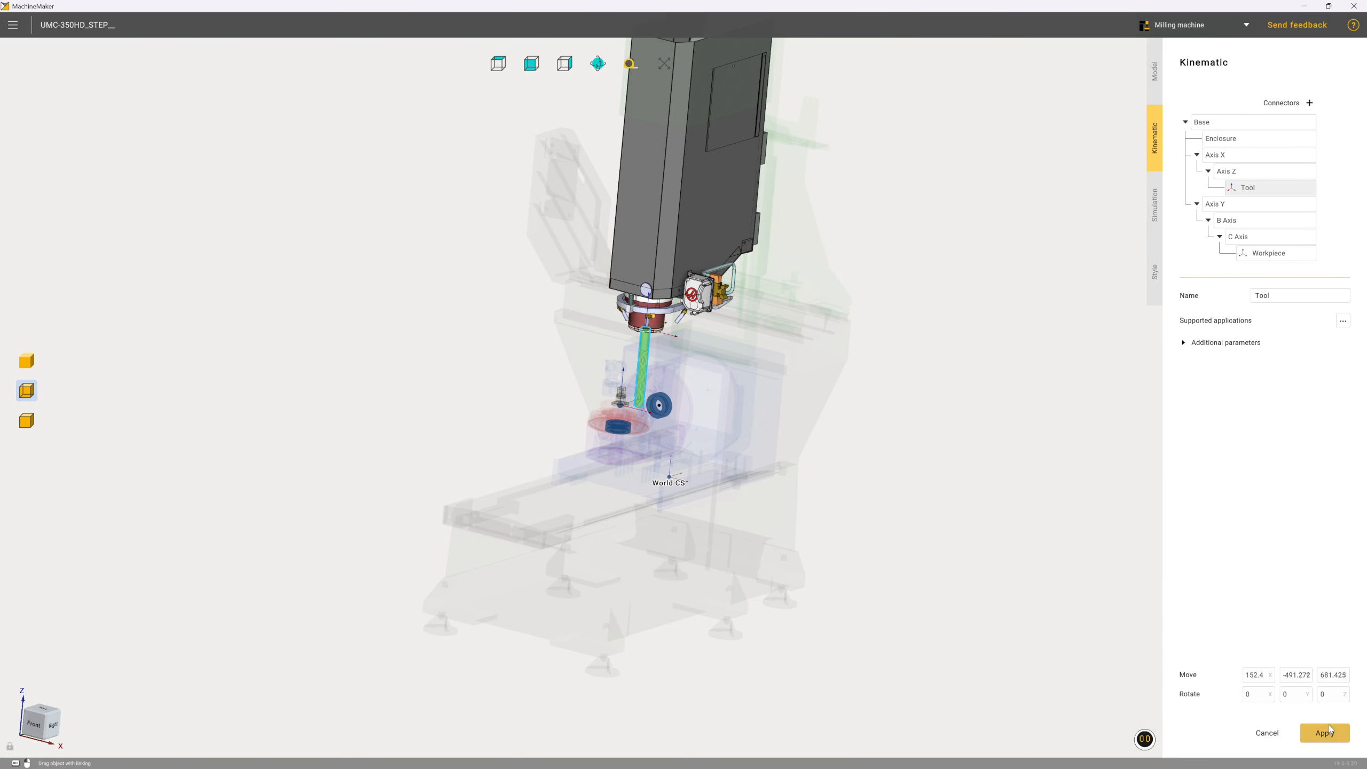
click(1329, 741)
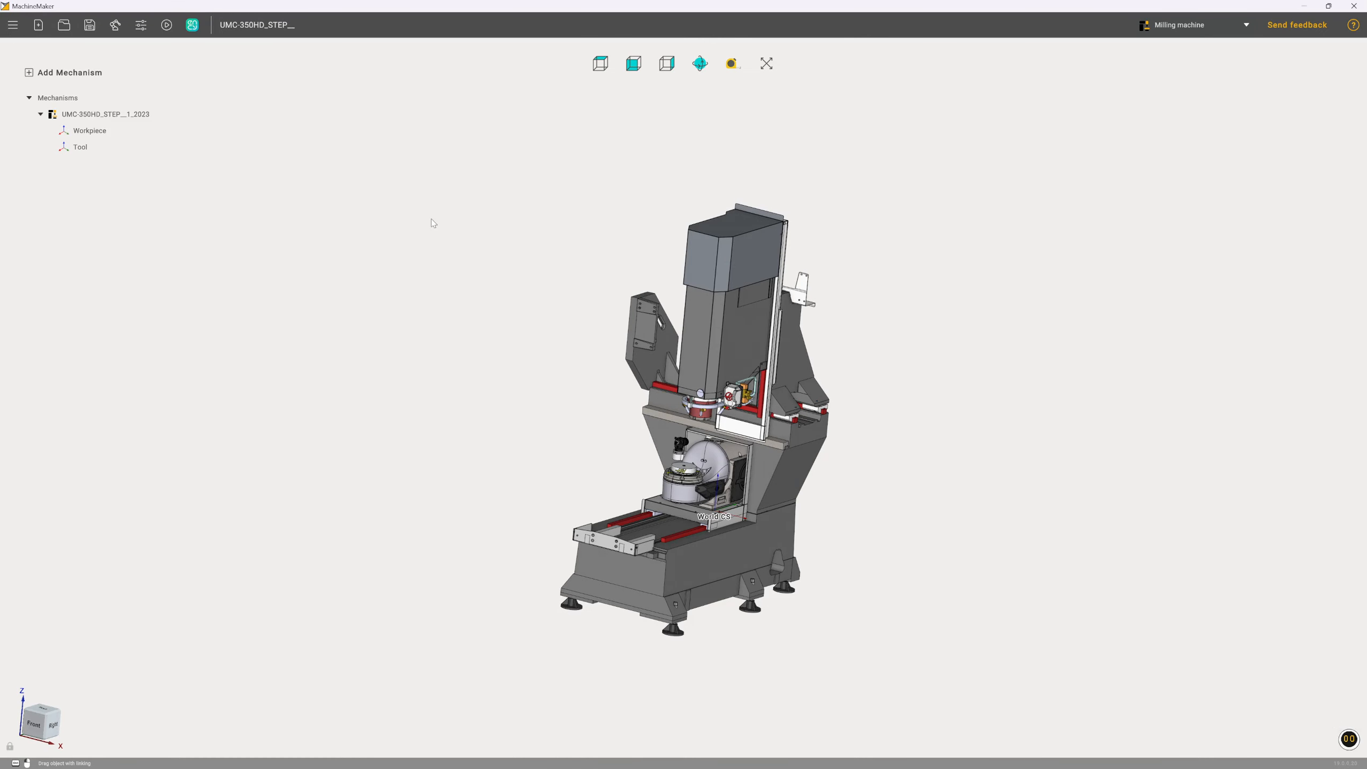
Run the demo motion of the machine's axes in the simulation, watching the spindle and table, and close the simulation
click(166, 27)
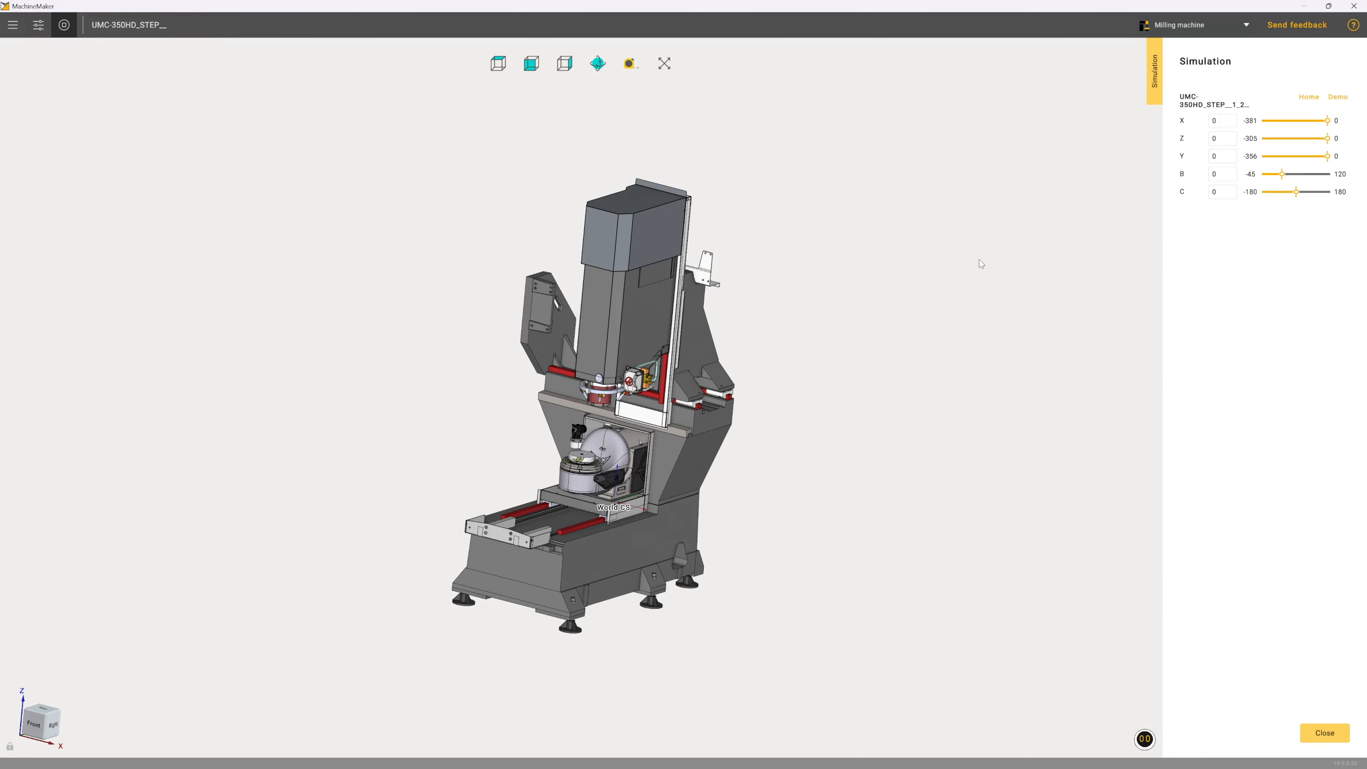
scroll(578, 415, up, 2)
scroll(579, 416, up, 2)
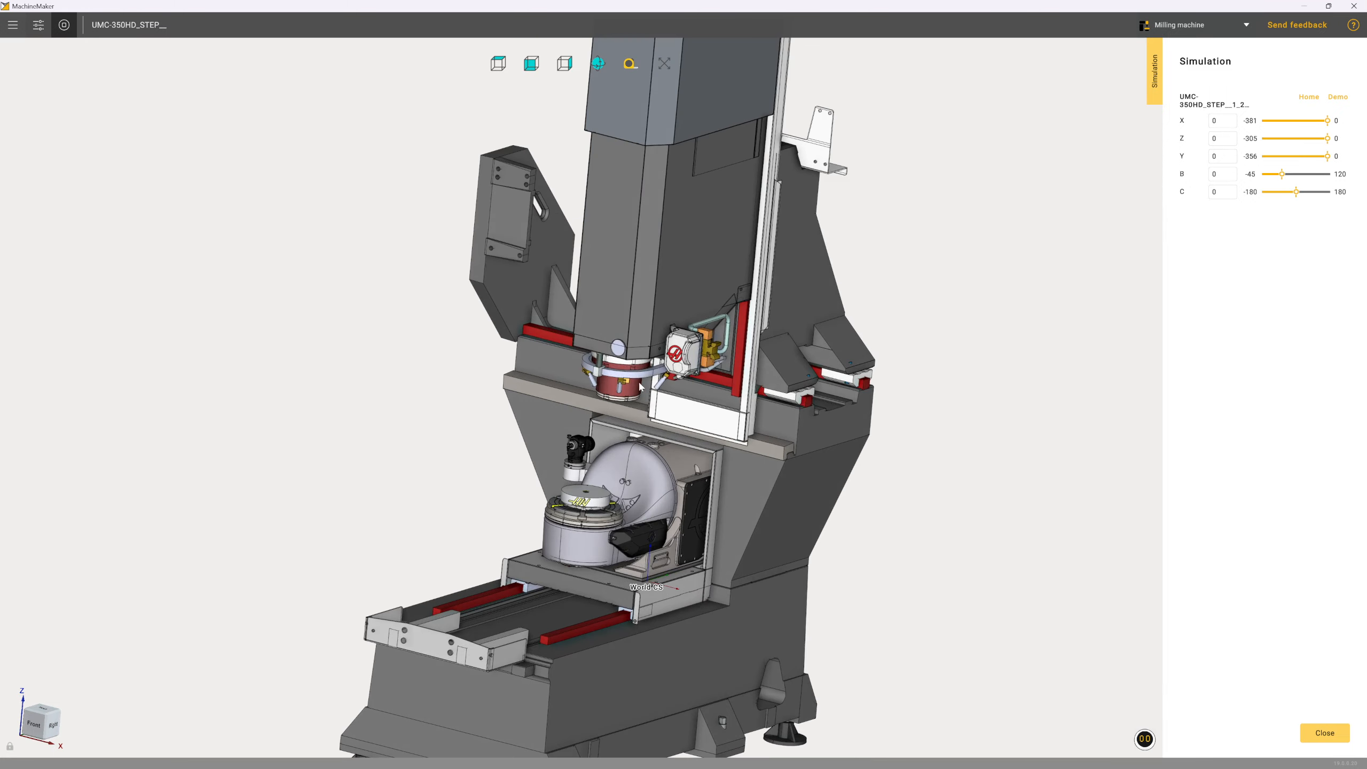
click(1341, 100)
click(1300, 734)
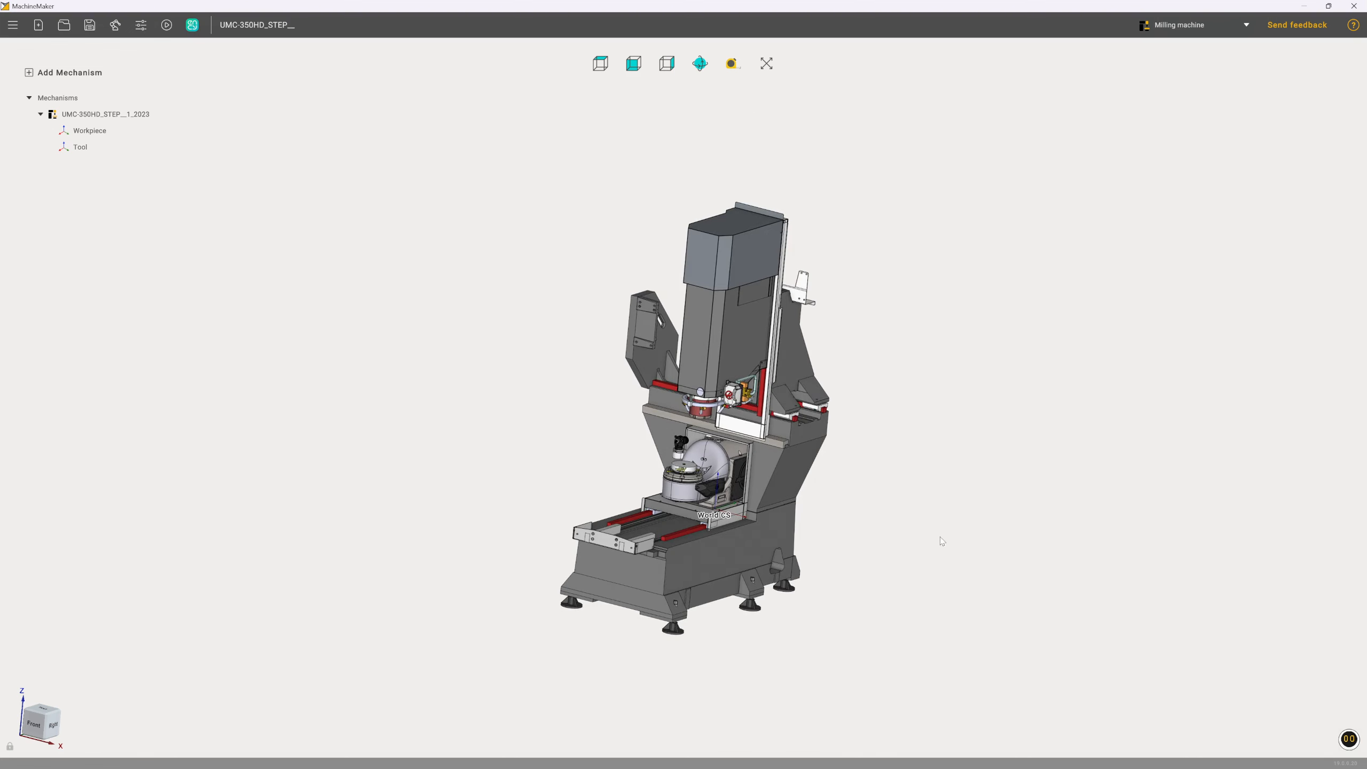
Turn off the inverted direction for Axis Y in the machine's kinematics and apply the change
double_click(113, 118)
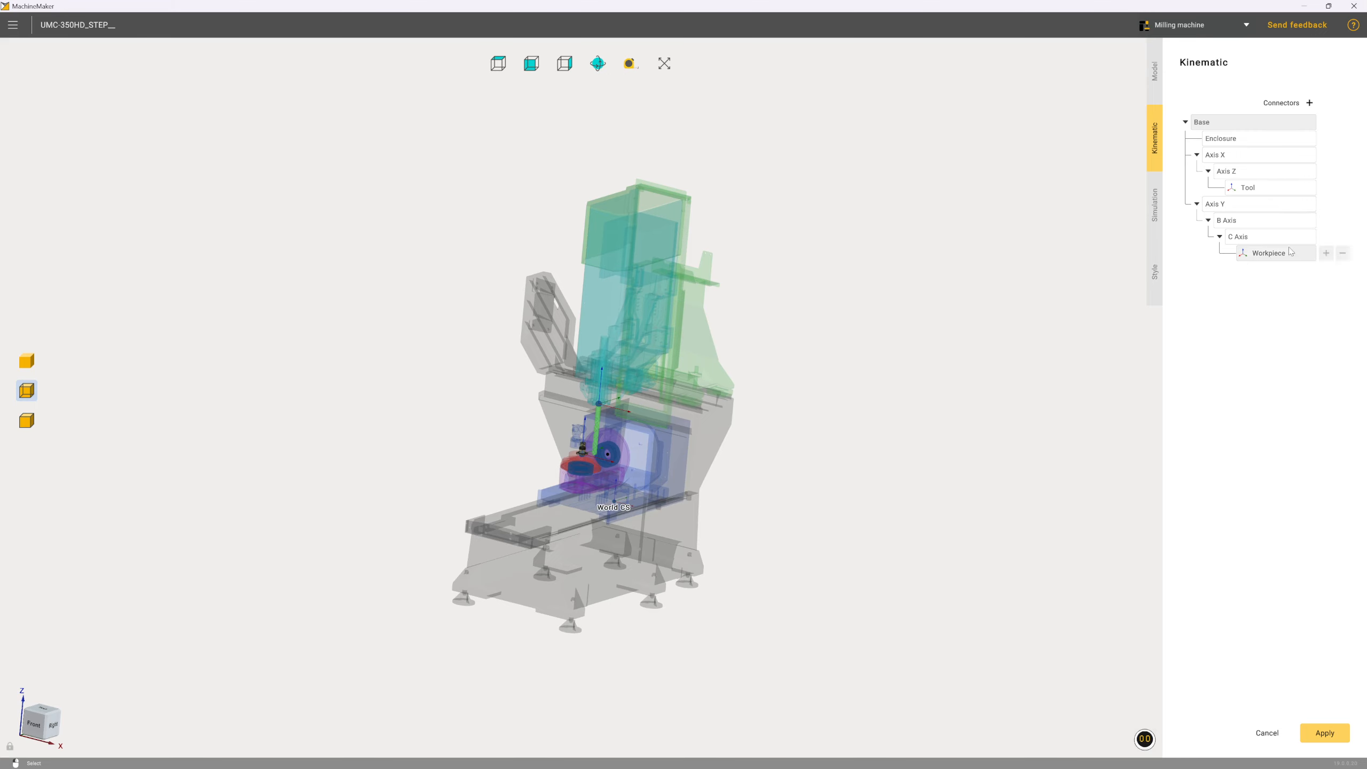
click(1235, 209)
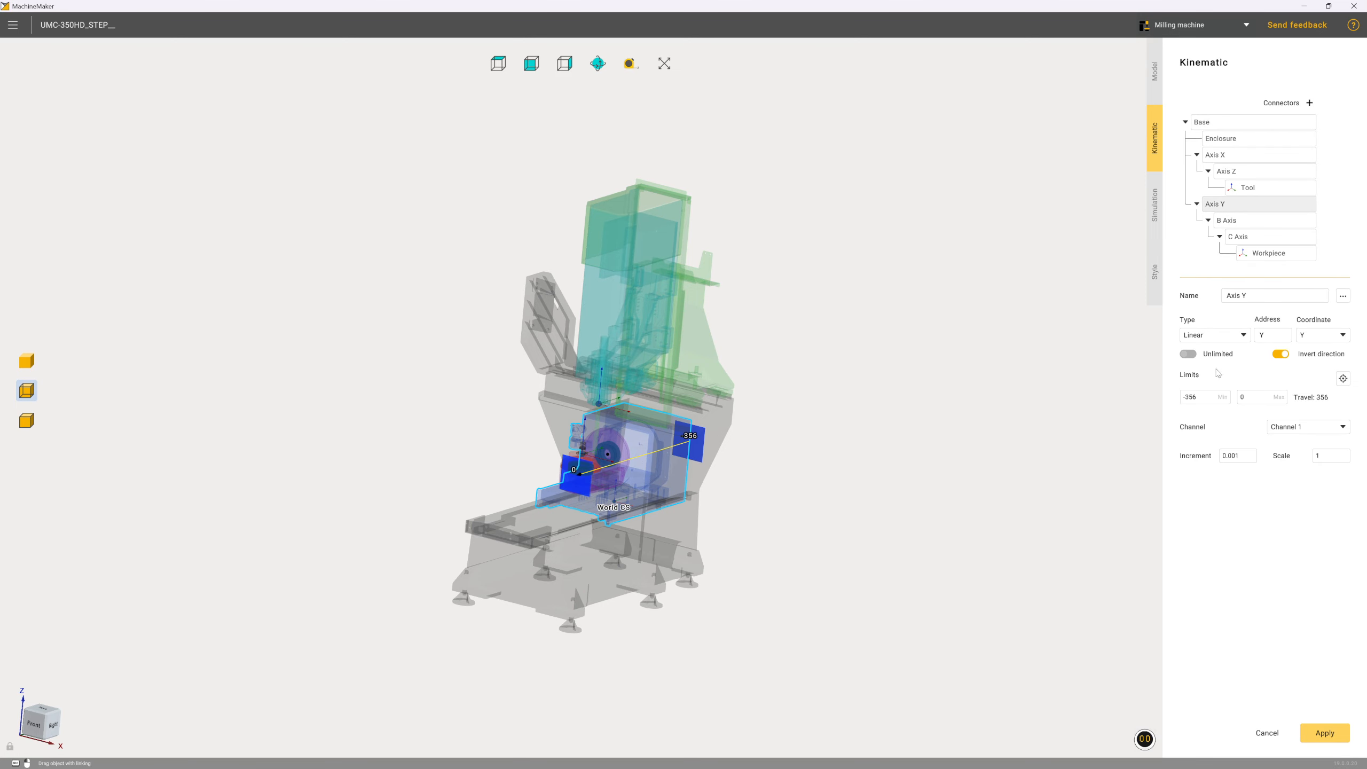
click(1283, 356)
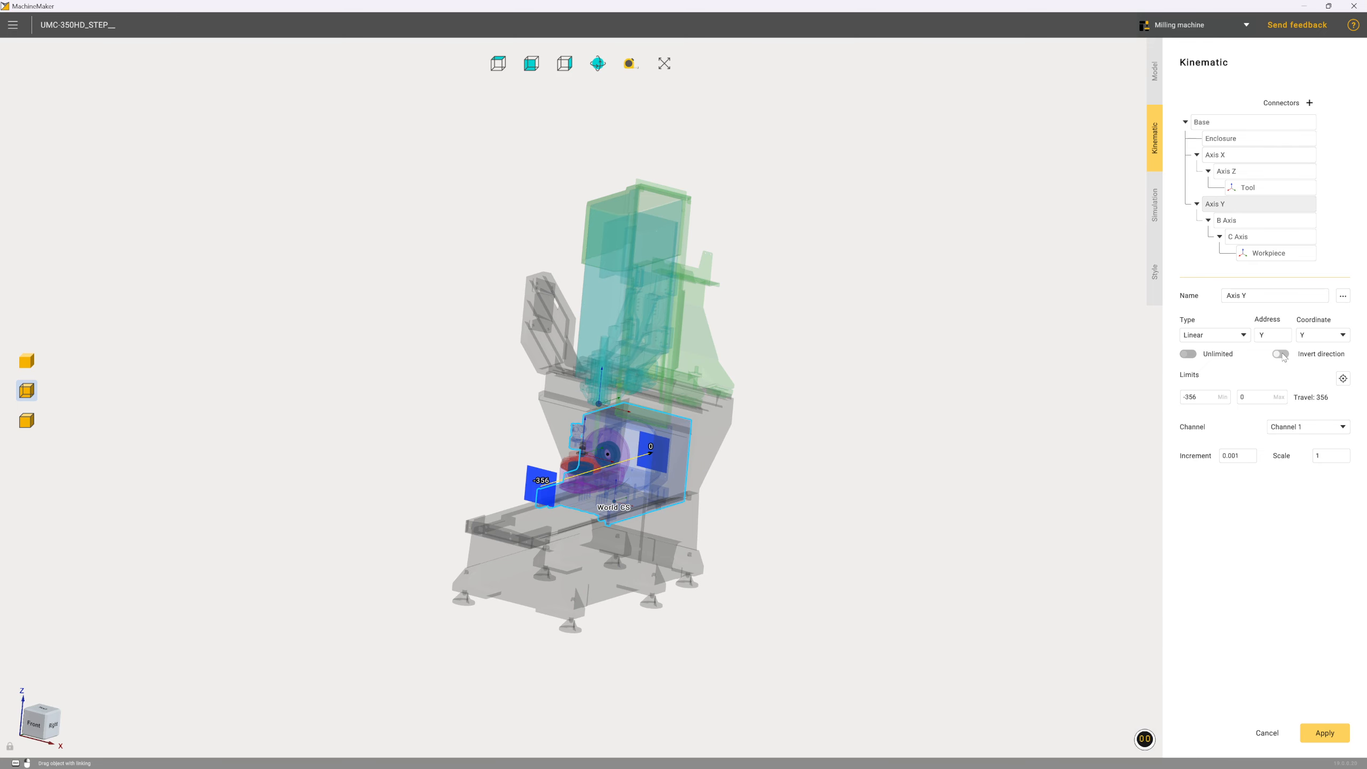
click(1325, 733)
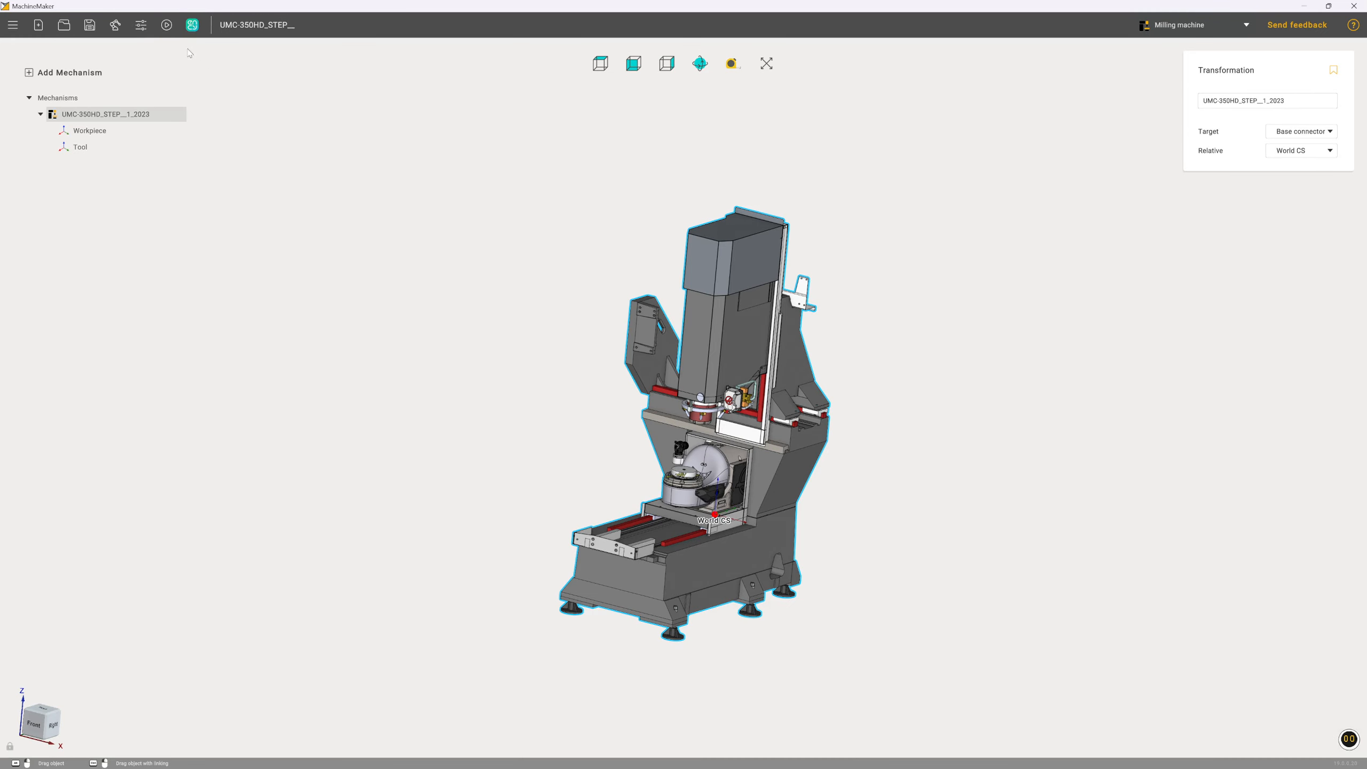
Move the Y axis through its travel in the simulation to check its direction, and close the simulation
click(166, 24)
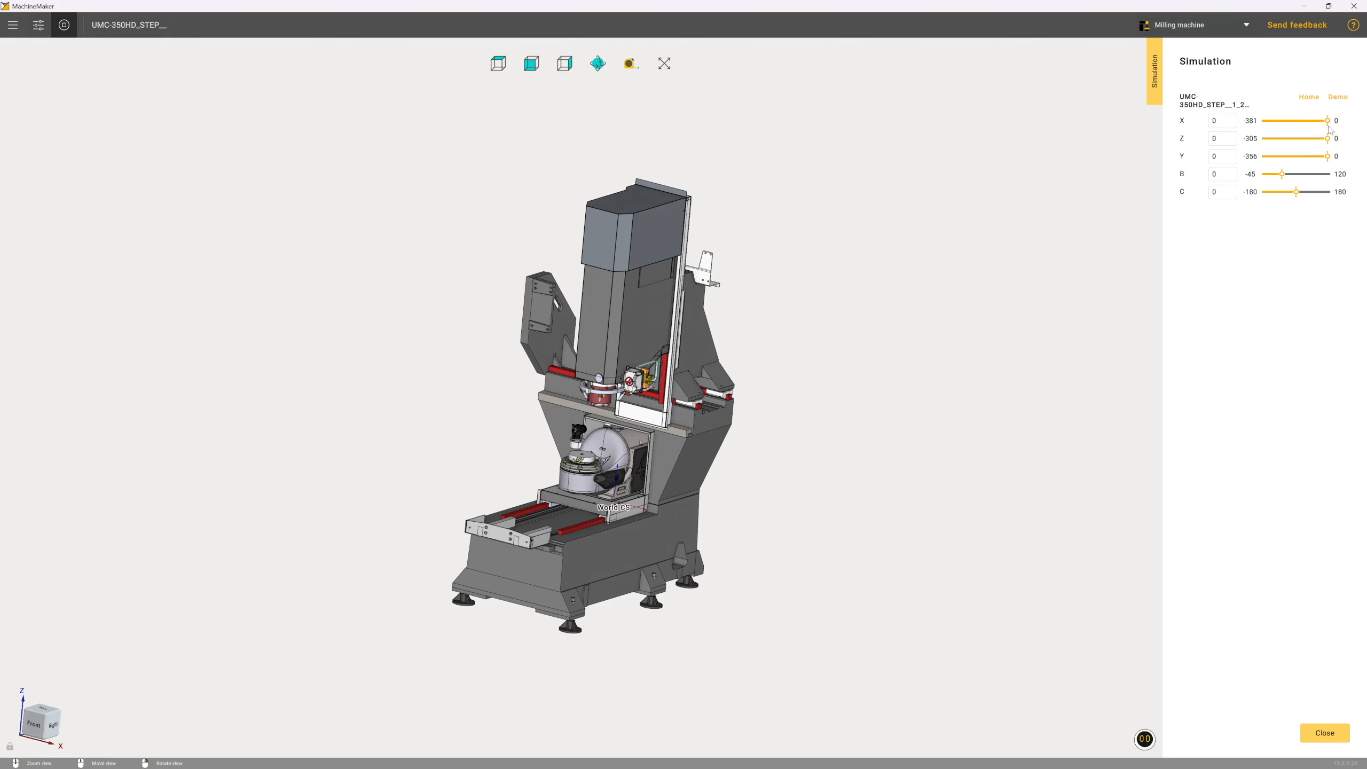
scroll(601, 476, up, 5)
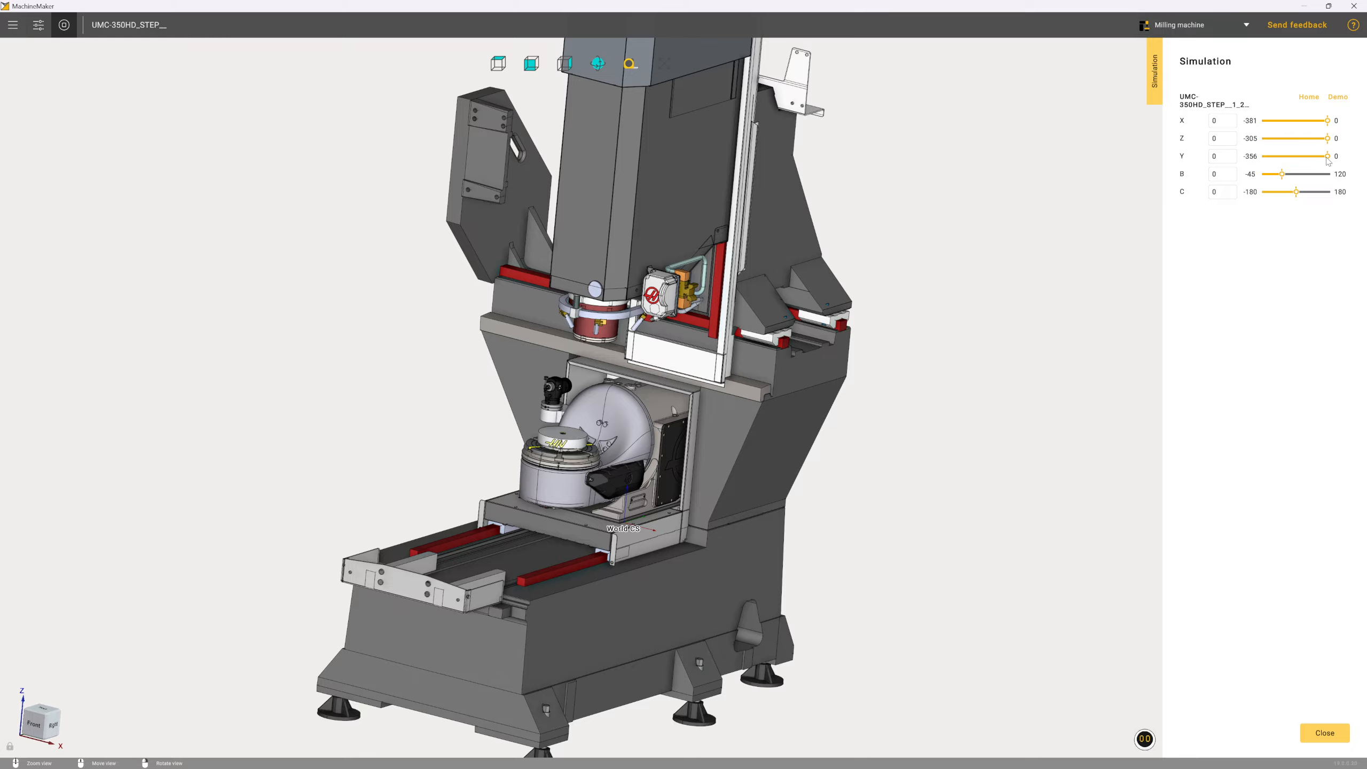
mouse_move(1327, 157)
mouse_down()
mouse_move(1244, 169)
mouse_move(1335, 162)
mouse_up()
click(1320, 734)
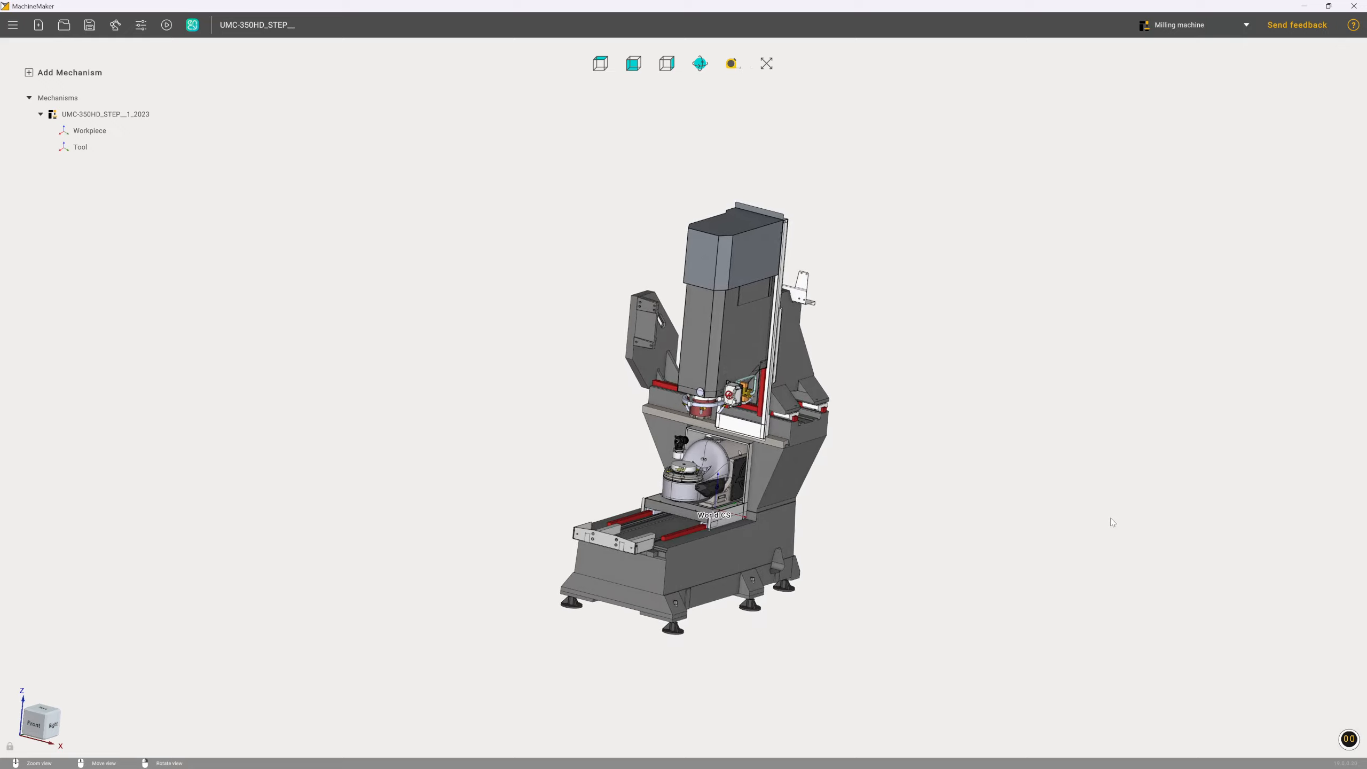
Open the machine's style settings and show the available colour schemes
double_click(98, 117)
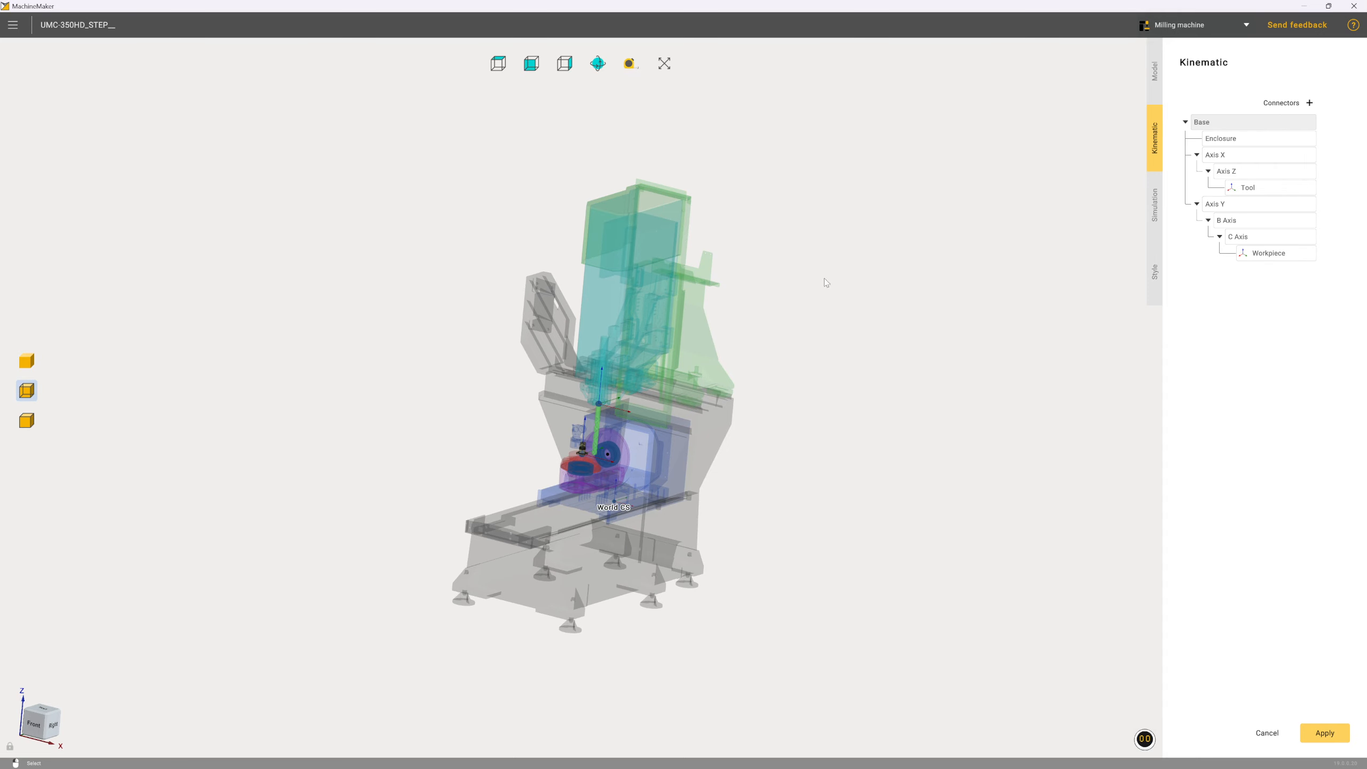
click(1155, 280)
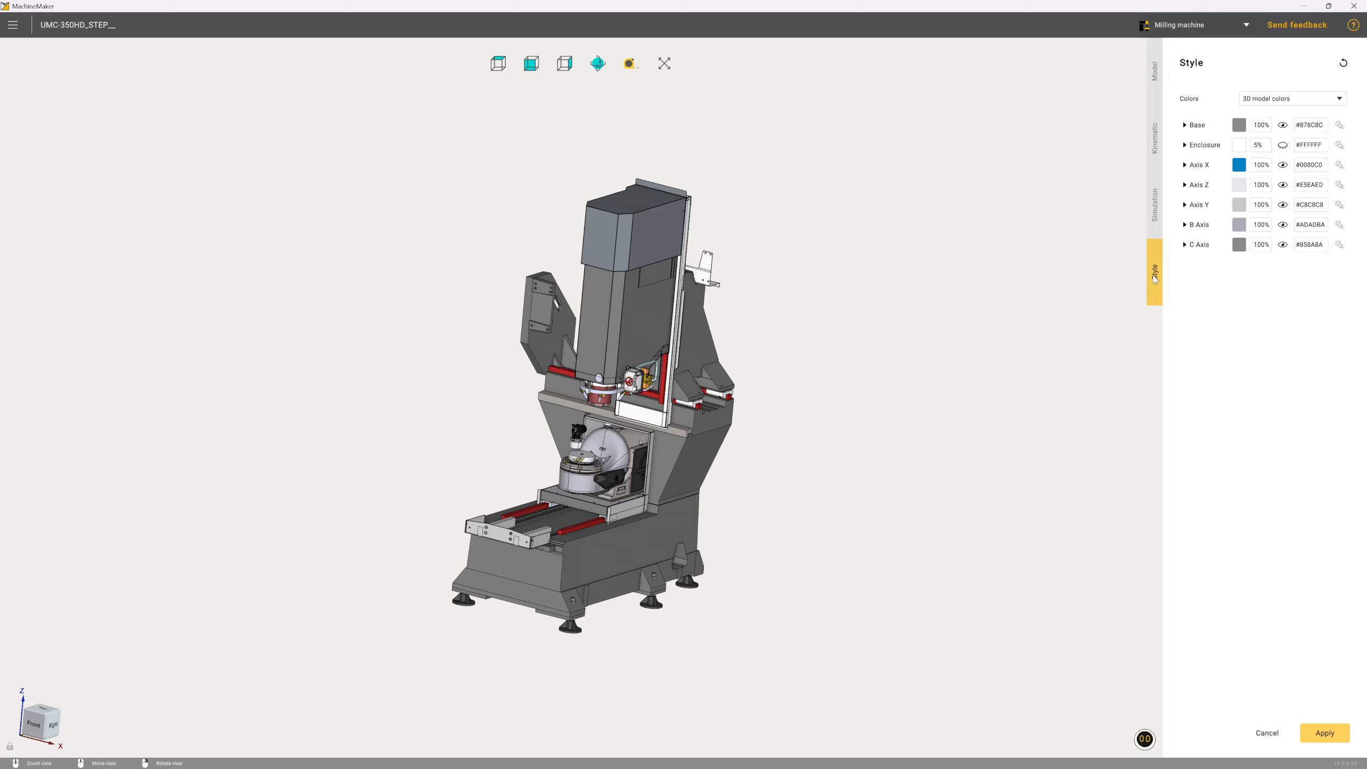
click(1293, 102)
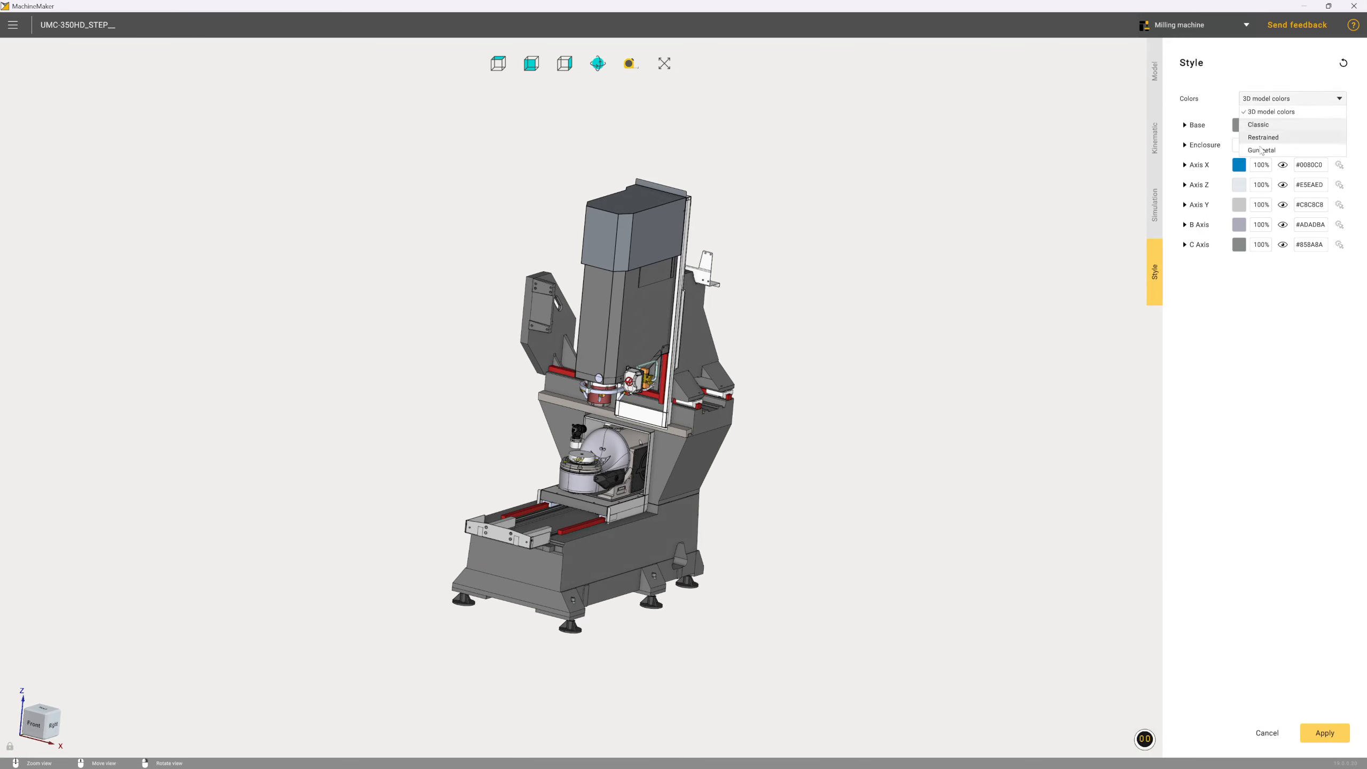